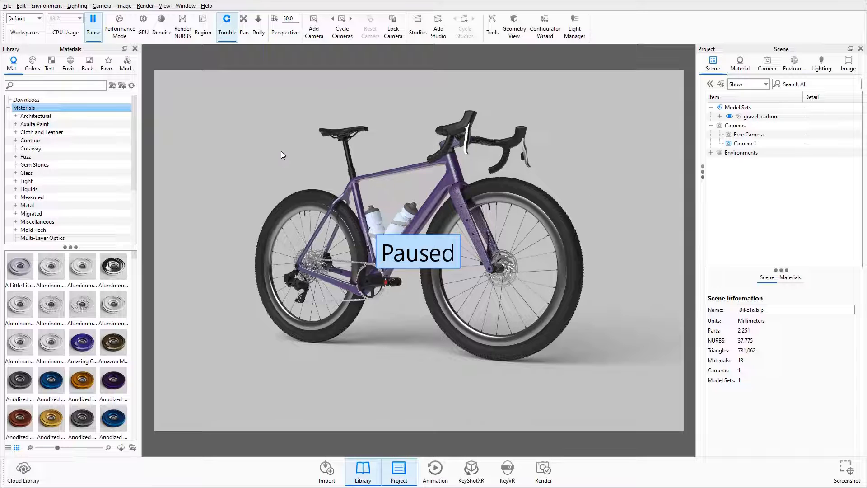
# Step: Resume the real-time rendering and open the bike's Frame material from the materials used in the scene
pyautogui.click(90, 36)
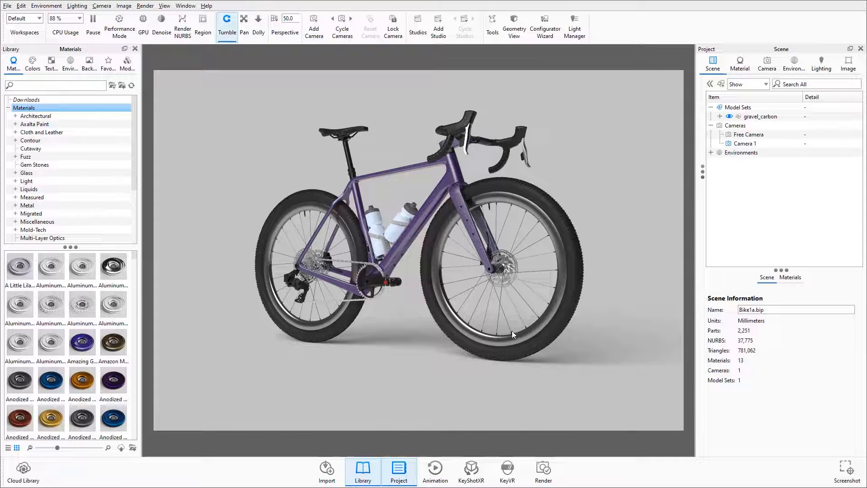
pyautogui.click(794, 278)
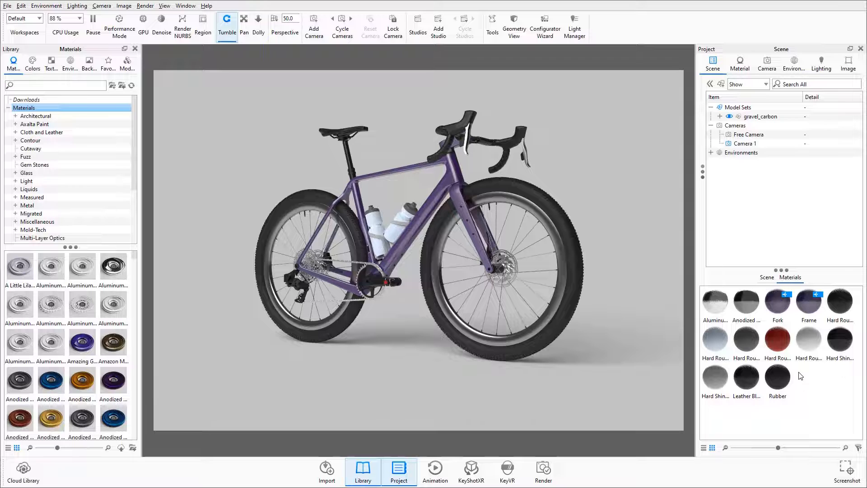
pyautogui.click(812, 305)
pyautogui.doubleClick(812, 304)
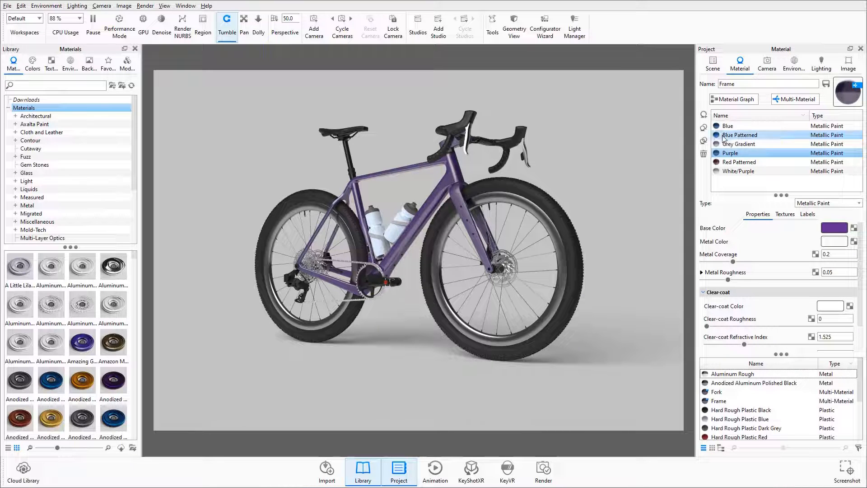
# Step: Preview the Frame's White/Purple, Red Patterned and Grey Gradient variants, then return the frame to Purple
pyautogui.click(730, 173)
pyautogui.click(732, 164)
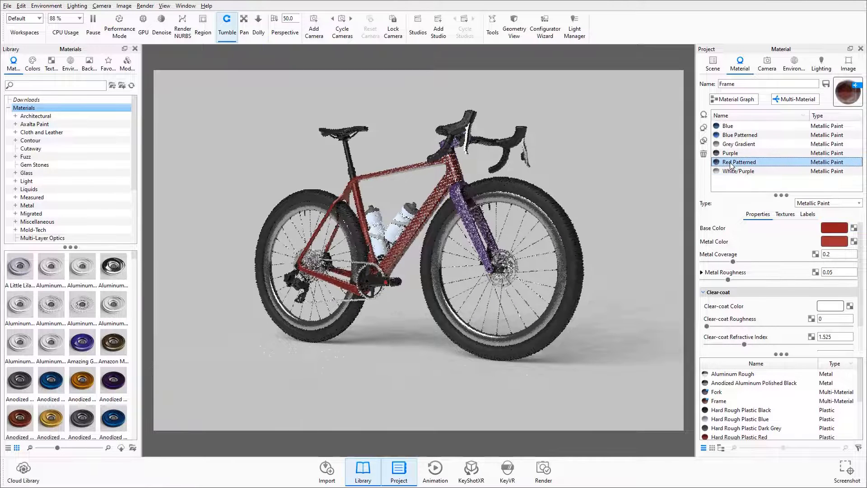
pyautogui.click(732, 154)
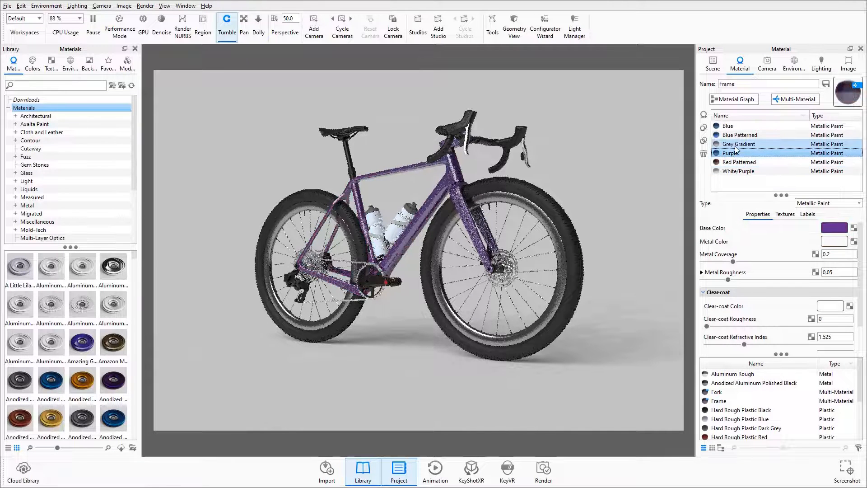
pyautogui.click(737, 145)
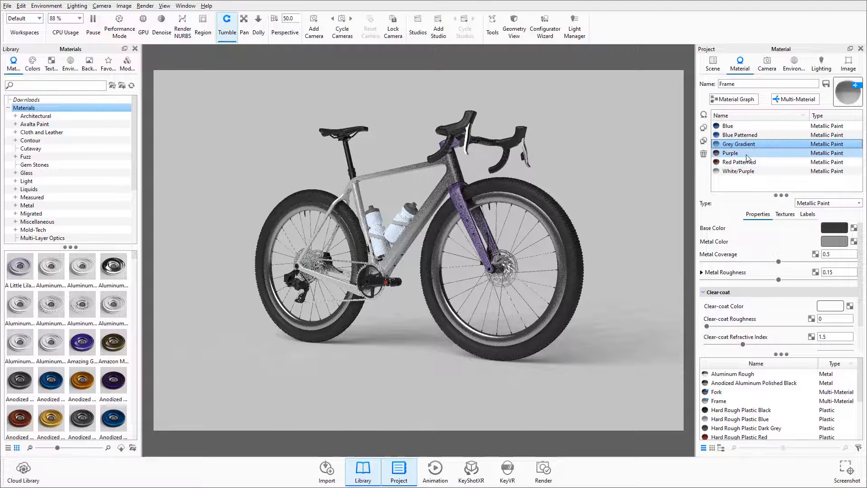
pyautogui.click(747, 158)
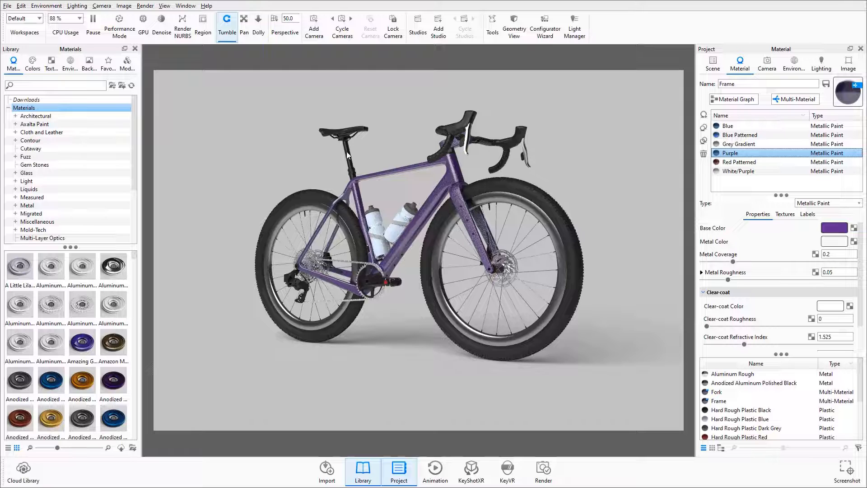
# Step: Convert the saddle's black leather into a multi-material named Leather and rename its sub-material Black
pyautogui.doubleClick(329, 134)
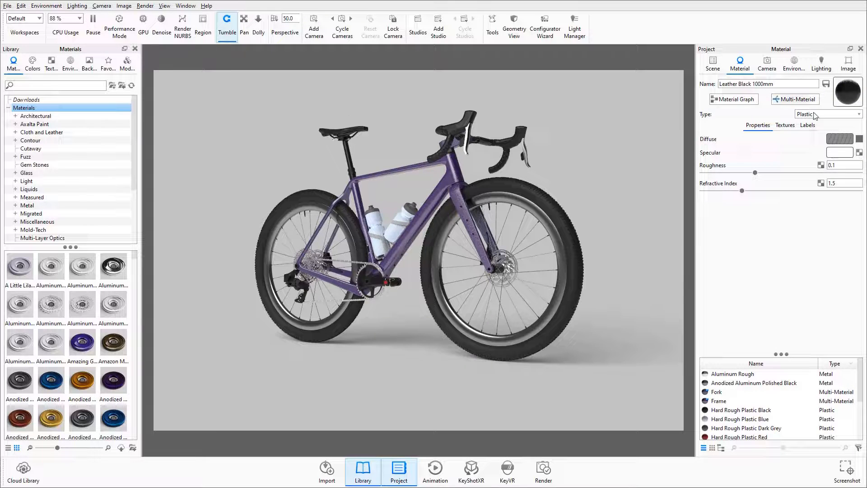
pyautogui.click(784, 102)
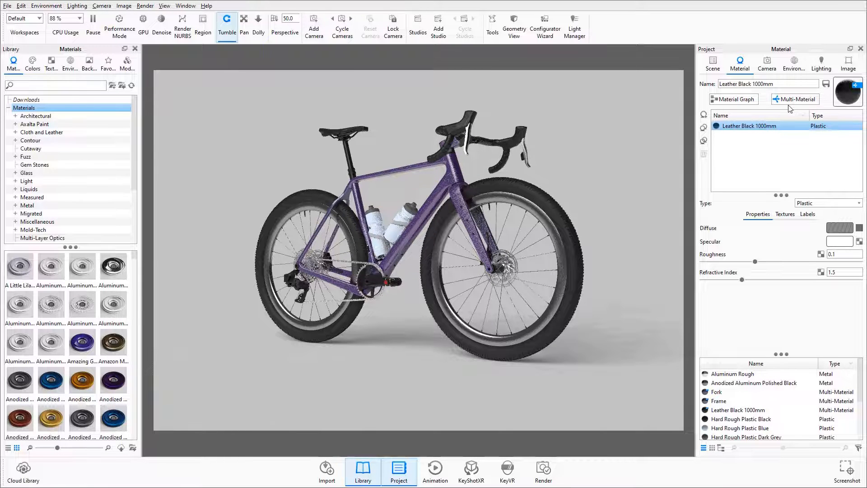
pyautogui.doubleClick(751, 127)
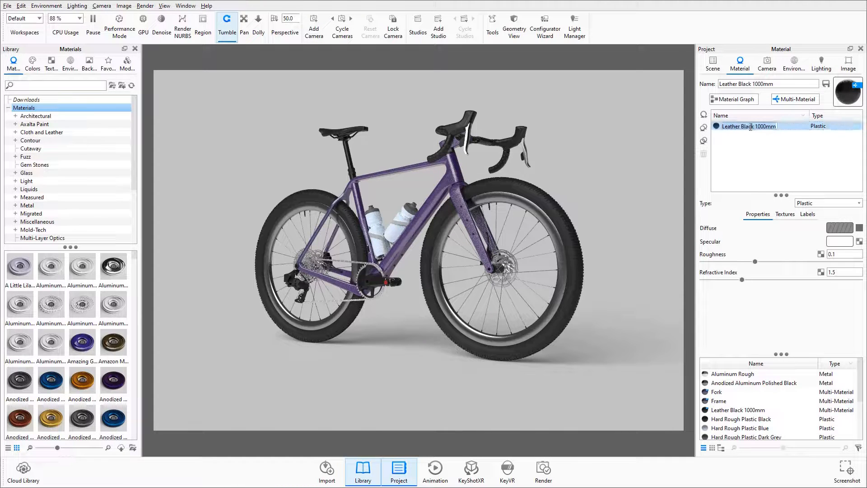
pyautogui.write('Black')
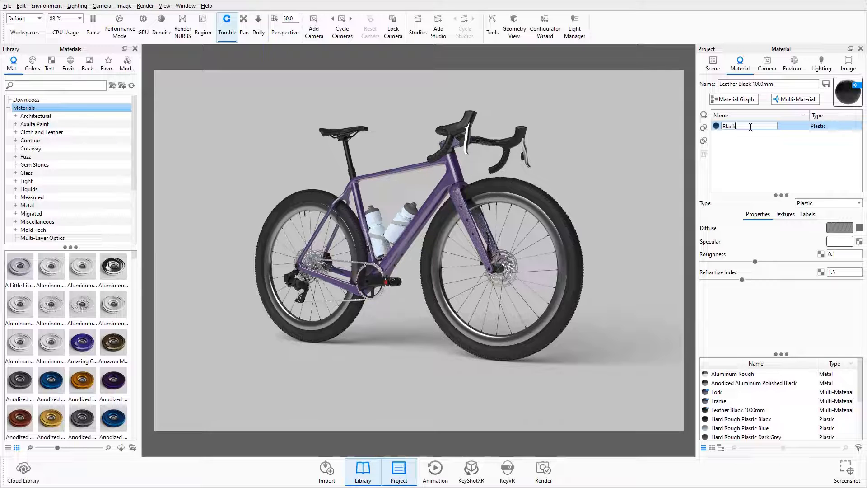
pyautogui.press('Return')
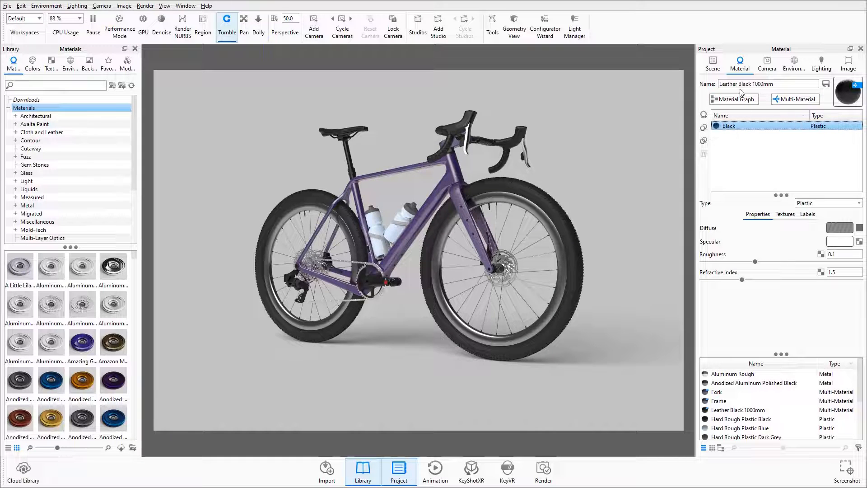
pyautogui.moveTo(739, 86); pyautogui.dragTo(792, 83)
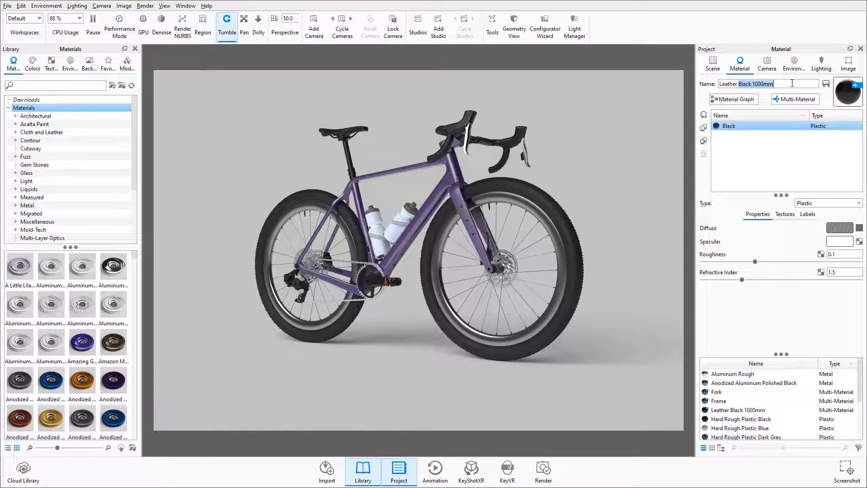
pyautogui.press('BackSpace')
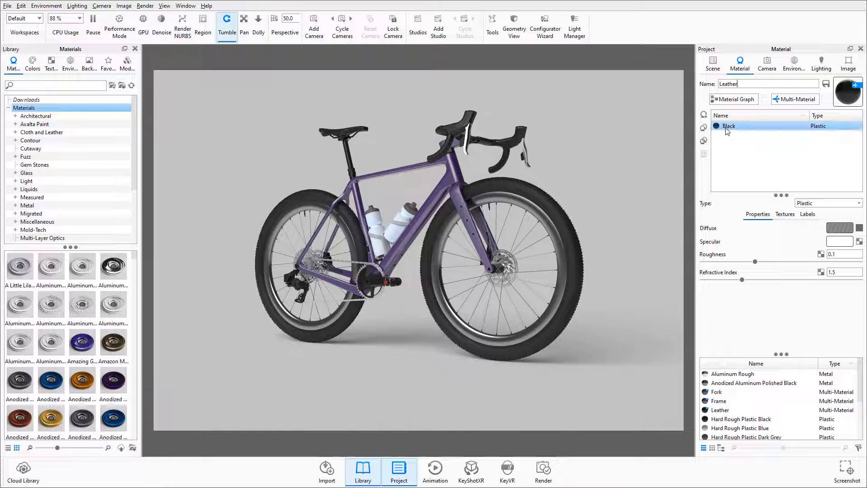
# Step: Add the white basic leather from the library as a second Leather sub-material and rename it White
pyautogui.click(15, 132)
pyautogui.click(41, 157)
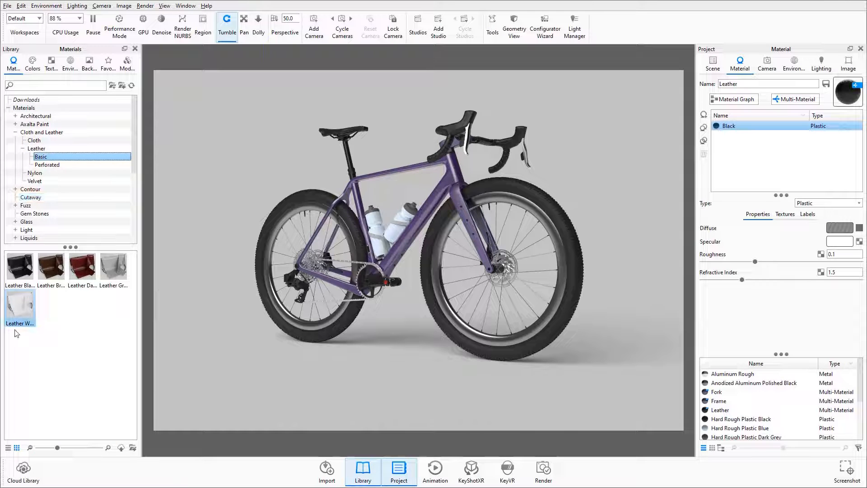
pyautogui.moveTo(20, 306); pyautogui.dragTo(741, 141)
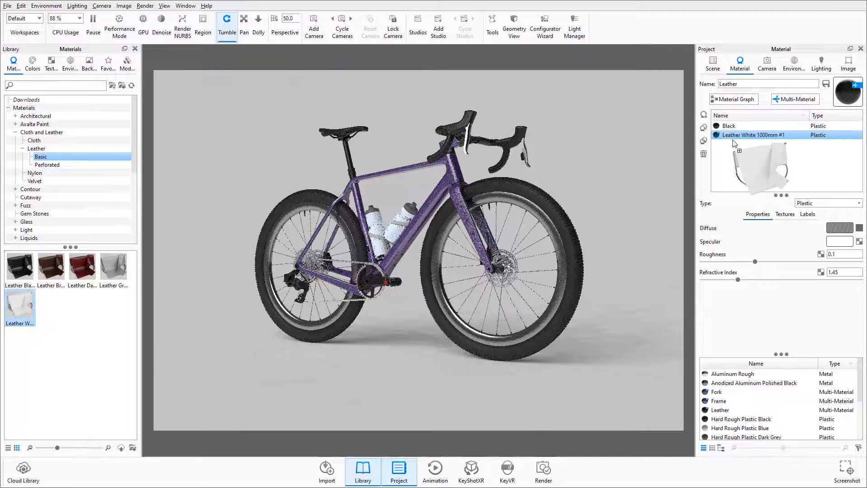
pyautogui.doubleClick(760, 134)
pyautogui.write('White')
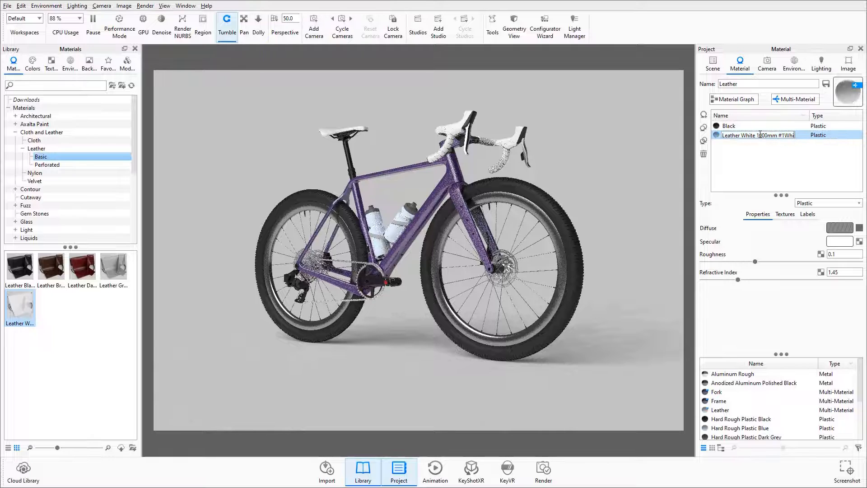
pyautogui.hotkey('ctrl', 'a')
pyautogui.write('White')
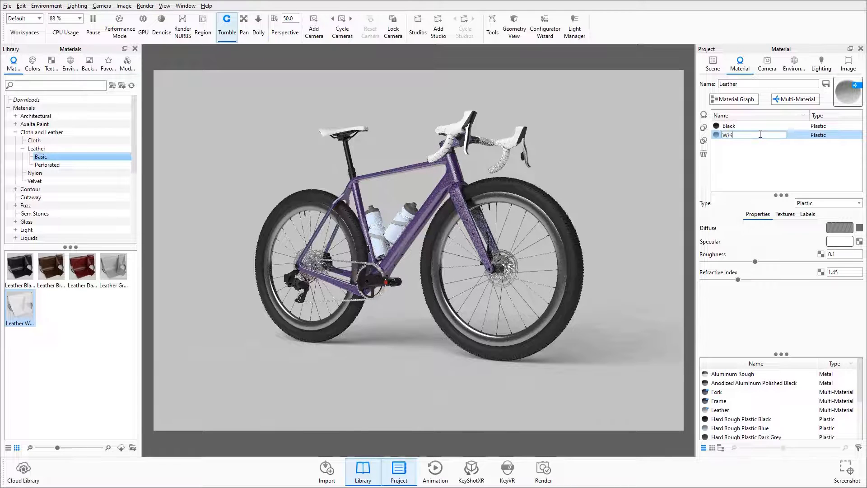
pyautogui.press('Return')
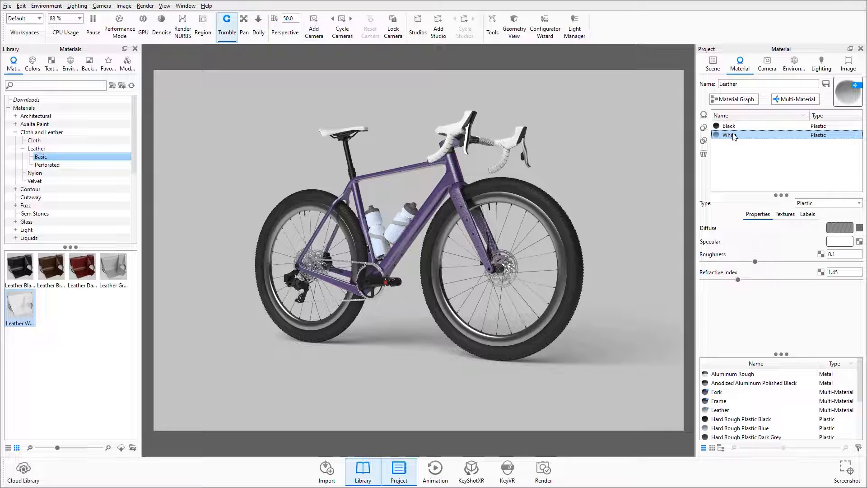
# Step: Set the roughness of the bottle holders' grey plastic material to 0.1
pyautogui.doubleClick(377, 237)
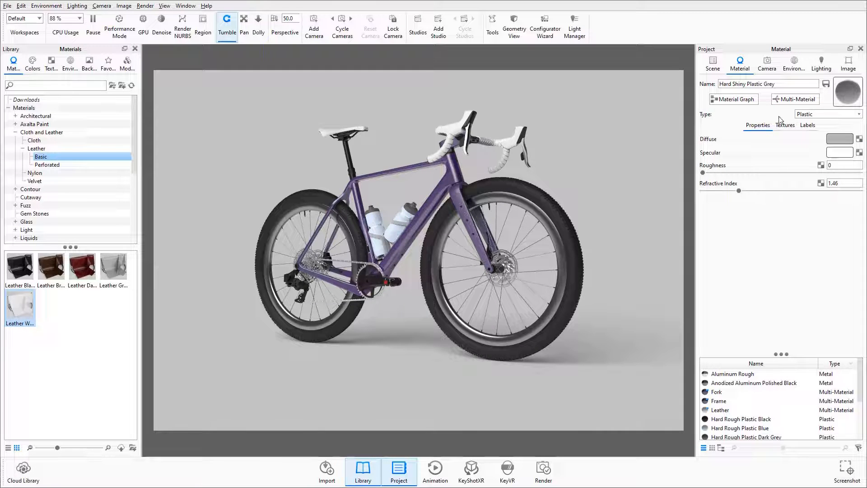
pyautogui.click(836, 164)
pyautogui.write('.1')
pyautogui.press('Return')
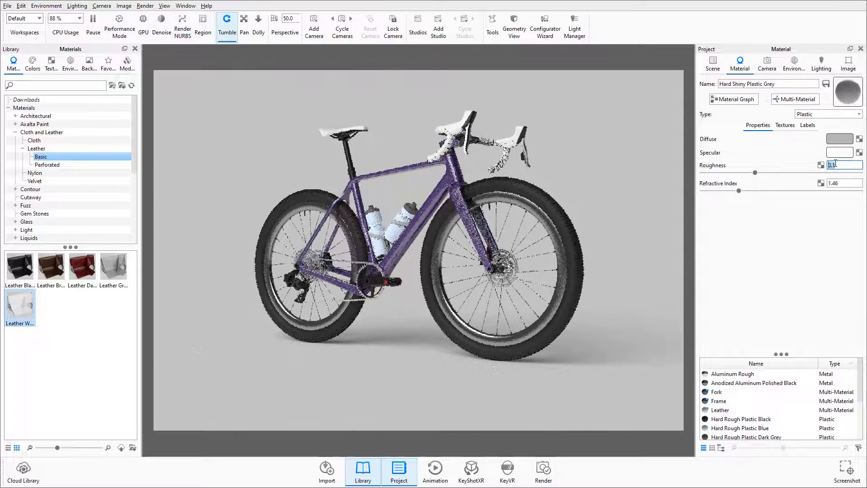
# Step: Convert the bottle holders' plastic into a multi-material named Bottle Holders and rename its sub-material Grey
pyautogui.click(791, 100)
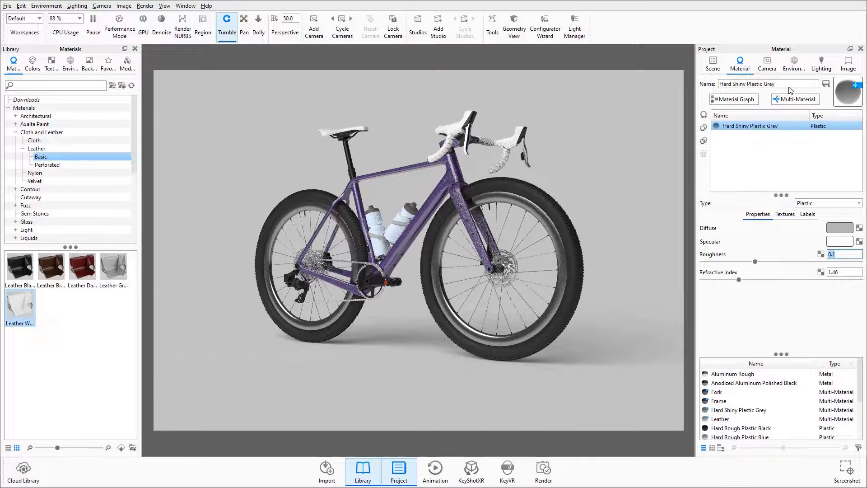
pyautogui.write('Bott')
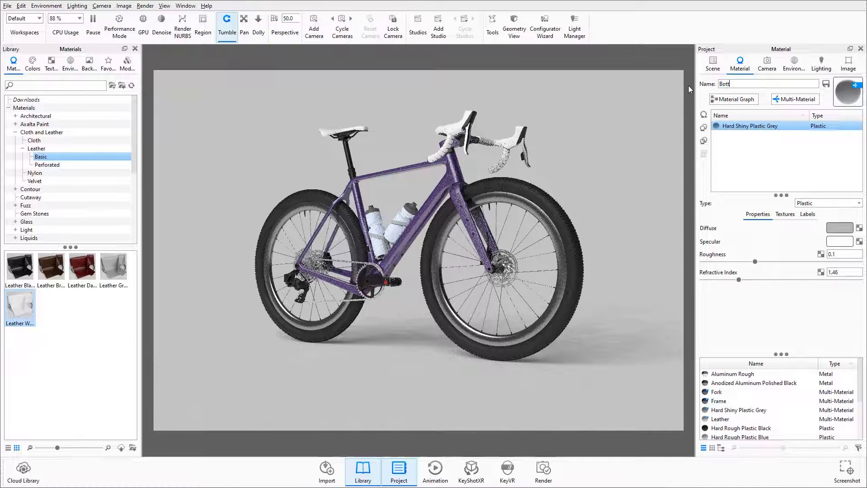
pyautogui.write('le Holders')
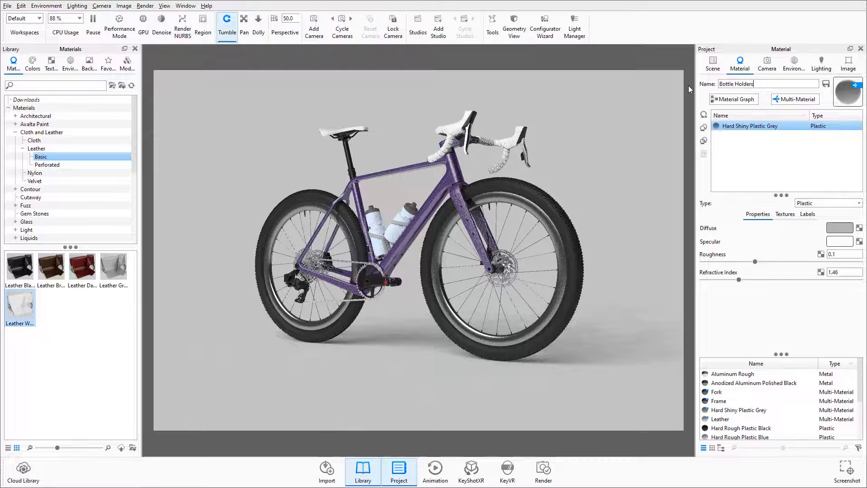
pyautogui.press('Return')
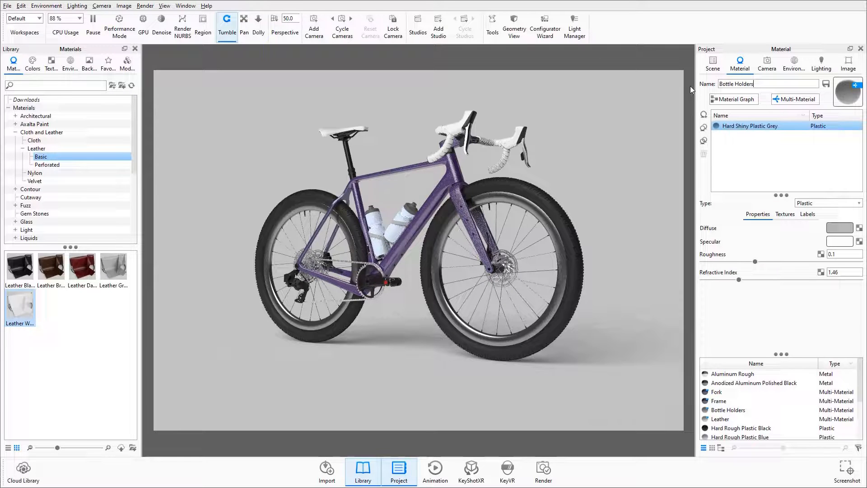
pyautogui.doubleClick(759, 127)
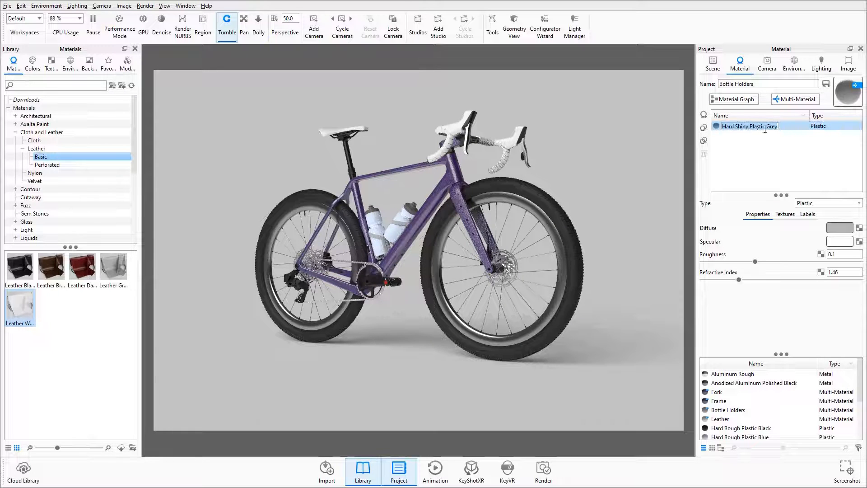
pyautogui.write('Grey')
pyautogui.press('Return')
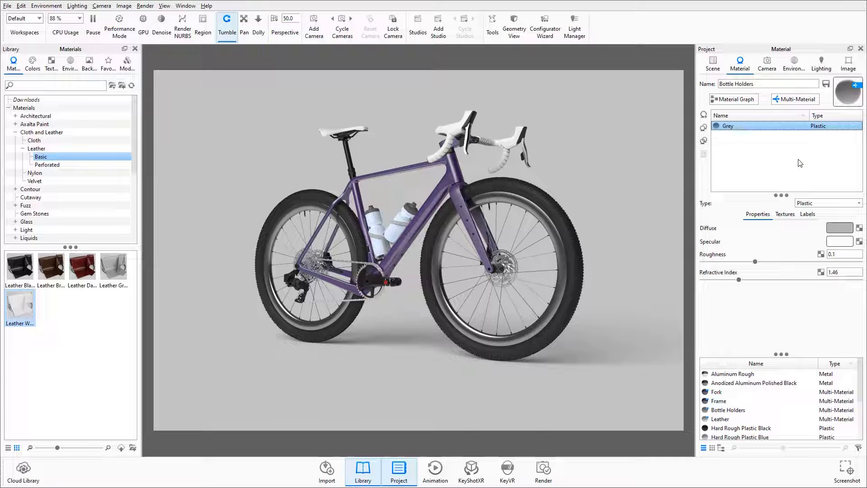
# Step: Duplicate the Grey sub-material as Black and set its diffuse color to black, hex 000000
pyautogui.click(704, 128)
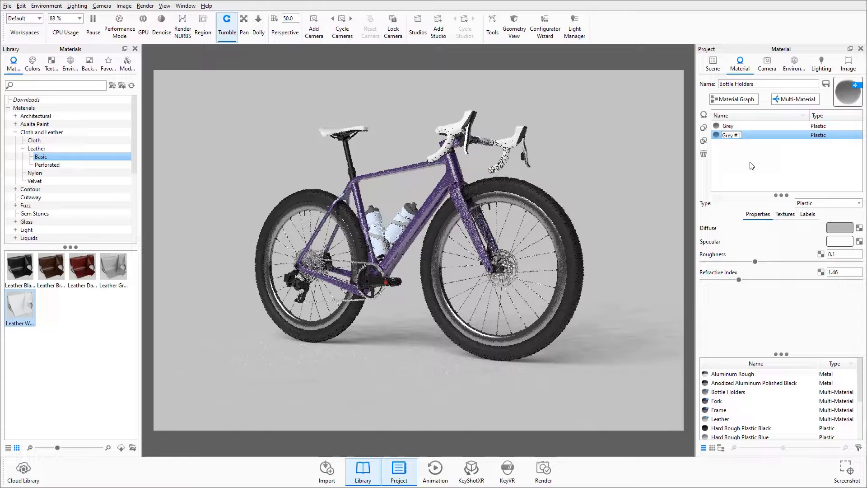
pyautogui.write('Black')
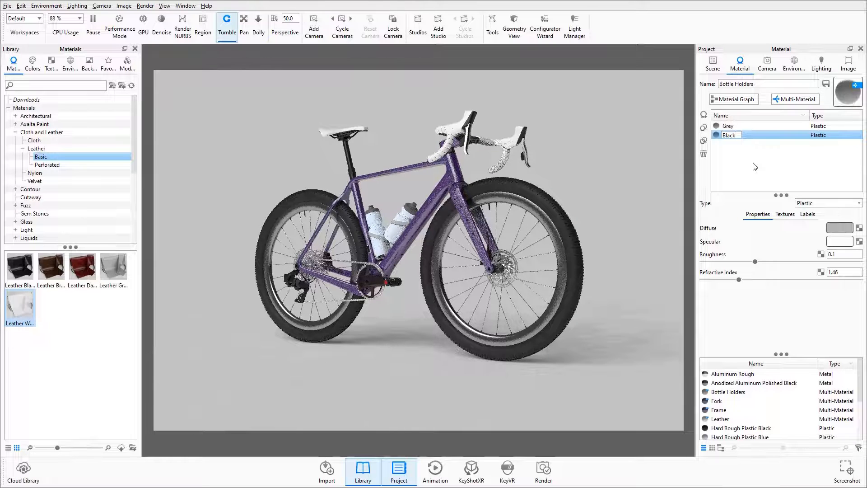
pyautogui.press('Return')
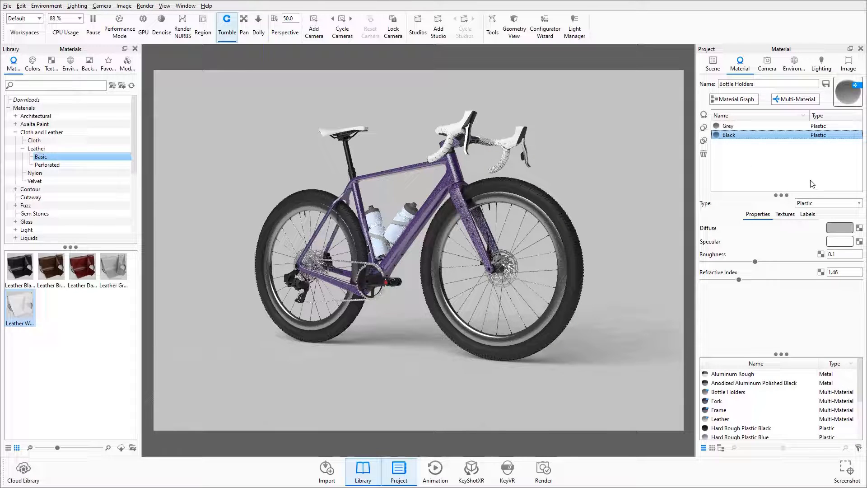
pyautogui.click(843, 227)
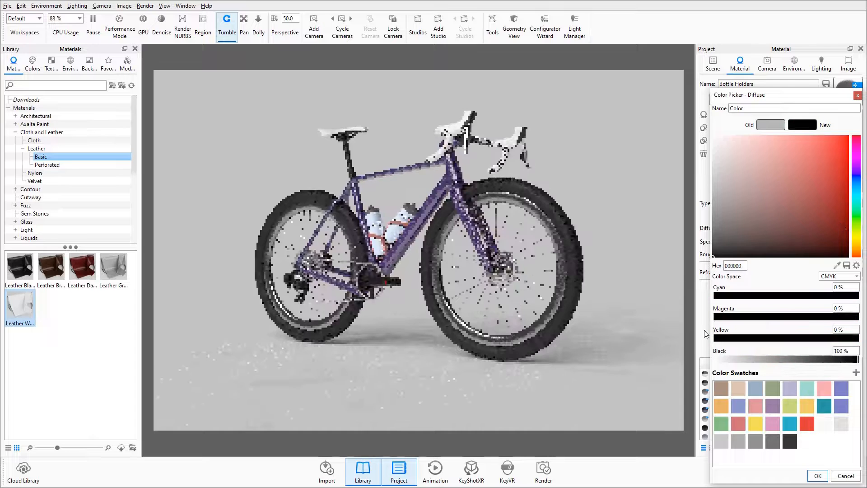
pyautogui.click(820, 476)
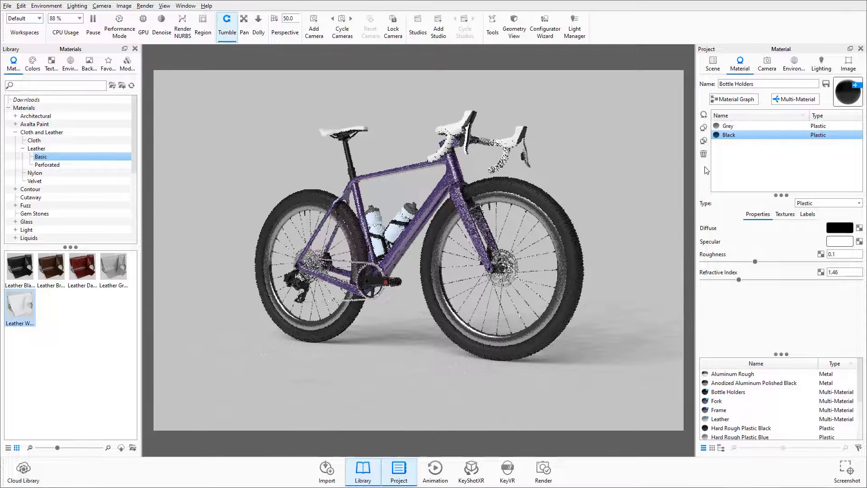
# Step: Duplicate the Black sub-material of Bottle Holders and rename the copy White
pyautogui.click(704, 129)
pyautogui.doubleClick(736, 145)
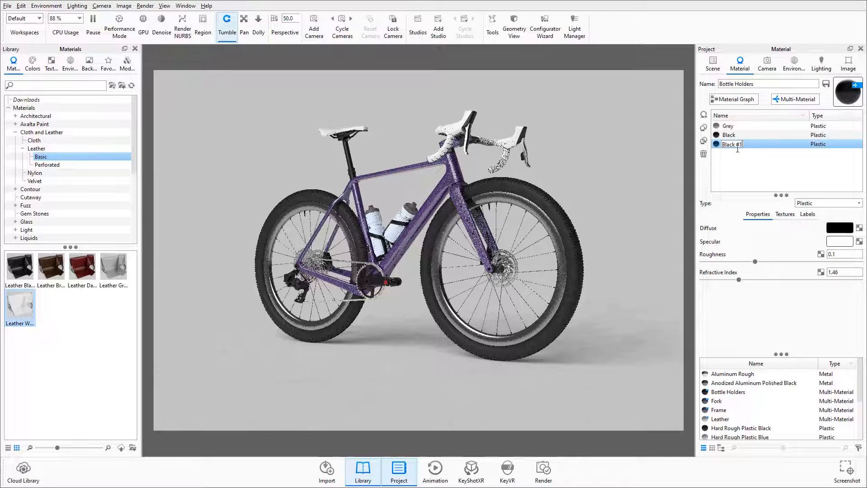
pyautogui.hotkey('ctrl', 'a')
pyautogui.press('BackSpace')
pyautogui.write('Wh')
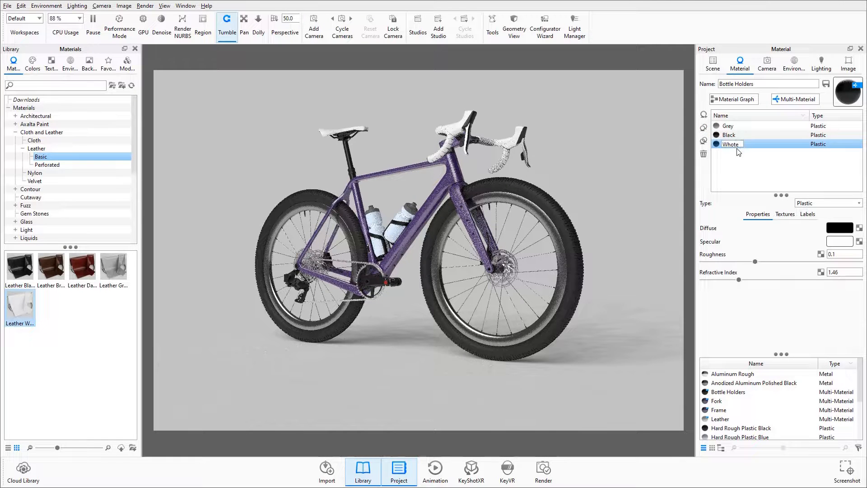
pyautogui.write('ite')
pyautogui.press('Return')
# Step: Set the White sub-material's diffuse color to white, and make Grey the active bottle holder variant again
pyautogui.click(840, 228)
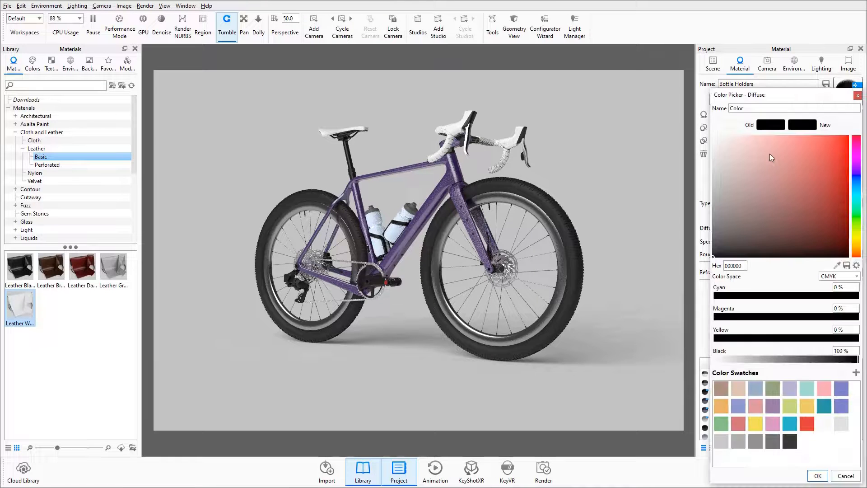
pyautogui.moveTo(771, 154); pyautogui.dragTo(654, 121)
pyautogui.click(819, 476)
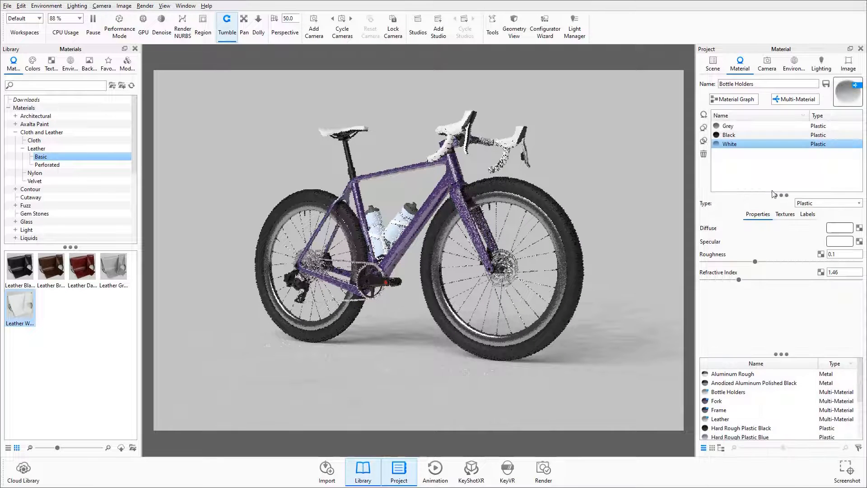
pyautogui.click(729, 135)
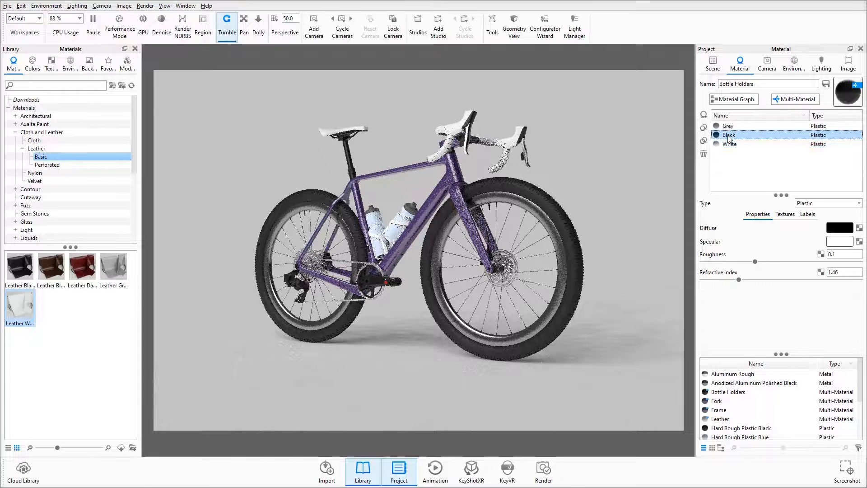
pyautogui.click(728, 127)
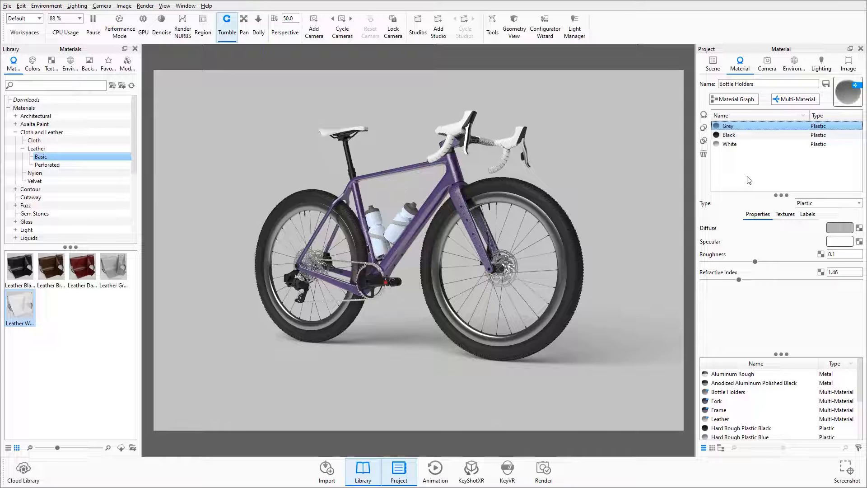
# Step: Show the scene's model sets and turn off Always Visible for the Bike model set
pyautogui.click(719, 67)
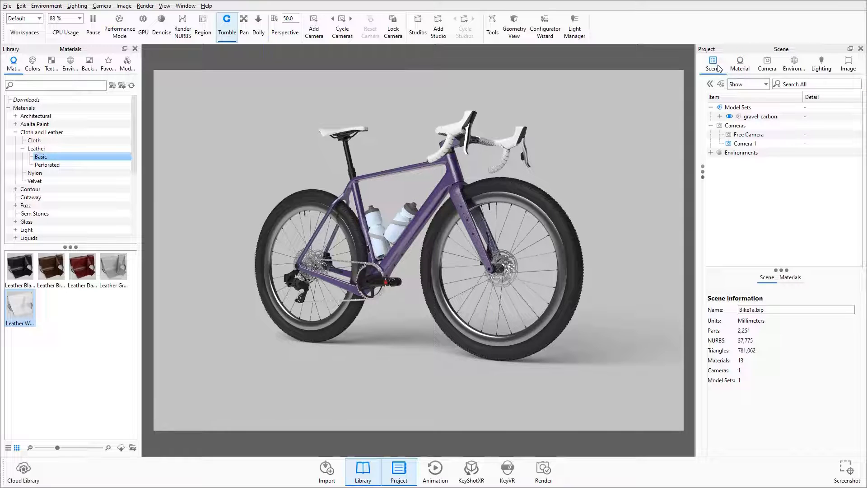
pyautogui.click(741, 144)
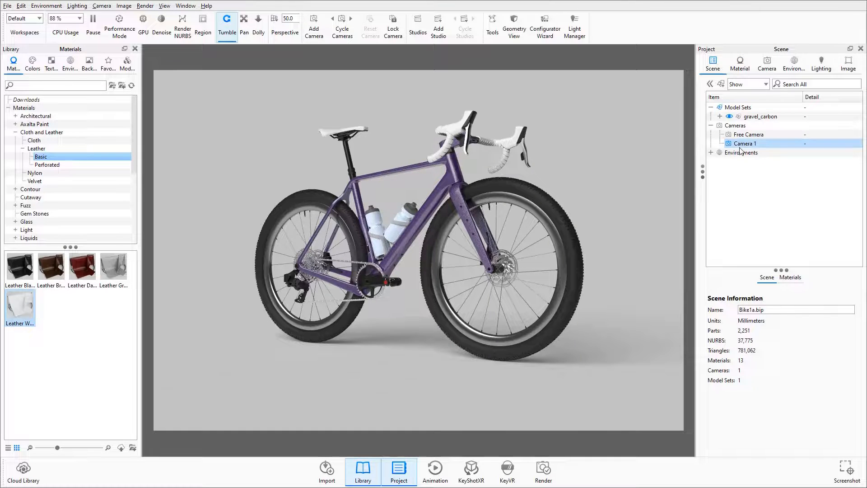
pyautogui.click(710, 85)
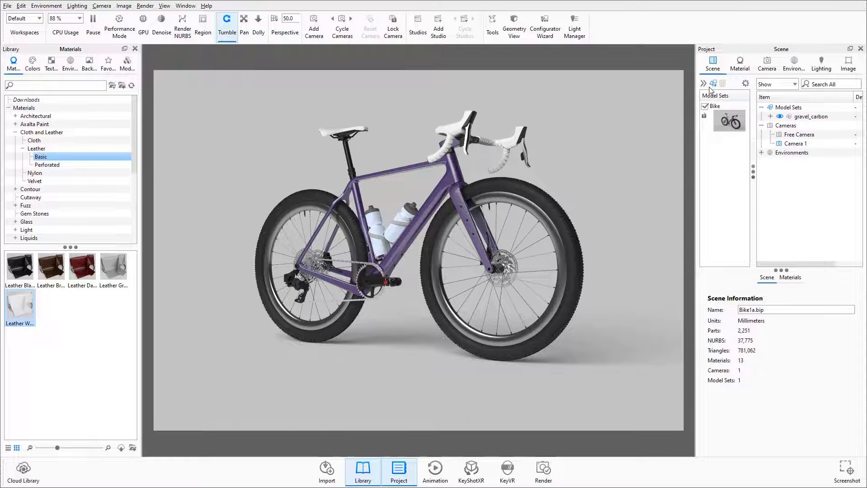
pyautogui.click(716, 128)
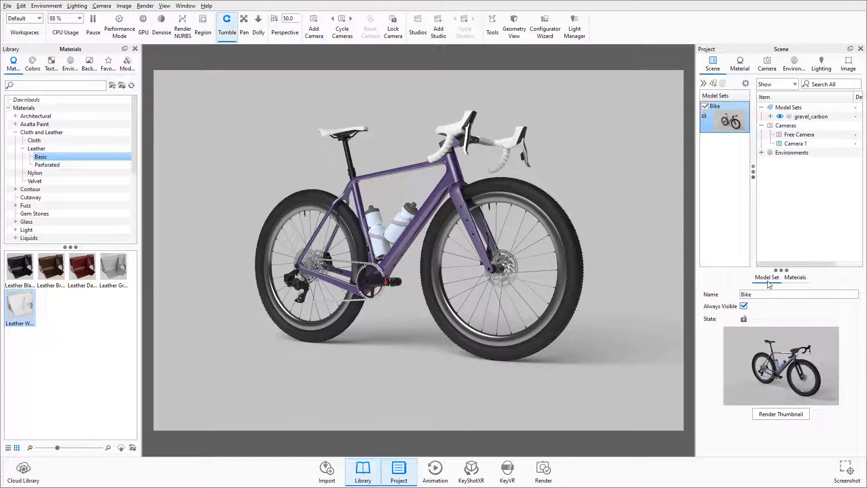
pyautogui.click(744, 307)
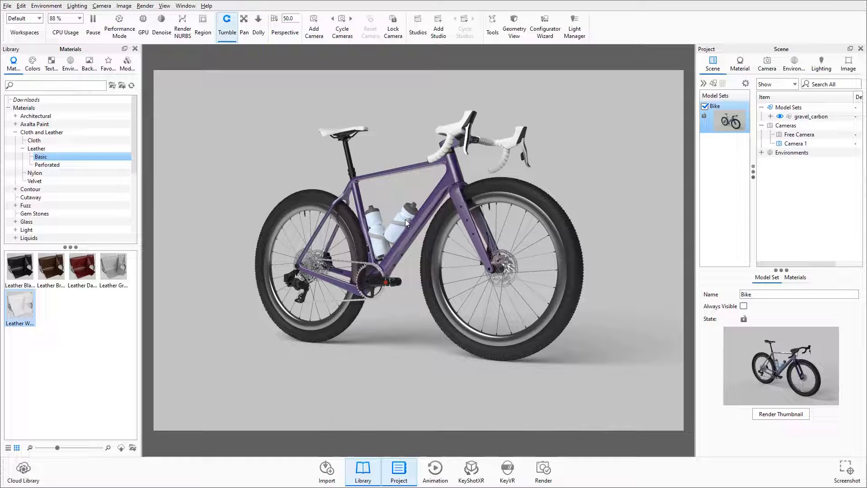
# Step: Create a model set named Back Holder from the rear bottle cage, keeping its materials linked
pyautogui.click(382, 238)
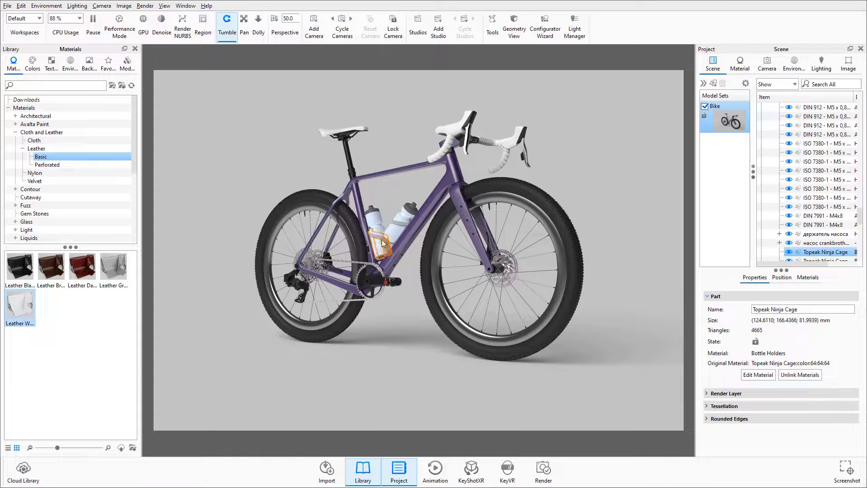
pyautogui.rightClick(814, 253)
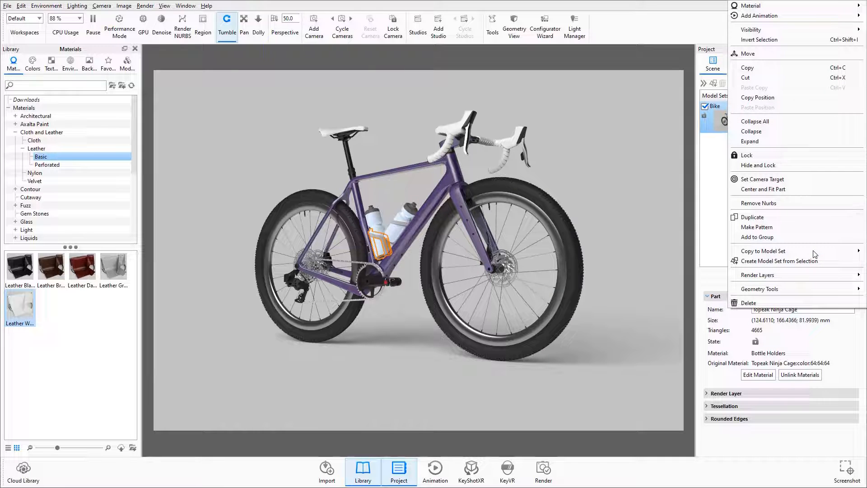
pyautogui.click(787, 262)
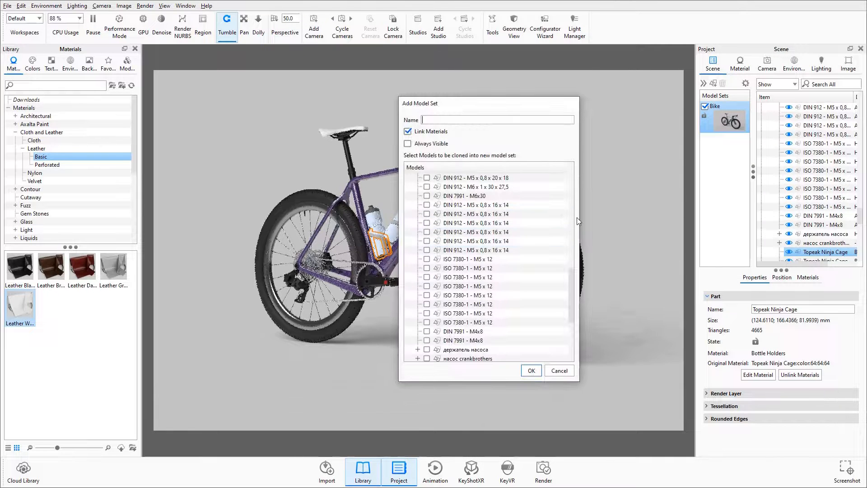
pyautogui.write('Back HOld')
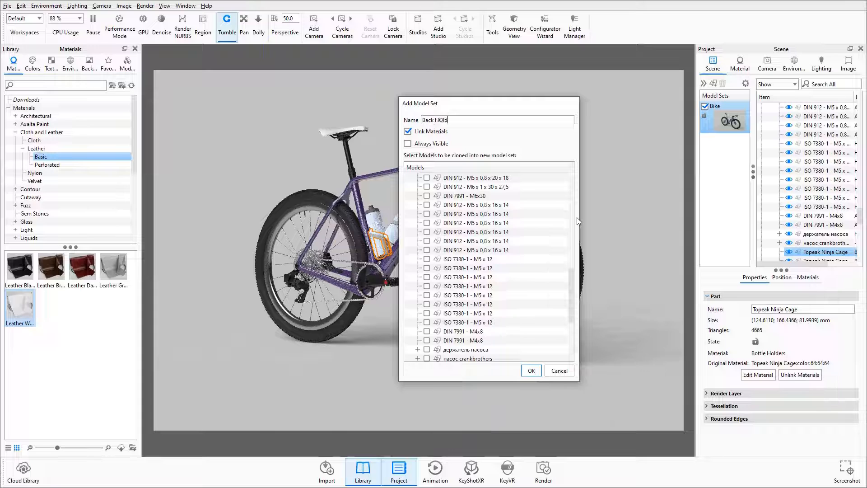
pyautogui.write('older')
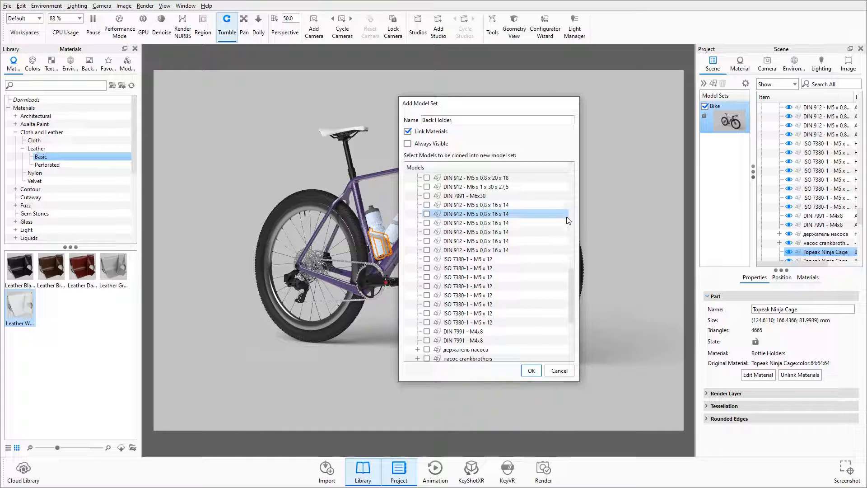
pyautogui.click(532, 371)
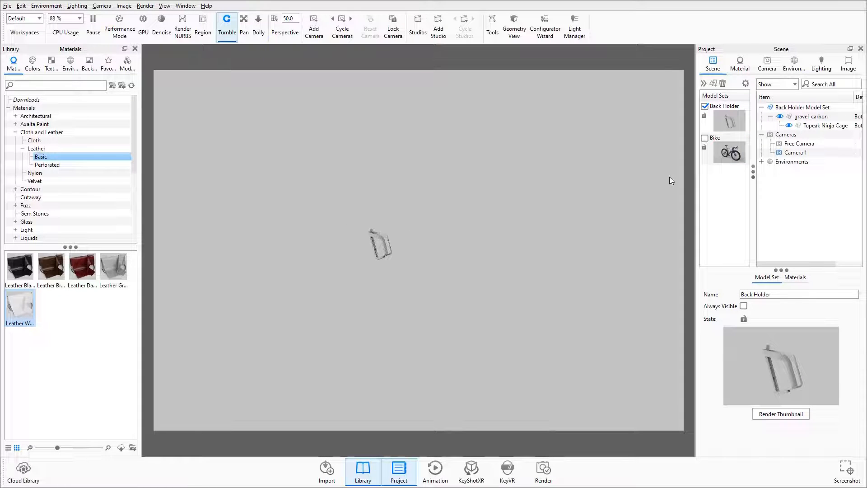
# Step: Show the Bike model set again and create a model set named Front Holder from the front bottle cage, with linked materials
pyautogui.moveTo(715, 146)
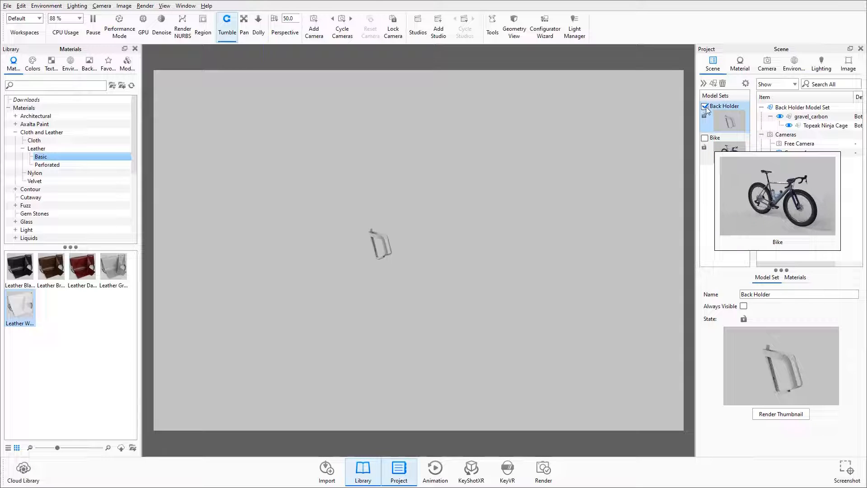
pyautogui.click(704, 138)
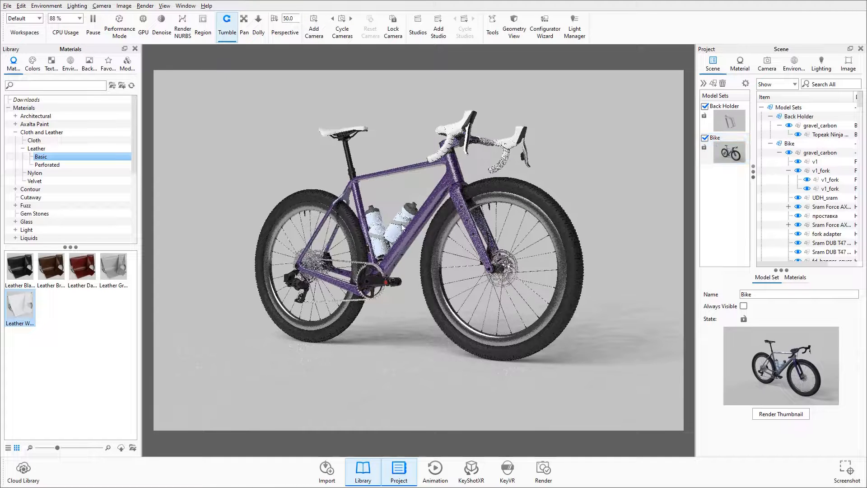
pyautogui.click(402, 227)
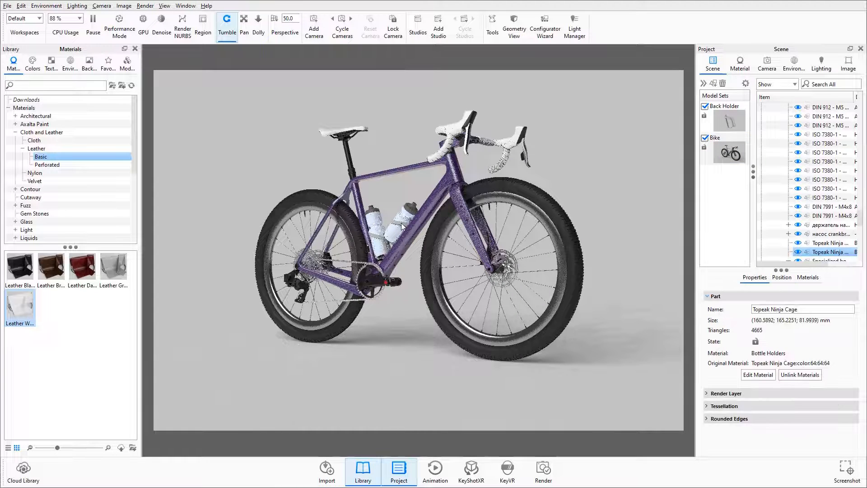
pyautogui.rightClick(827, 257)
pyautogui.click(828, 263)
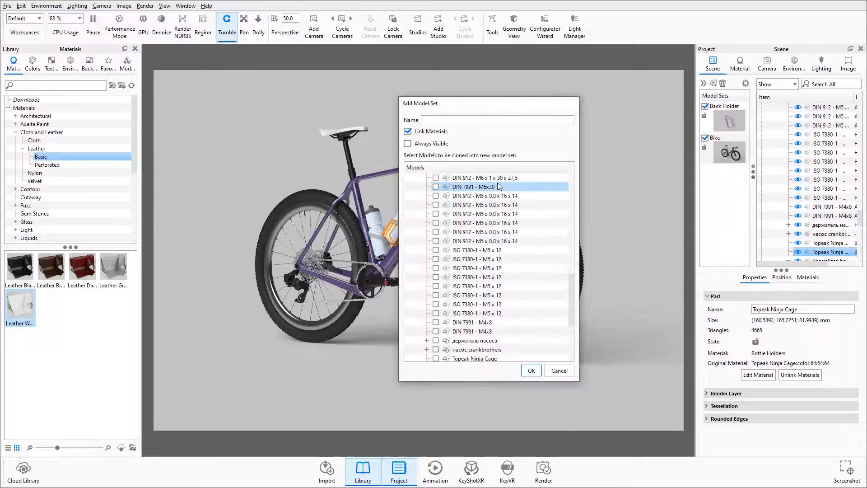
pyautogui.write('Front Holder')
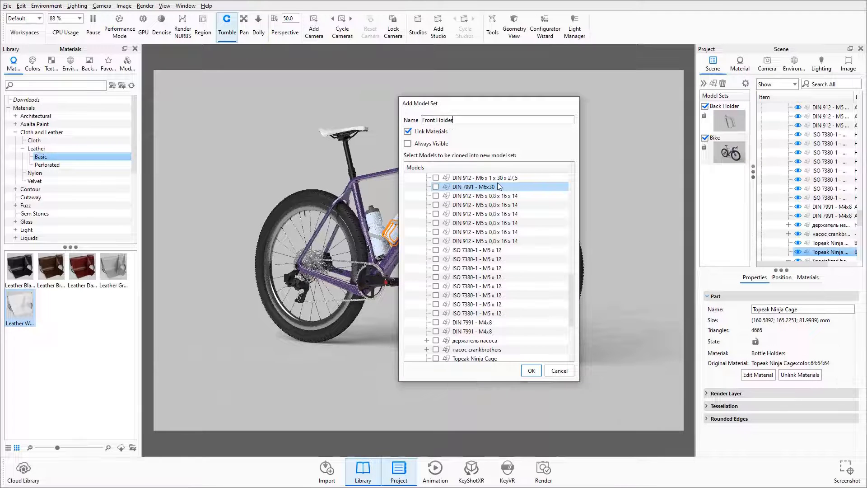
pyautogui.click(531, 371)
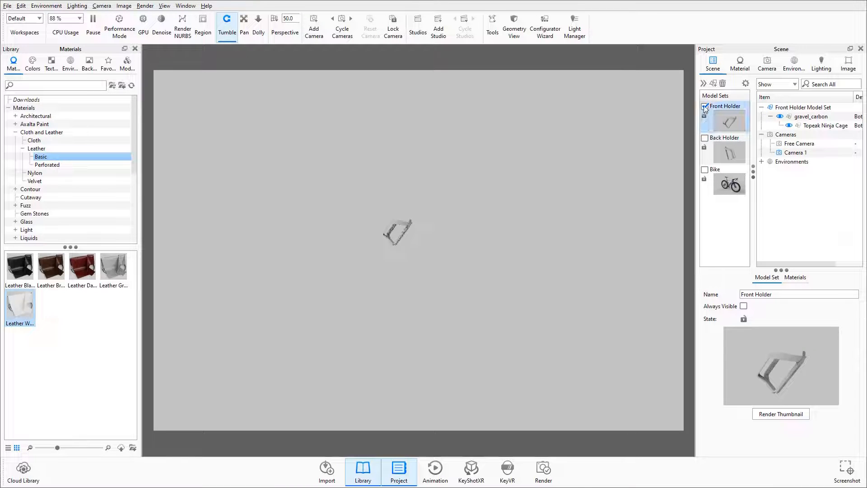
# Step: Show only the Bike model set and create a model set named Both Holders from its two Topeak Ninja Cage parts, with linked materials
pyautogui.click(705, 107)
pyautogui.click(704, 170)
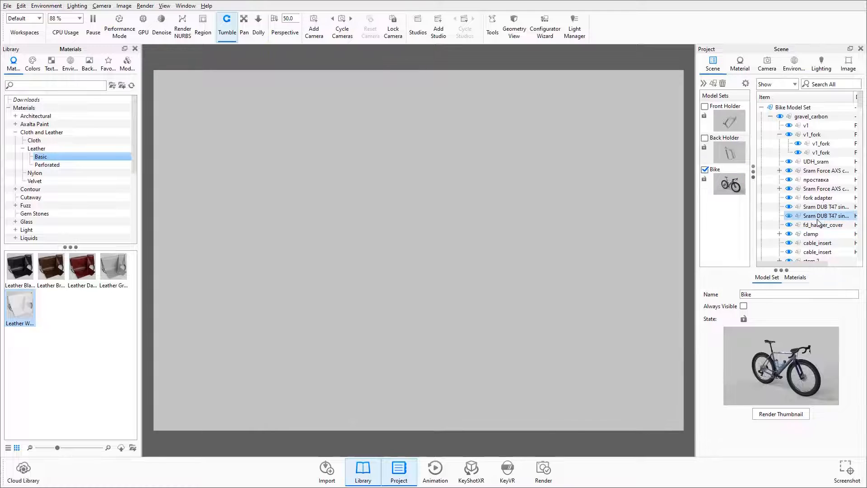
pyautogui.click(379, 240)
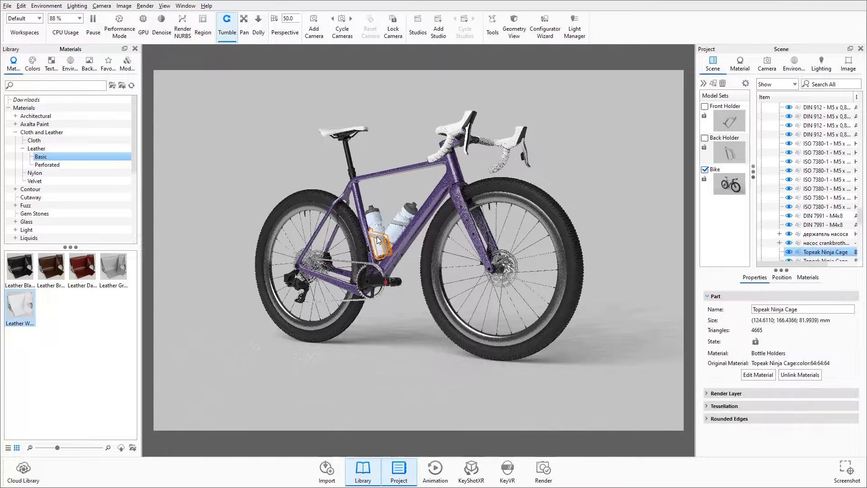
pyautogui.scroll(-1, 825, 252)
pyautogui.keyDown('ctrl'); pyautogui.click(821, 234); pyautogui.keyUp('ctrl')
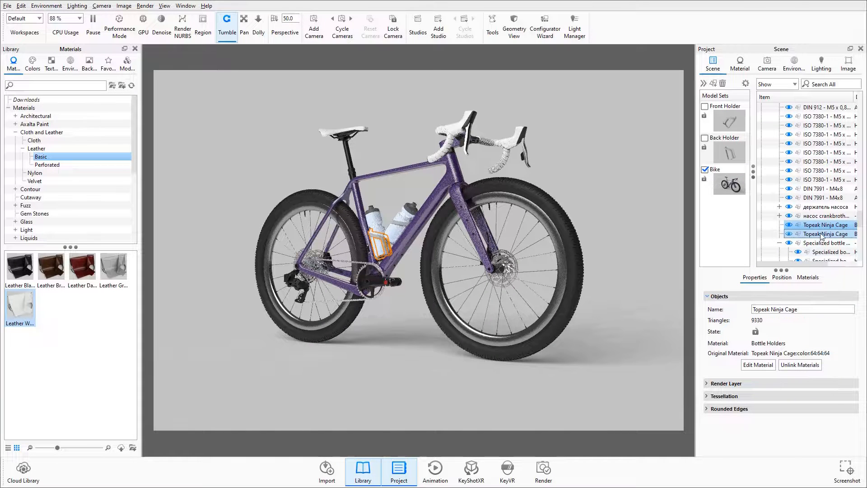
pyautogui.rightClick(822, 234)
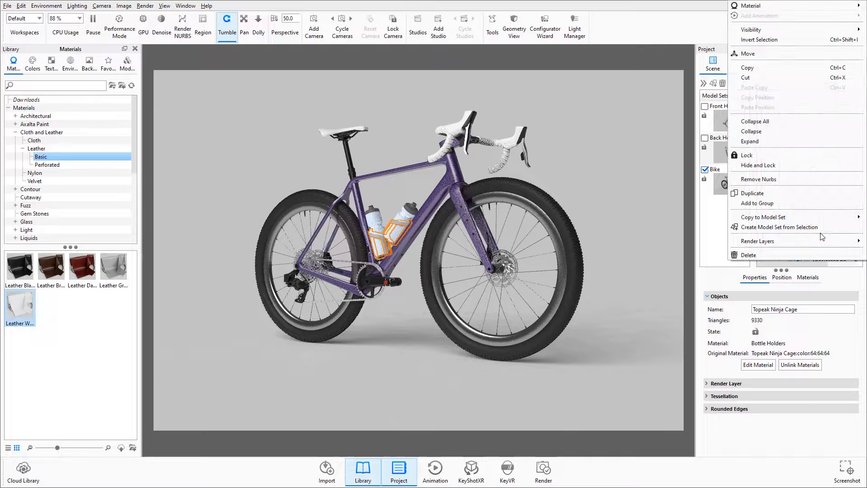
pyautogui.click(791, 227)
pyautogui.write('Both')
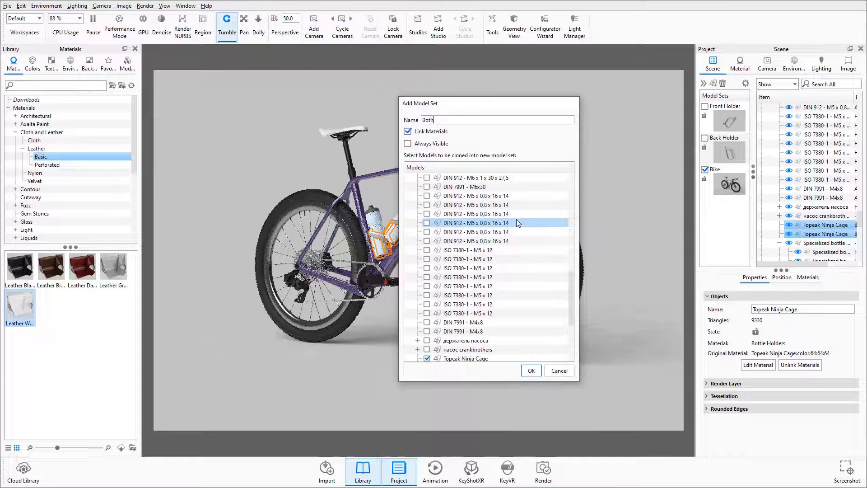
pyautogui.write(' Holder')
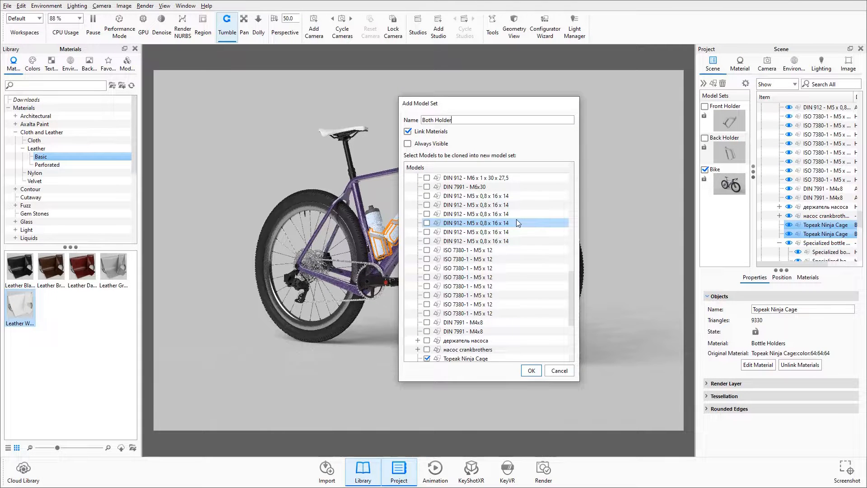
pyautogui.write('s')
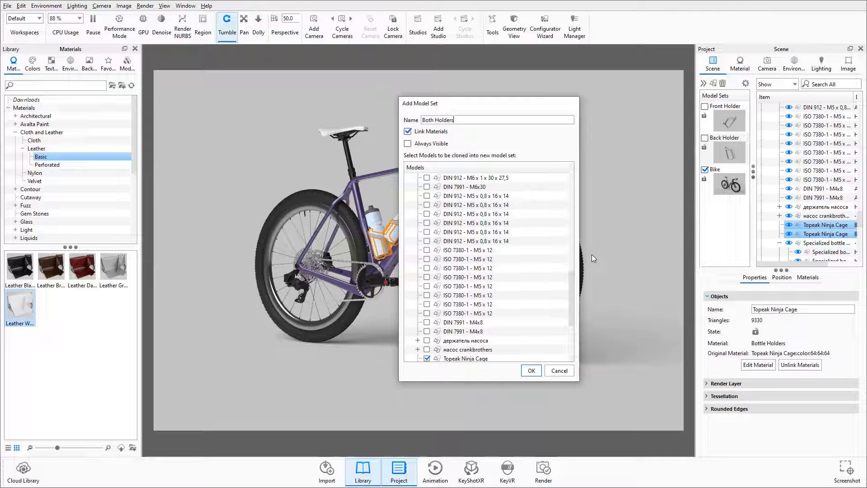
pyautogui.click(531, 371)
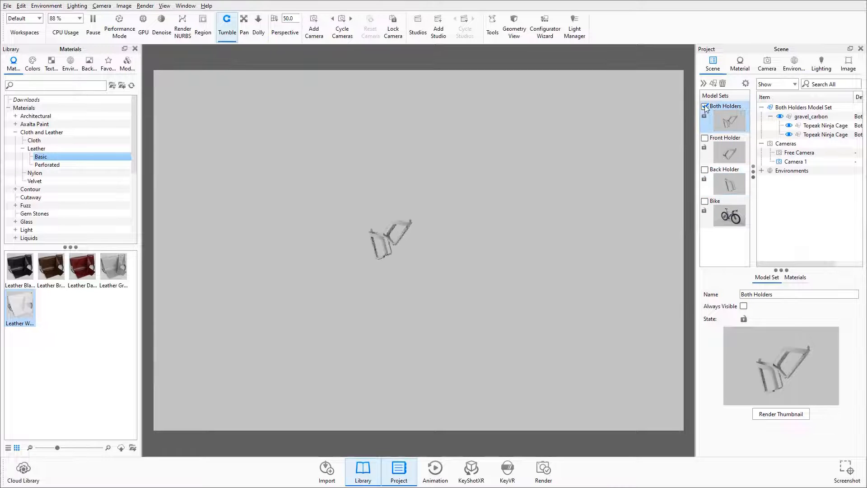
# Step: Hide the Both Holders model set and show only the Bike model set
pyautogui.click(705, 106)
pyautogui.click(734, 139)
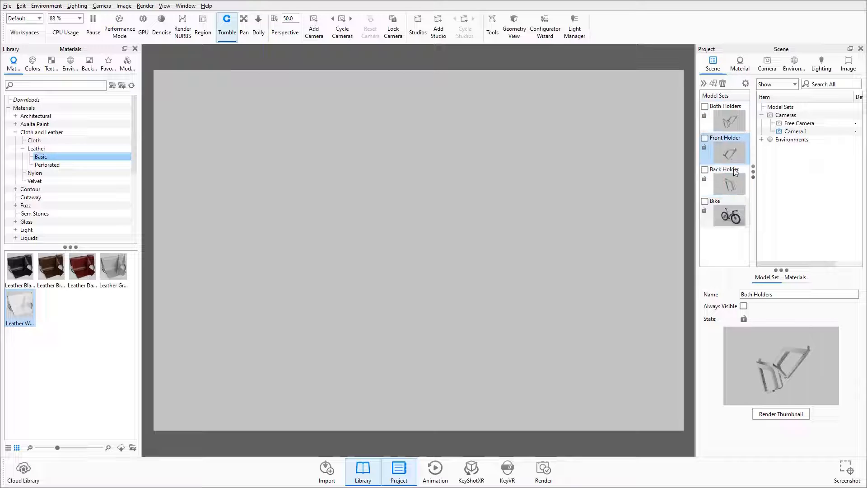
pyautogui.click(705, 202)
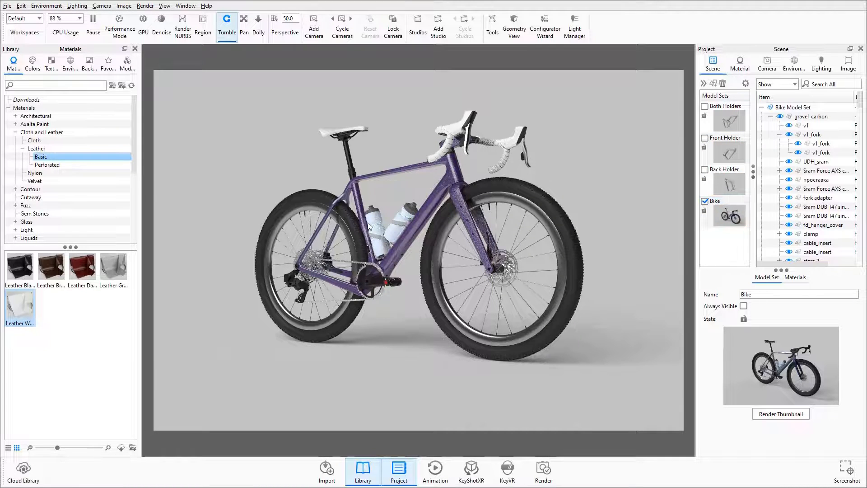
# Step: Delete both Topeak Ninja Cage parts from the Bike model set
pyautogui.click(380, 238)
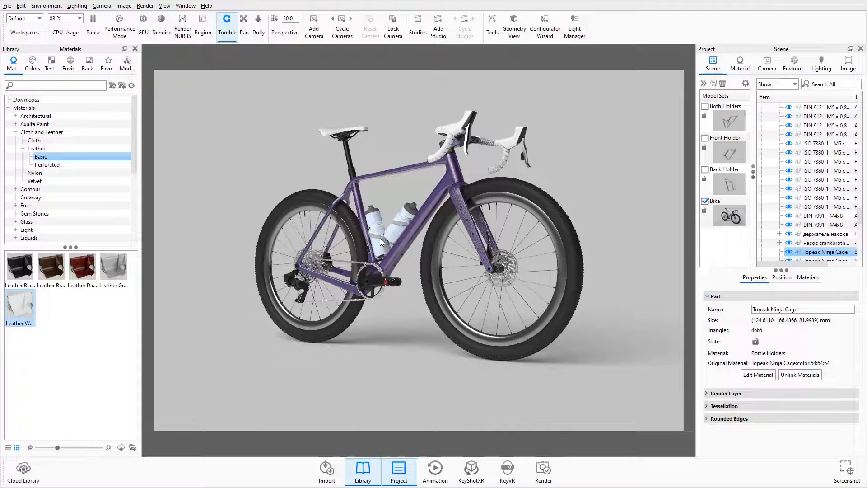
pyautogui.scroll(-1, 819, 238)
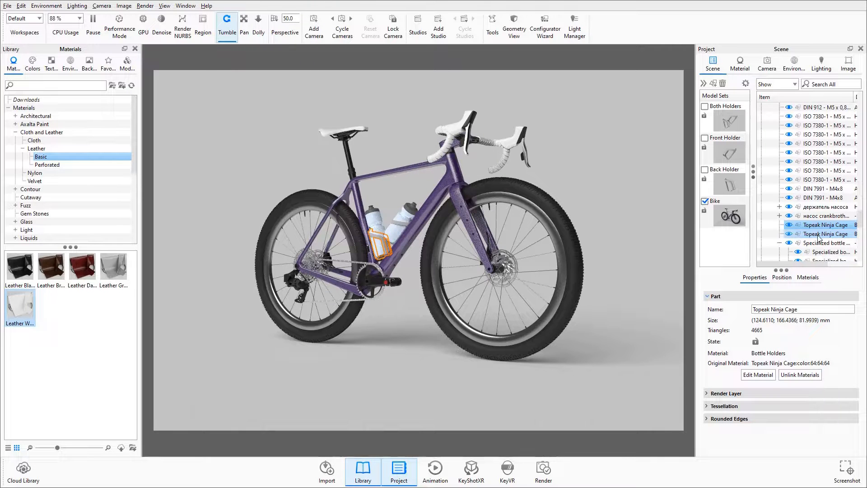
pyautogui.keyDown('ctrl'); pyautogui.click(819, 234); pyautogui.keyUp('ctrl')
pyautogui.rightClick(819, 238)
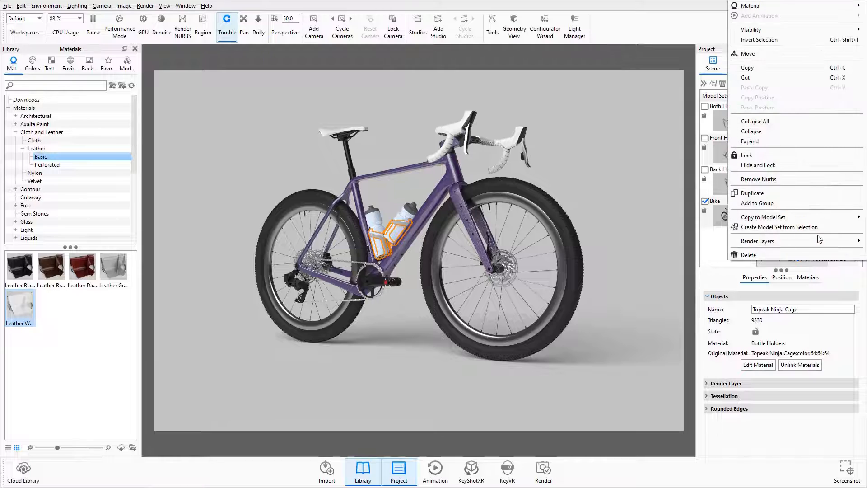
pyautogui.click(770, 254)
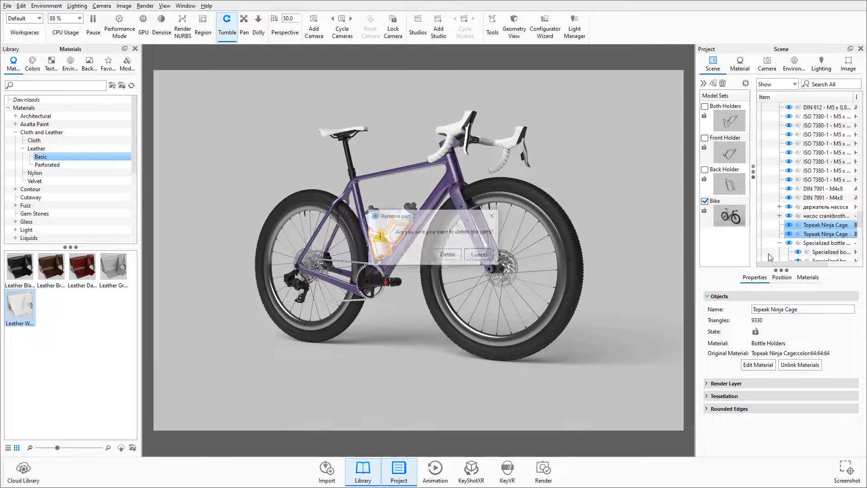
pyautogui.click(443, 256)
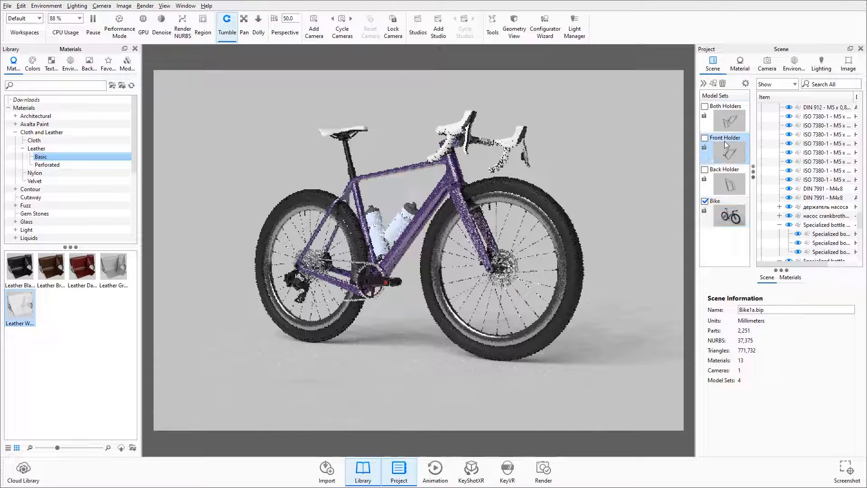
# Step: Check the Both Holders model set on the bike by briefly showing it, leaving only the Bike model set active
pyautogui.click(705, 107)
pyautogui.click(705, 107)
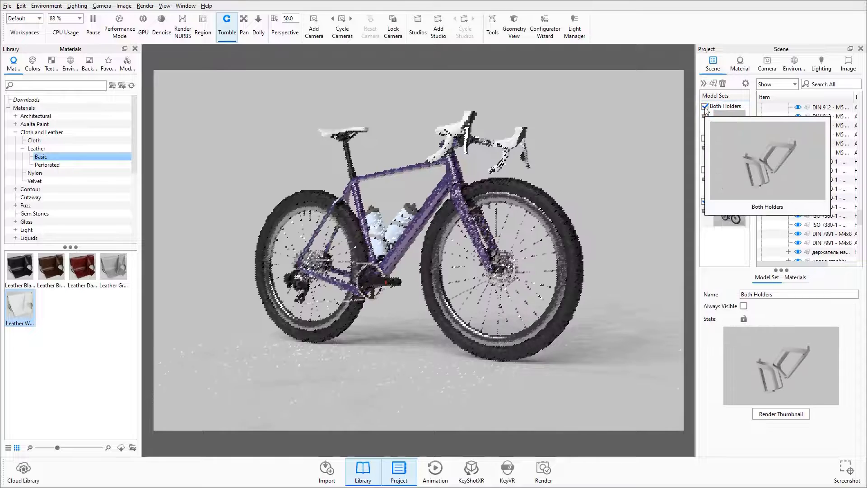
pyautogui.click(705, 107)
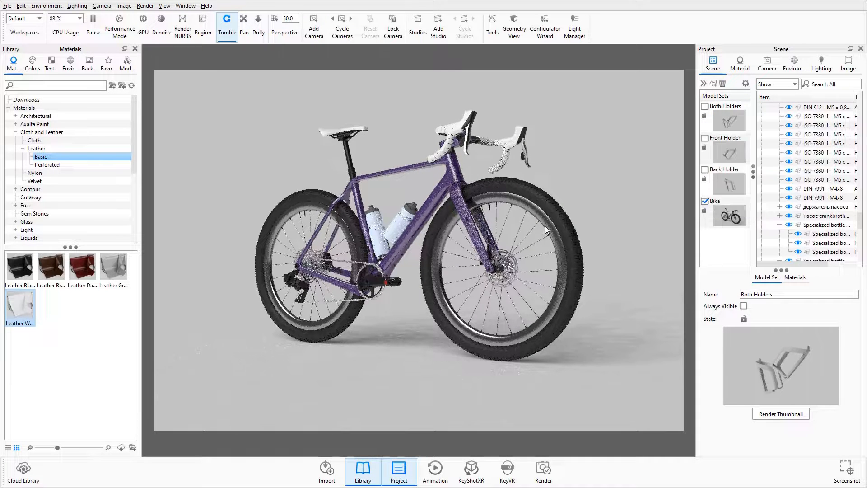
# Step: Create a model set named Back Bottle from the Specialized bottle 24OZ group, keeping its materials linked
pyautogui.click(827, 225)
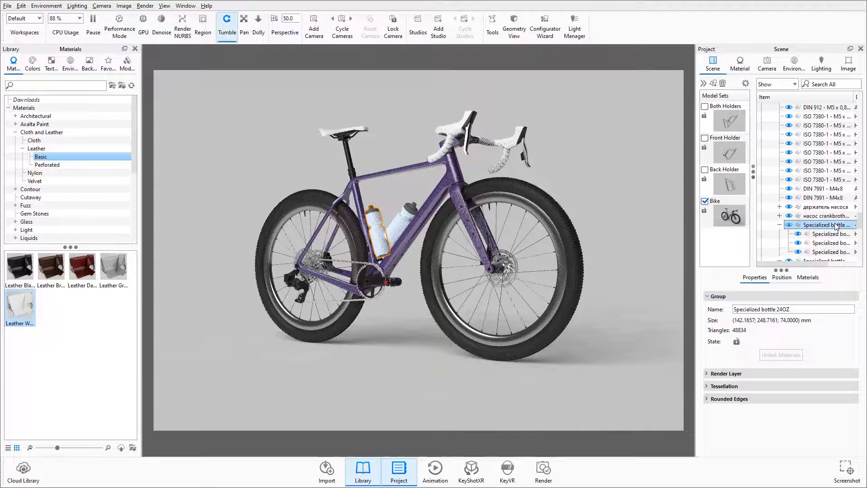
pyautogui.rightClick(827, 225)
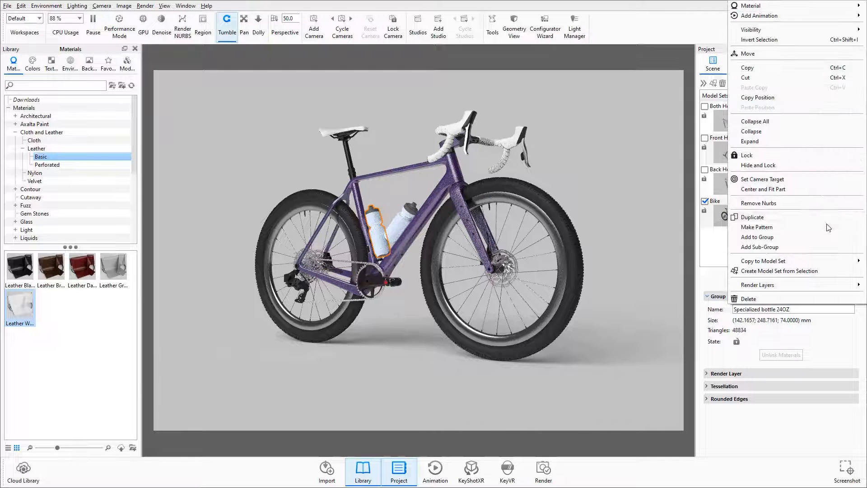
pyautogui.click(769, 275)
pyautogui.click(560, 222)
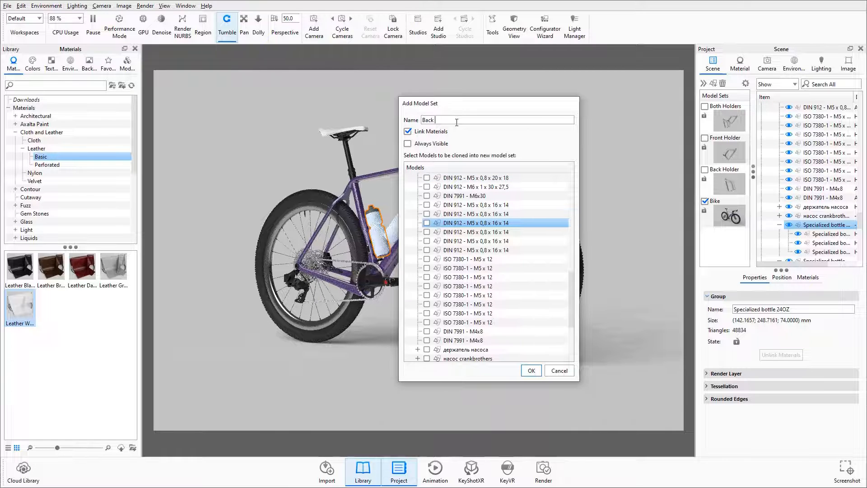
pyautogui.write('les')
pyautogui.click(531, 370)
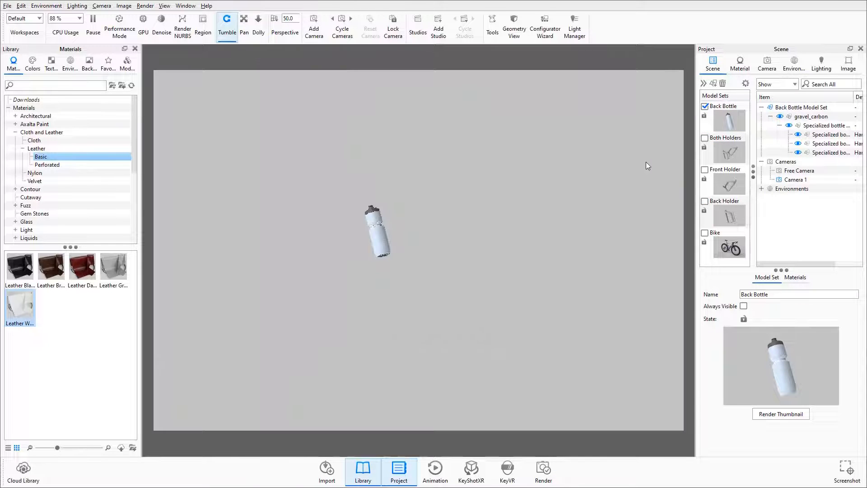
# Step: Show only the Bike model set and create a model set named Front Bottle from the Specialized bottle 21OZ group, with linked materials
pyautogui.click(705, 107)
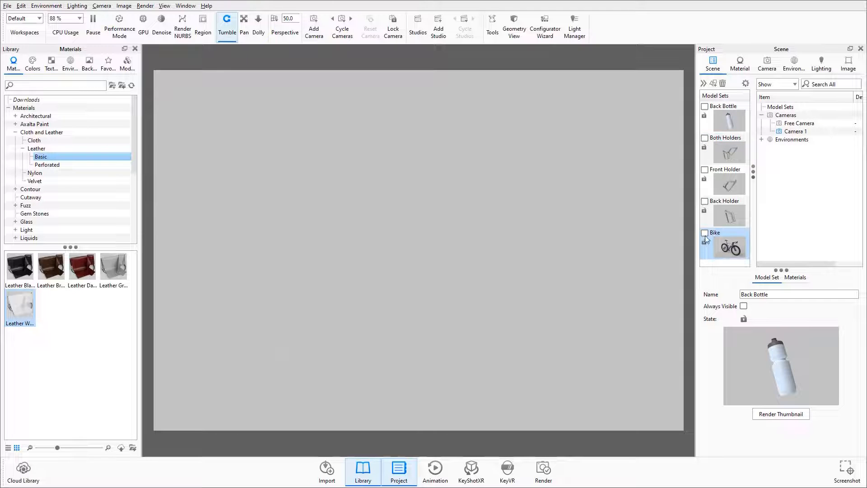
pyautogui.click(705, 233)
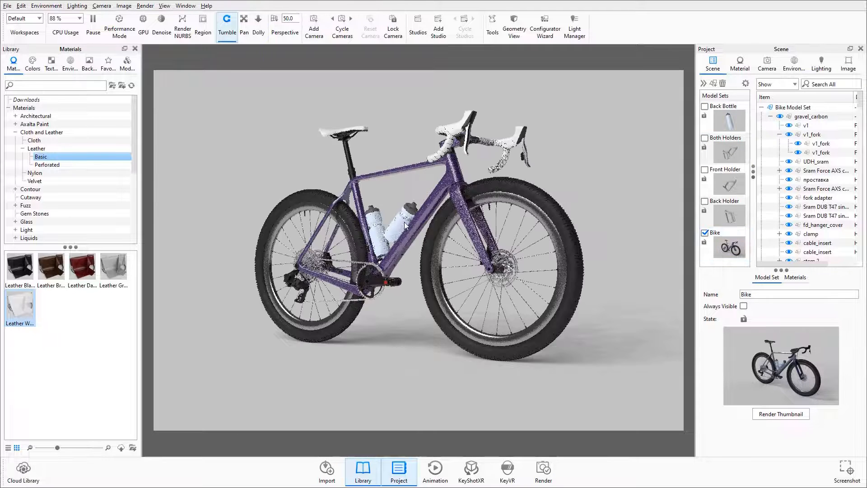
pyautogui.click(405, 226)
pyautogui.click(830, 244)
pyautogui.rightClick(830, 244)
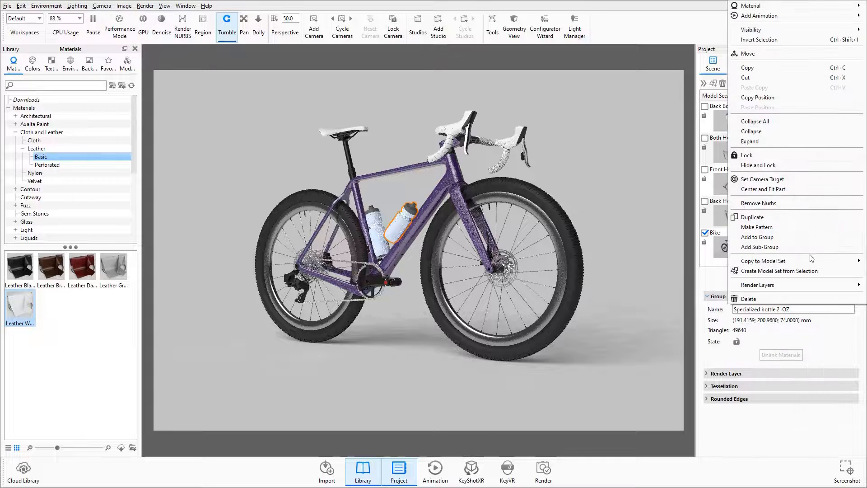
pyautogui.click(780, 277)
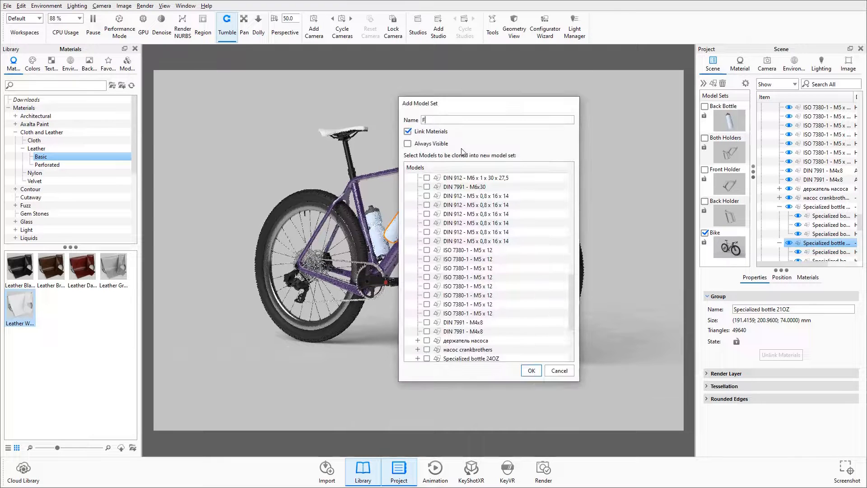
pyautogui.write('Front Bottle')
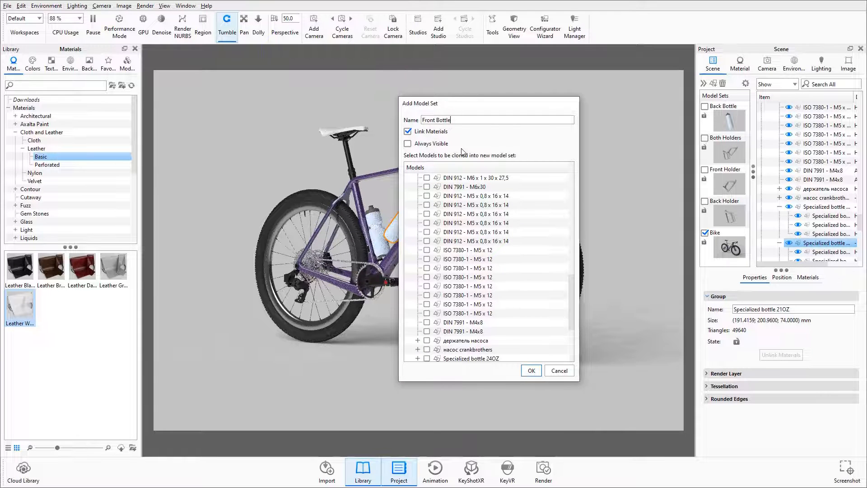
pyautogui.click(531, 370)
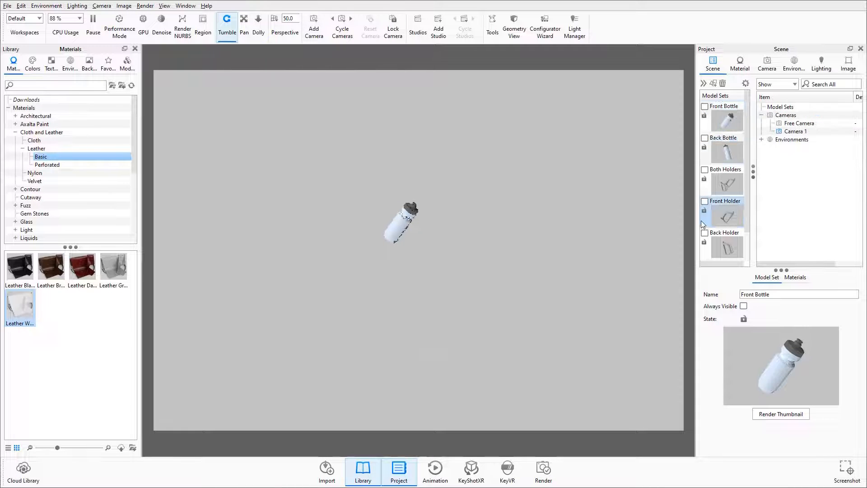
# Step: Show only the Bike model set and create a model set named Both Bottles from its two Specialized bottle groups, with linked materials
pyautogui.scroll(-1, 703, 224)
pyautogui.click(705, 232)
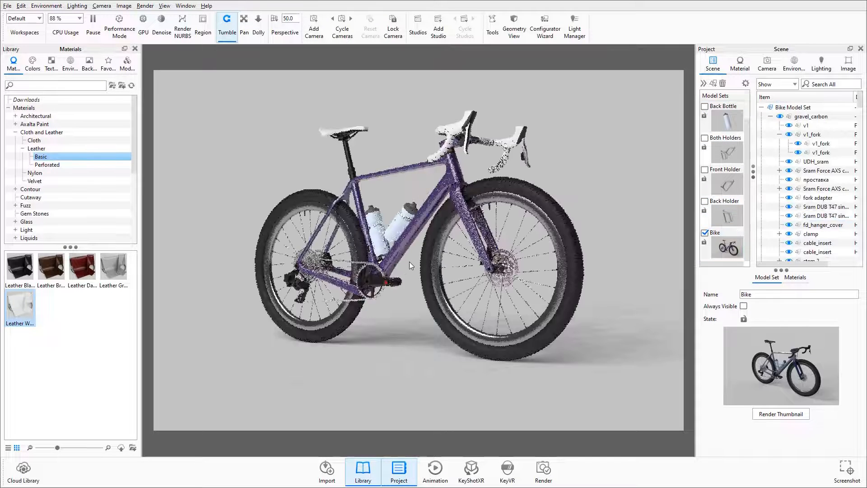
pyautogui.click(396, 218)
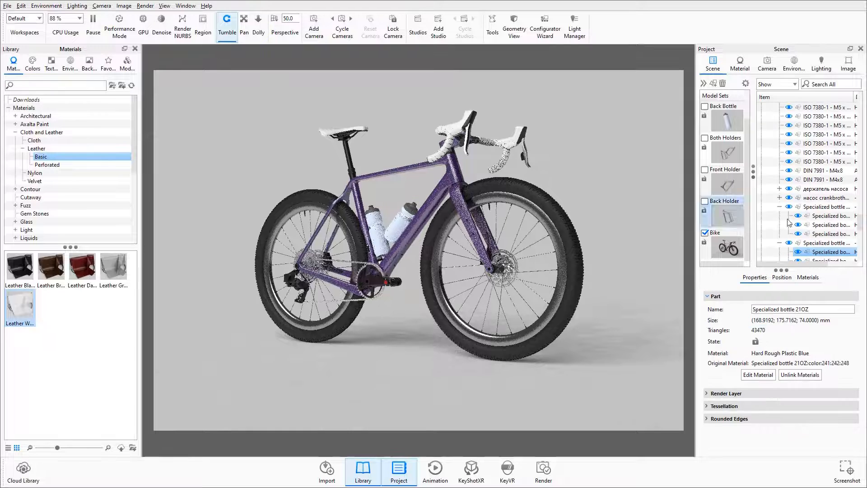
pyautogui.click(816, 208)
pyautogui.keyDown('ctrl'); pyautogui.click(822, 244); pyautogui.keyUp('ctrl')
pyautogui.rightClick(823, 244)
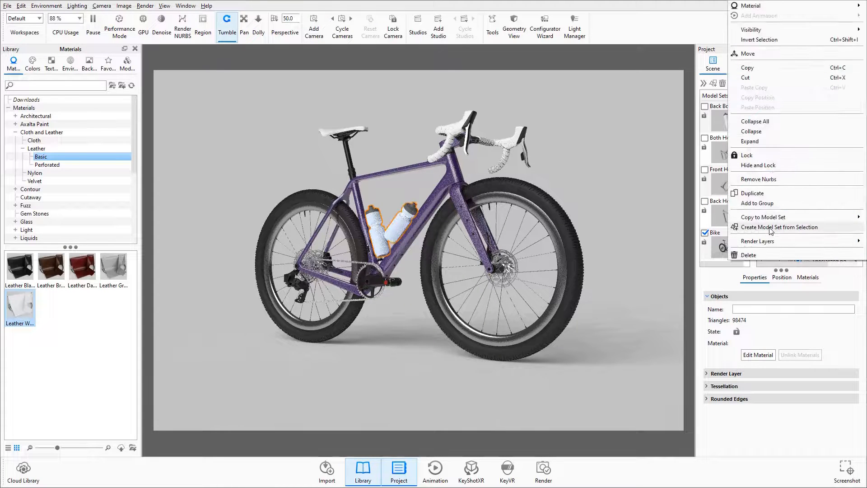
pyautogui.click(771, 228)
pyautogui.write('Both B')
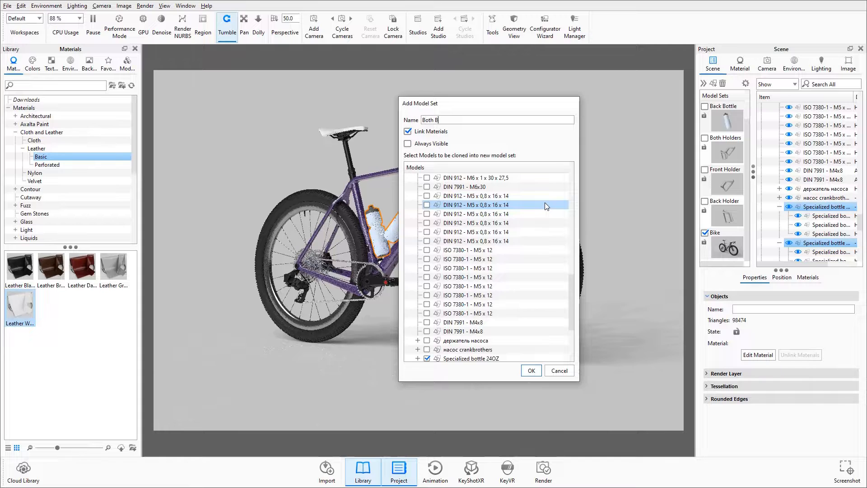
pyautogui.write('ottles')
pyautogui.scroll(-2, 548, 316)
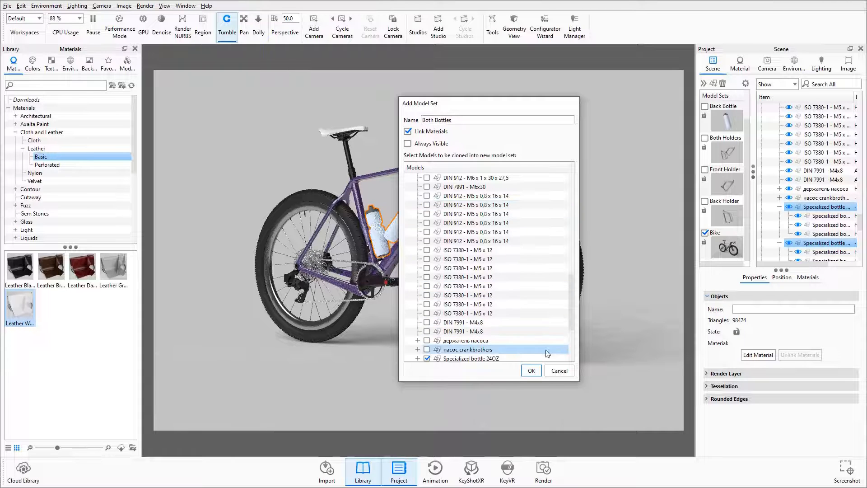
pyautogui.click(531, 370)
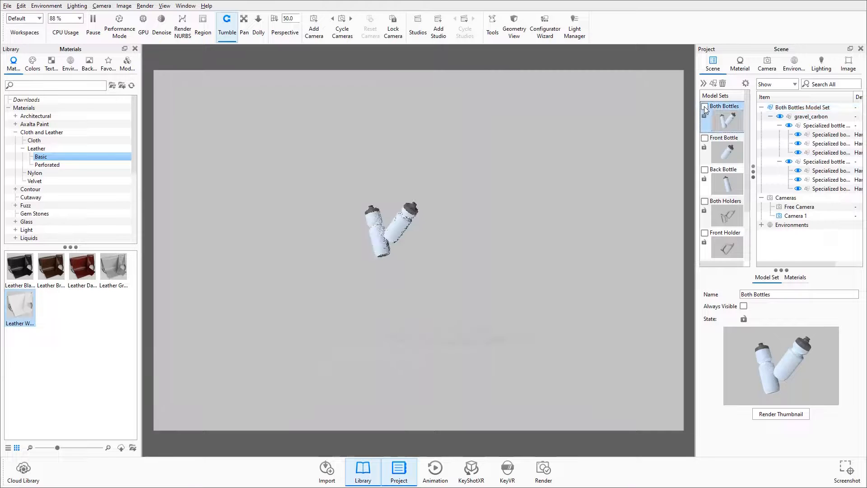
# Step: Show only the Bike model set and delete its two Specialized bottle groups
pyautogui.click(704, 107)
pyautogui.scroll(-2, 720, 194)
pyautogui.click(724, 232)
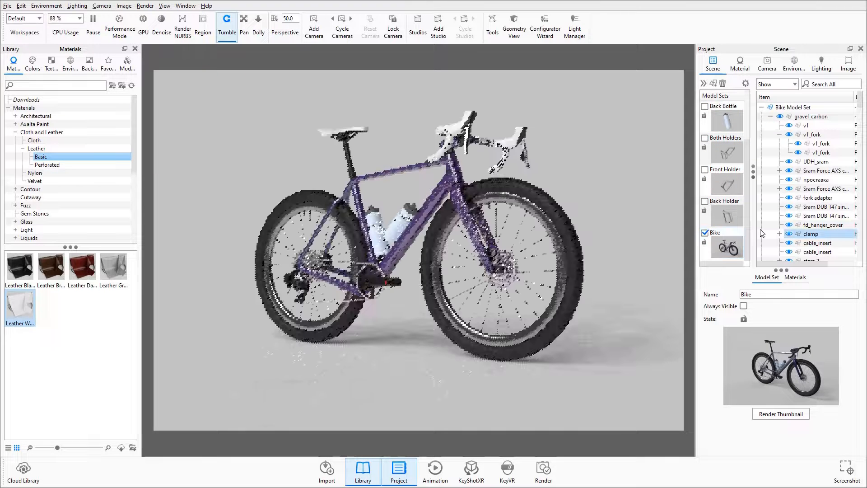
pyautogui.click(400, 228)
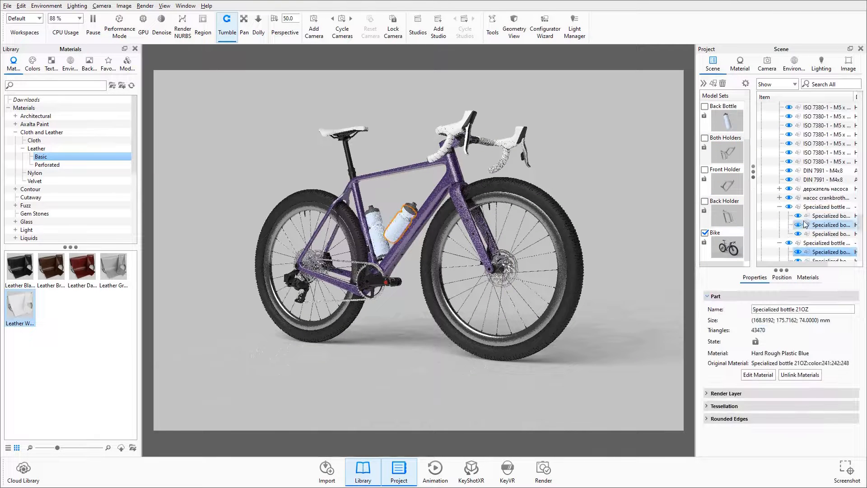
pyautogui.click(814, 208)
pyautogui.keyDown('ctrl'); pyautogui.click(818, 244); pyautogui.keyUp('ctrl')
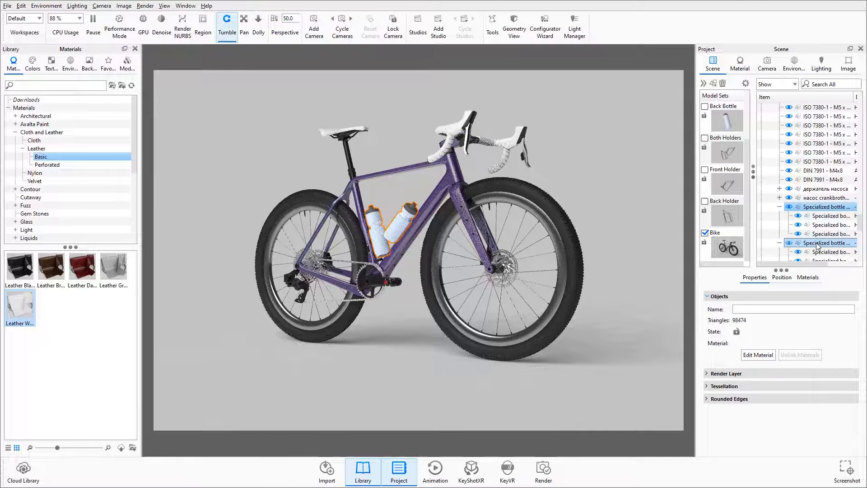
pyautogui.rightClick(819, 245)
pyautogui.click(813, 254)
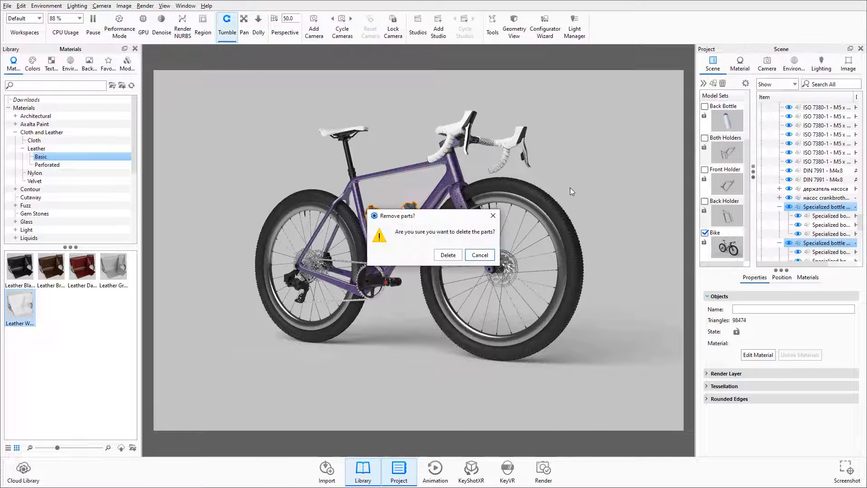
pyautogui.click(456, 255)
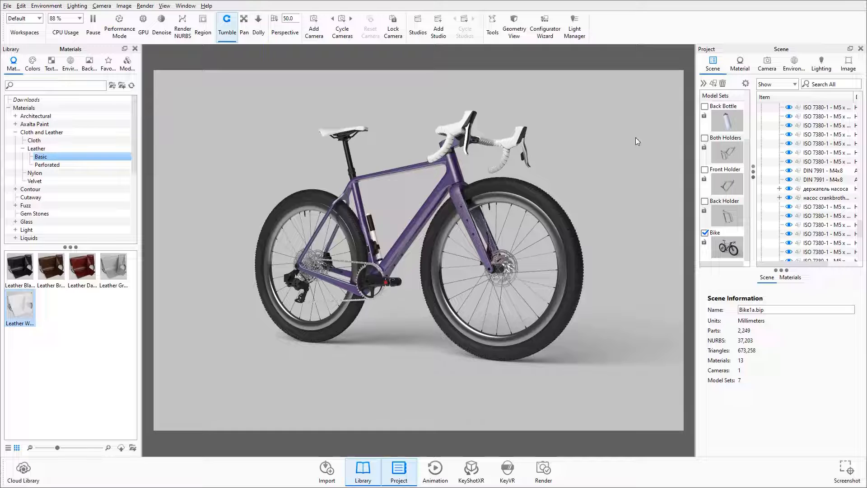
# Step: Make Storehouse-back-colour the active environment
pyautogui.click(795, 66)
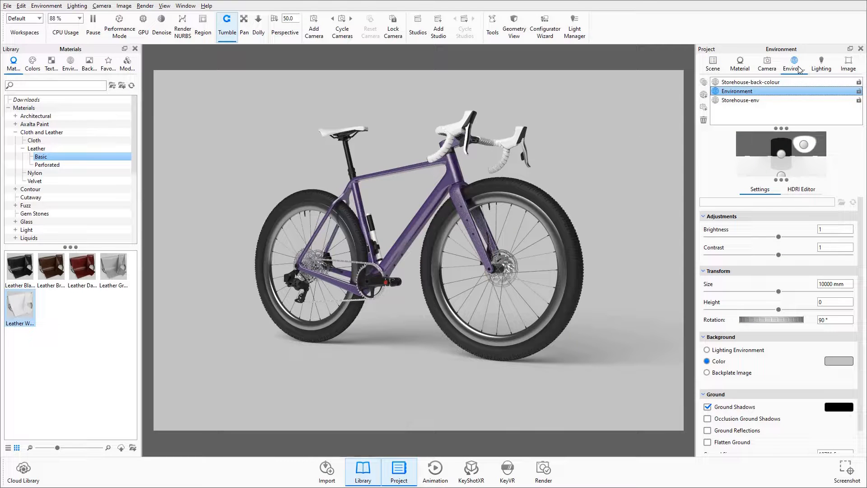
pyautogui.click(751, 83)
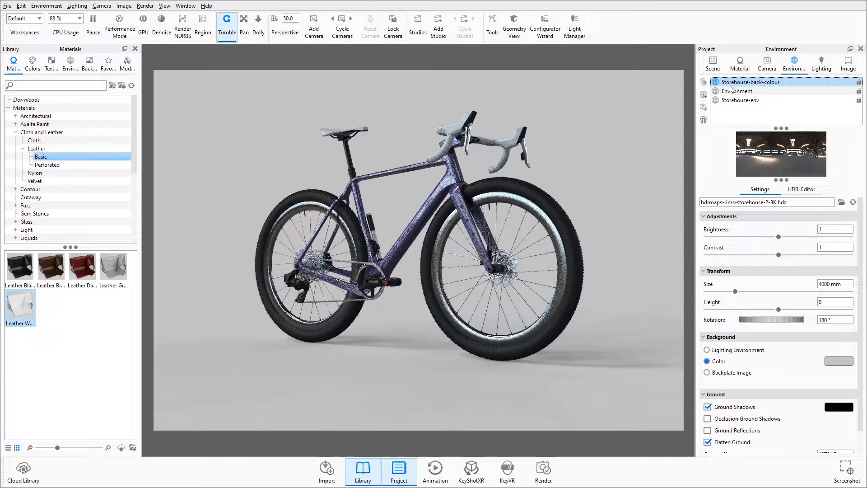
# Step: Orbit to an elevated rear three-quarter view of the bike and save it as a new camera
pyautogui.click(767, 64)
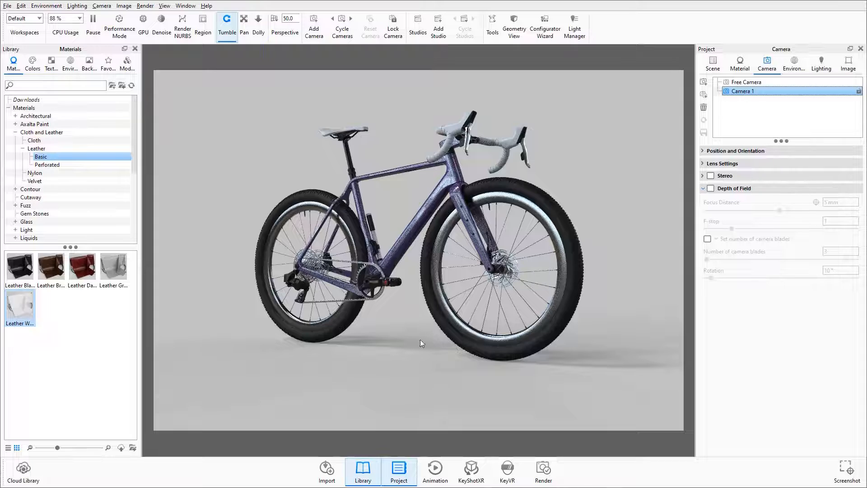
pyautogui.moveTo(340, 318); pyautogui.dragTo(545, 362)
pyautogui.moveTo(412, 274); pyautogui.dragTo(471, 263)
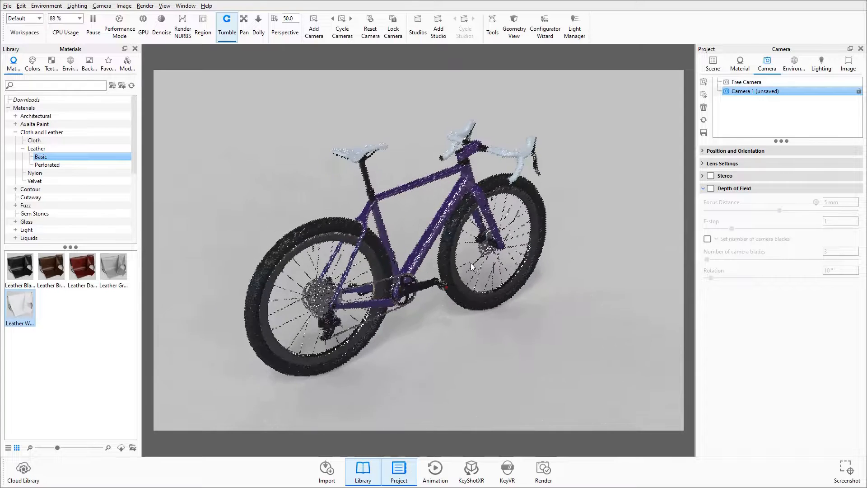
pyautogui.click(704, 83)
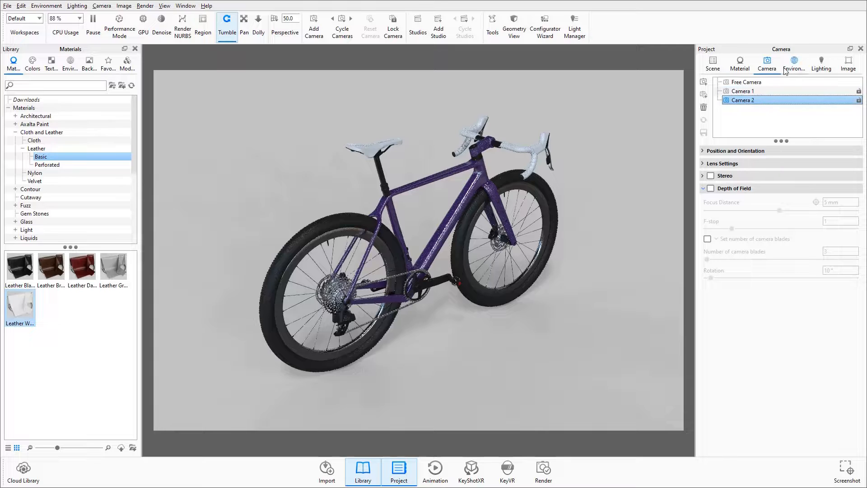
# Step: Add a first studio using Camera 1 and the environment named Environment, and render its thumbnail
pyautogui.click(419, 31)
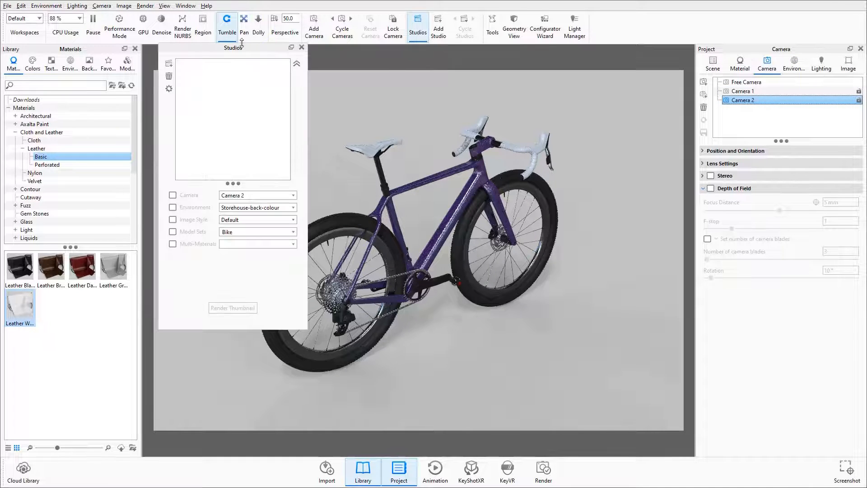
pyautogui.moveTo(242, 45); pyautogui.dragTo(239, 69)
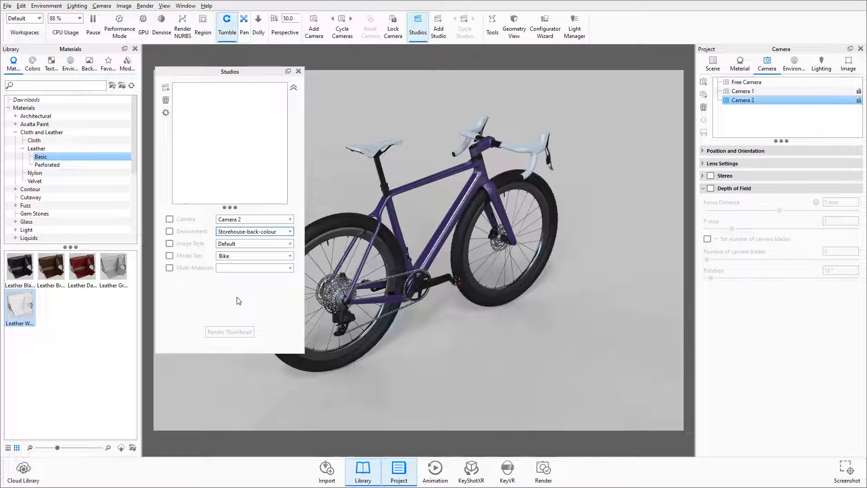
pyautogui.click(166, 89)
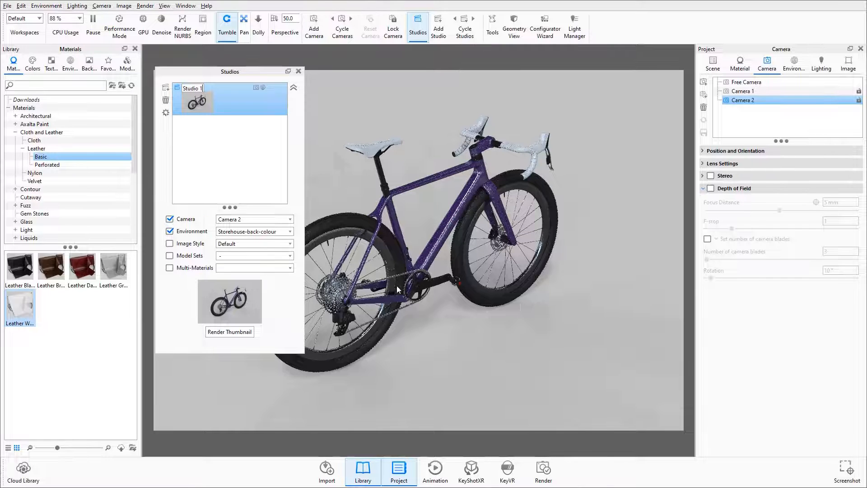
pyautogui.click(258, 220)
pyautogui.click(248, 239)
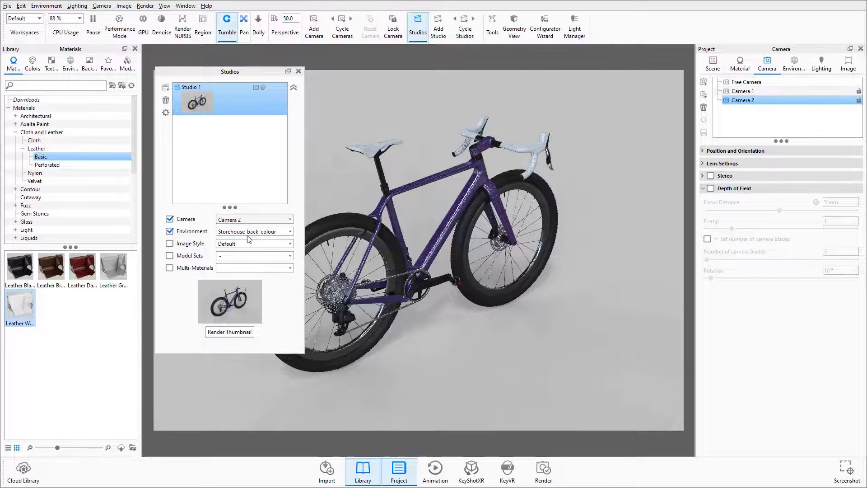
pyautogui.click(249, 232)
pyautogui.click(248, 251)
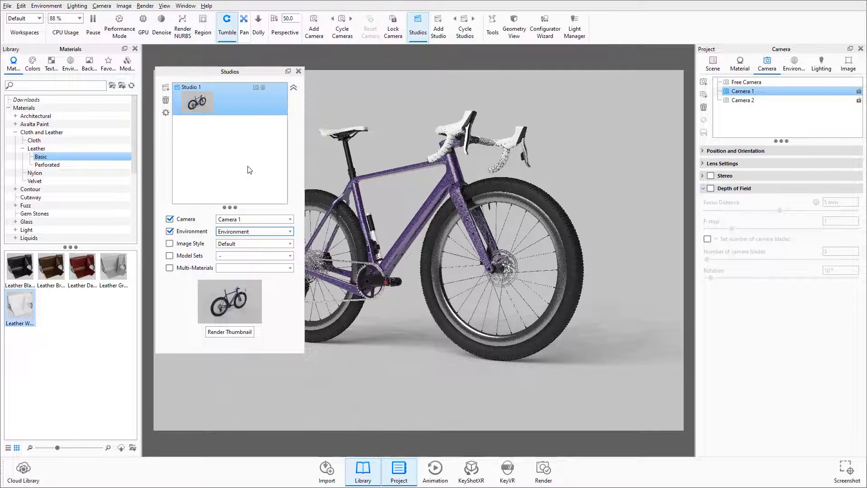
pyautogui.click(235, 333)
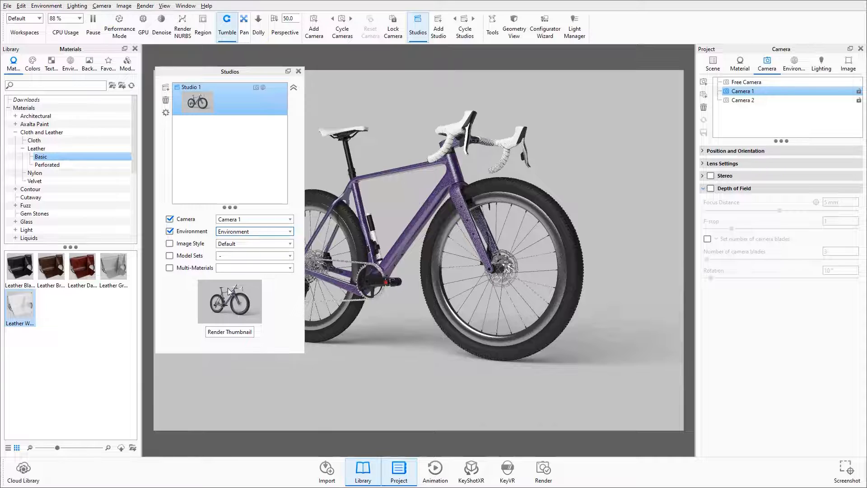
# Step: Add a second studio that uses Camera 2 with the environment named Environment
pyautogui.click(166, 89)
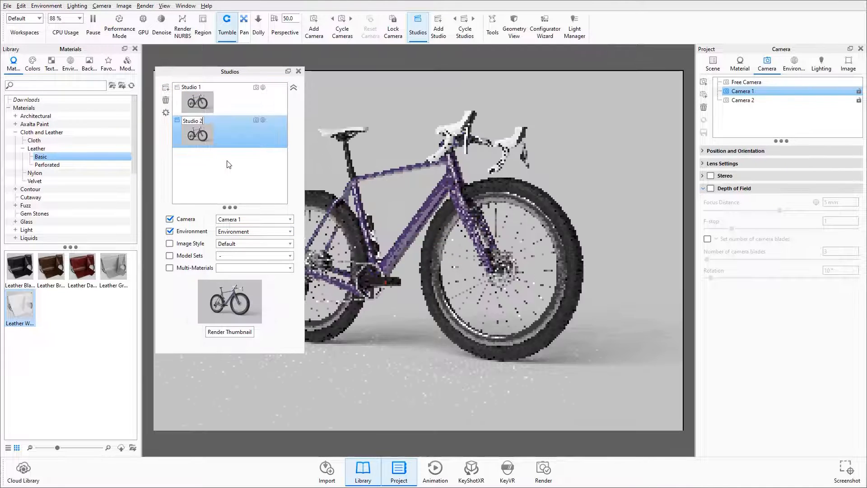
pyautogui.click(236, 221)
pyautogui.click(235, 250)
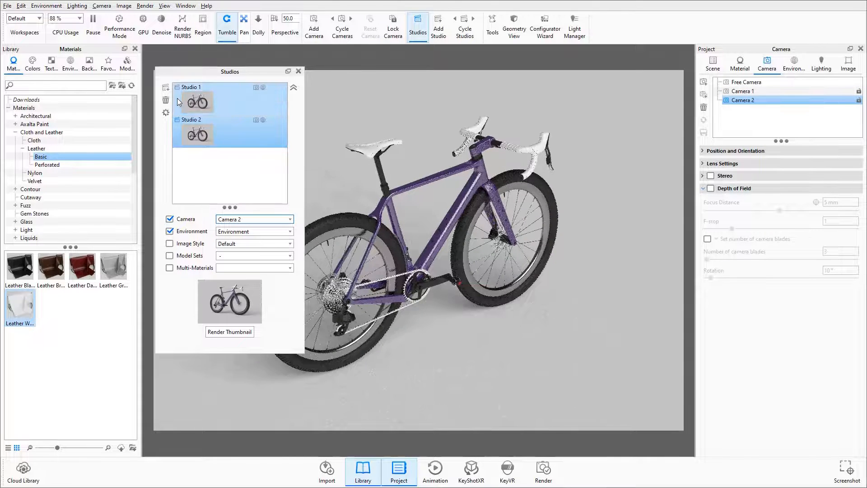
# Step: Add a third studio using Camera 1 and the Storehouse-back-colour environment, and render its thumbnail
pyautogui.click(222, 186)
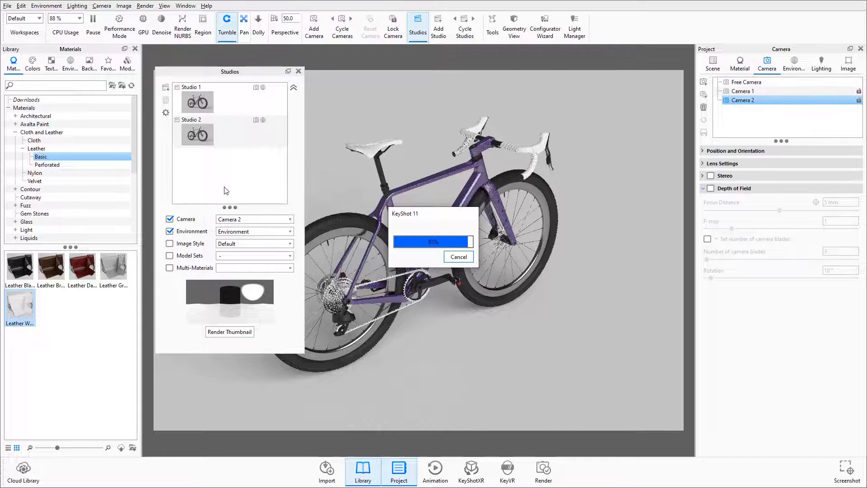
pyautogui.click(246, 220)
pyautogui.click(243, 236)
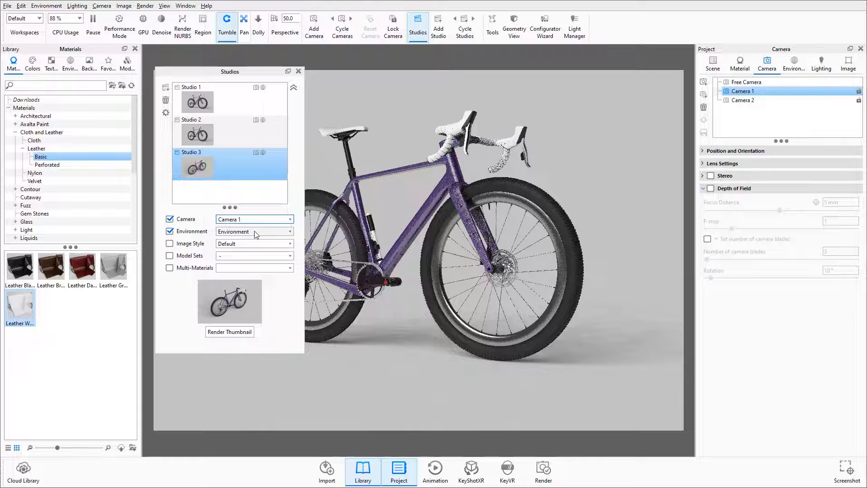
pyautogui.click(255, 232)
pyautogui.click(246, 239)
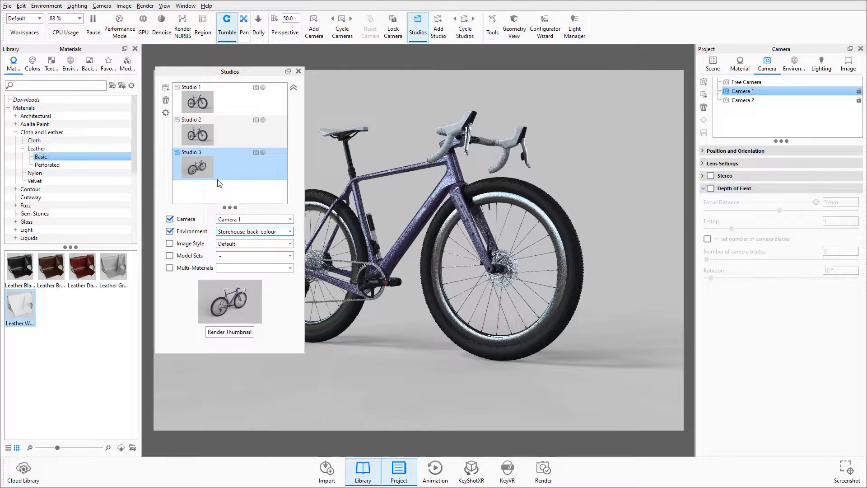
pyautogui.click(225, 330)
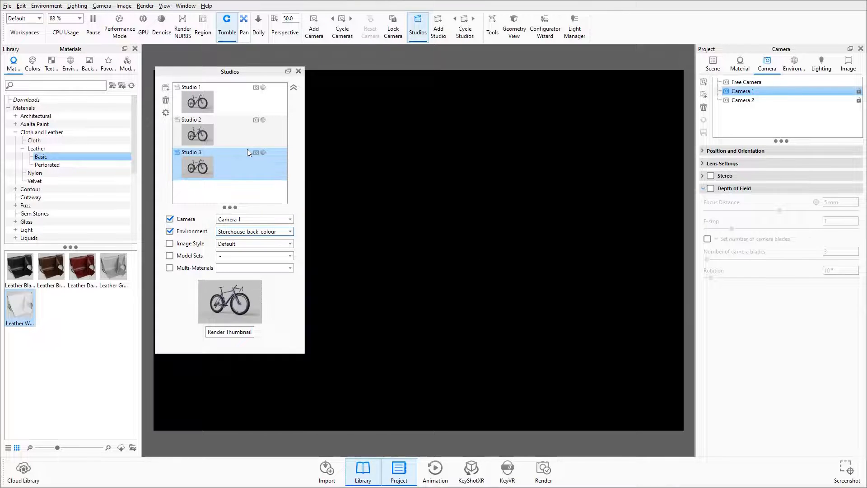
# Step: Render a new thumbnail for Studio 2 and close the Studios window
pyautogui.click(207, 139)
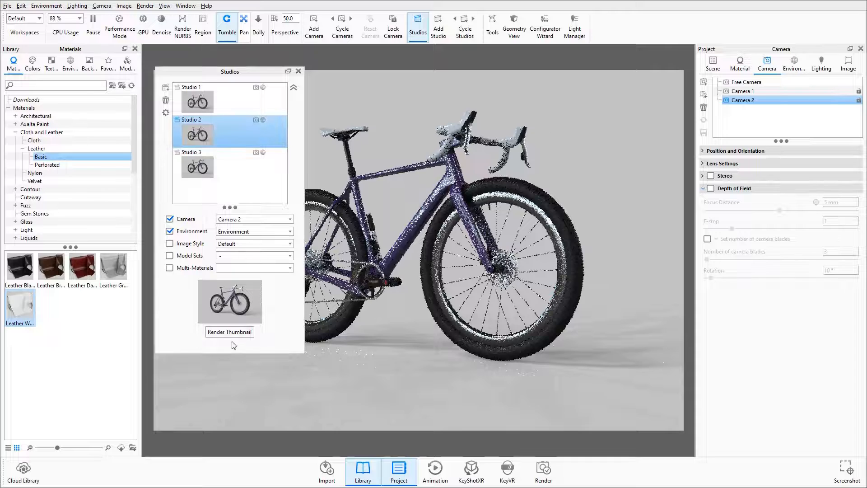
pyautogui.click(236, 332)
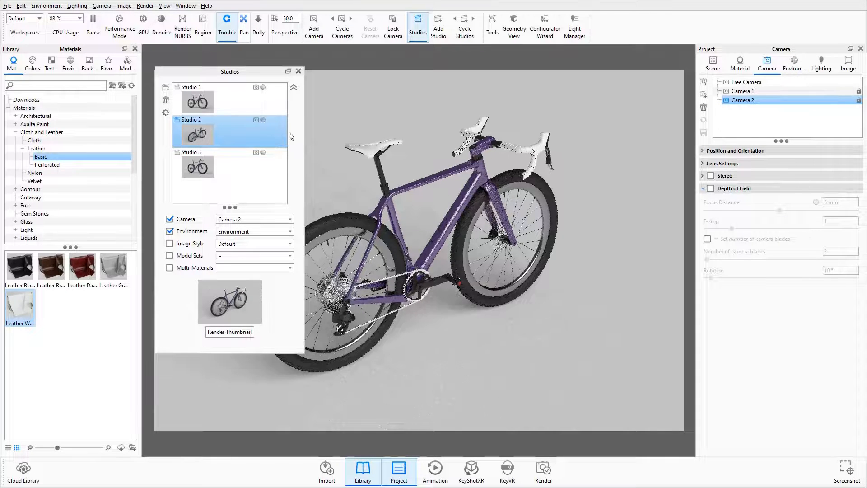
pyautogui.click(299, 72)
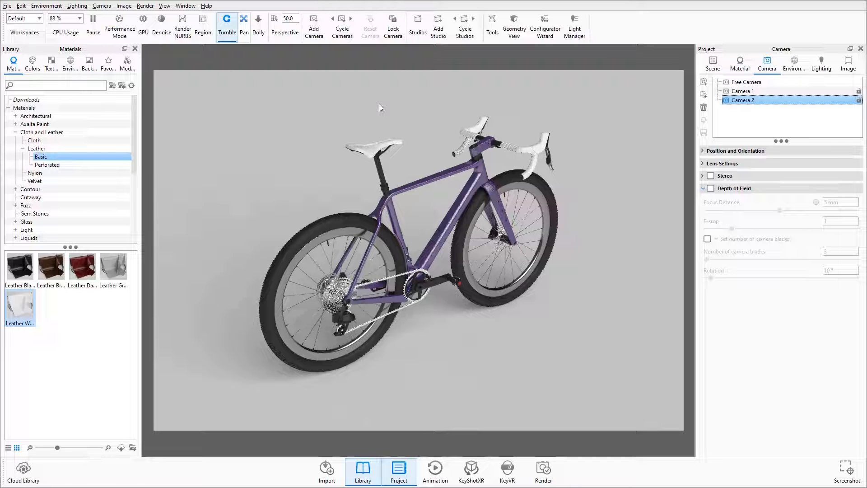
# Step: Start the Configurator Wizard and set it to present model and material variations
pyautogui.click(547, 36)
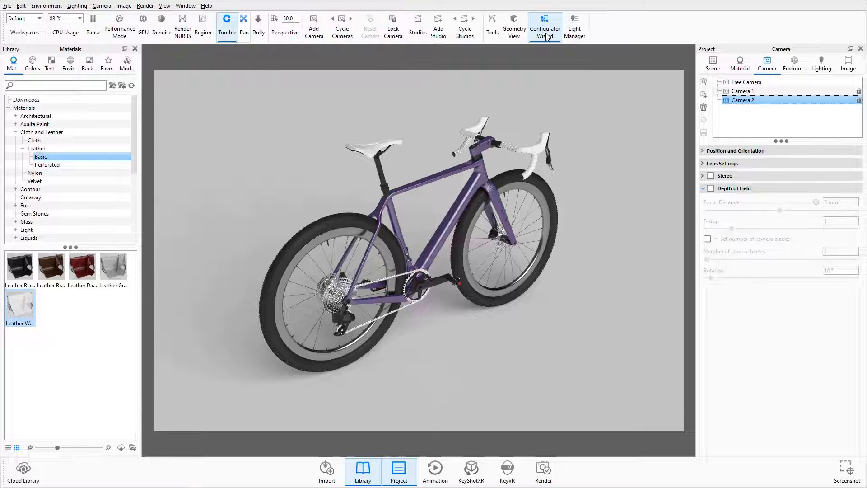
pyautogui.moveTo(371, 24); pyautogui.dragTo(526, 44)
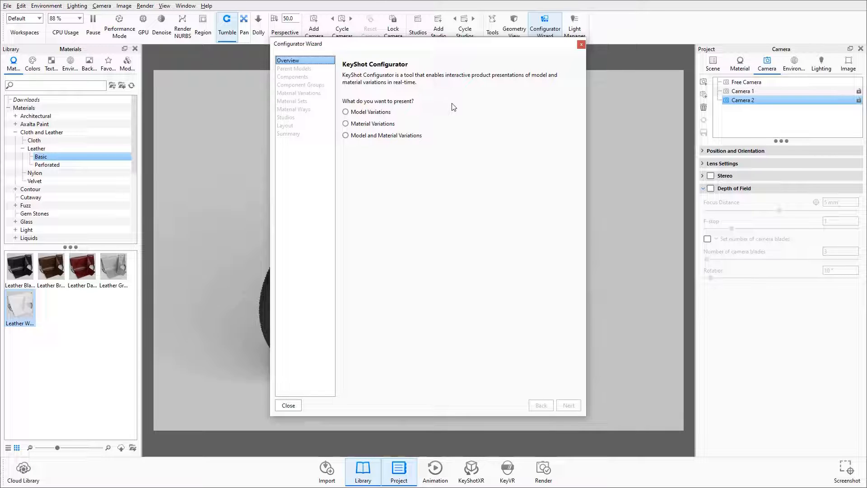
pyautogui.click(376, 137)
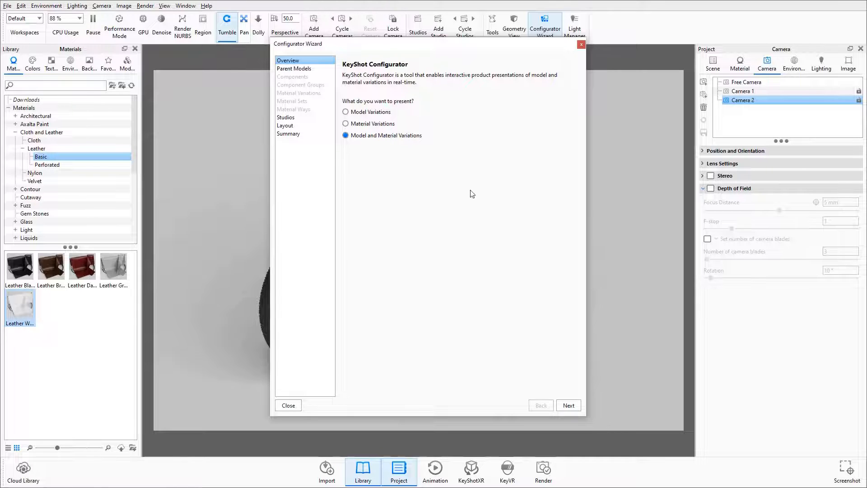
pyautogui.click(569, 407)
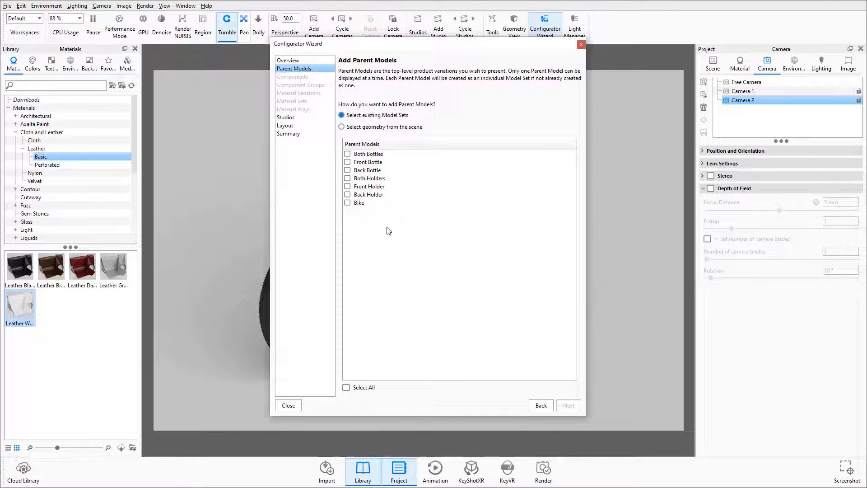
# Step: Set the Bike model set as the parent model and add all bottle and holder model sets as components
pyautogui.click(347, 203)
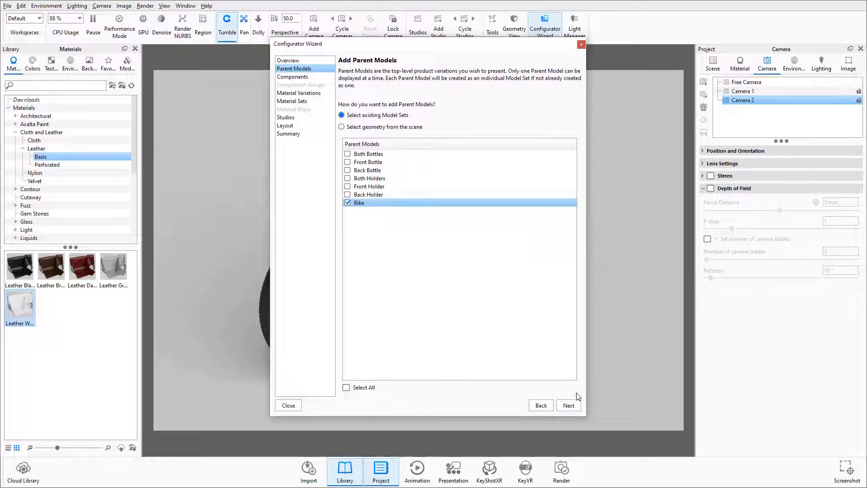
pyautogui.click(569, 406)
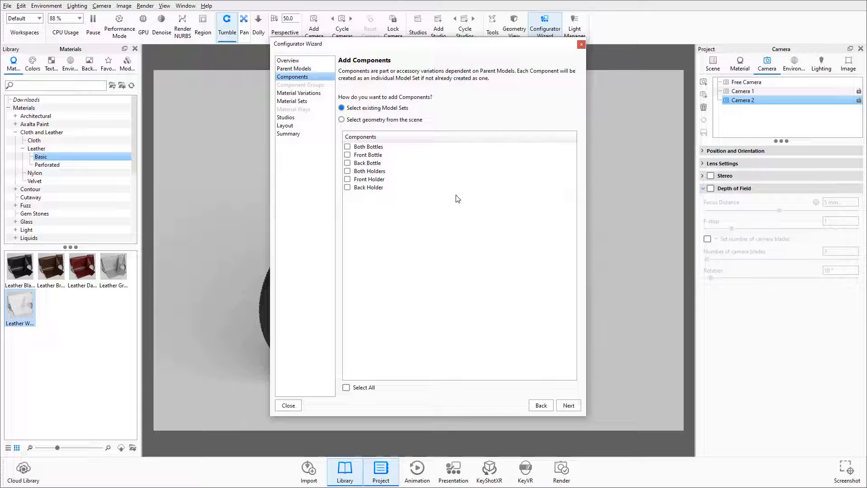
pyautogui.click(346, 388)
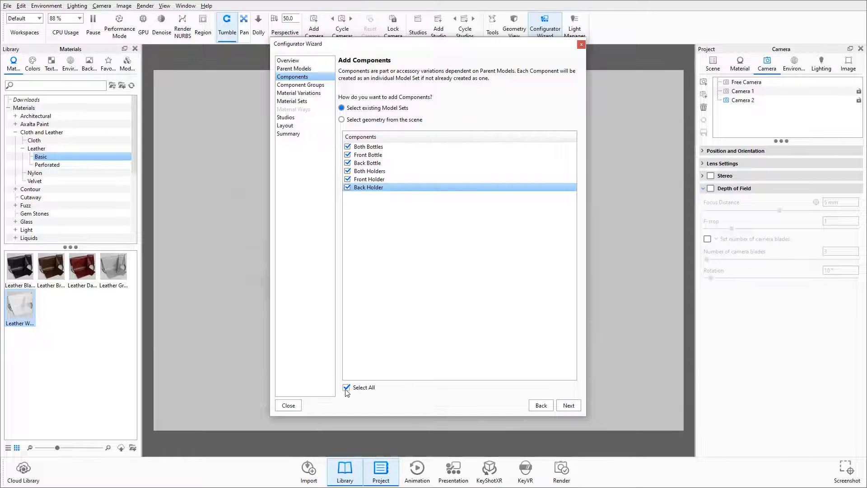
pyautogui.click(570, 405)
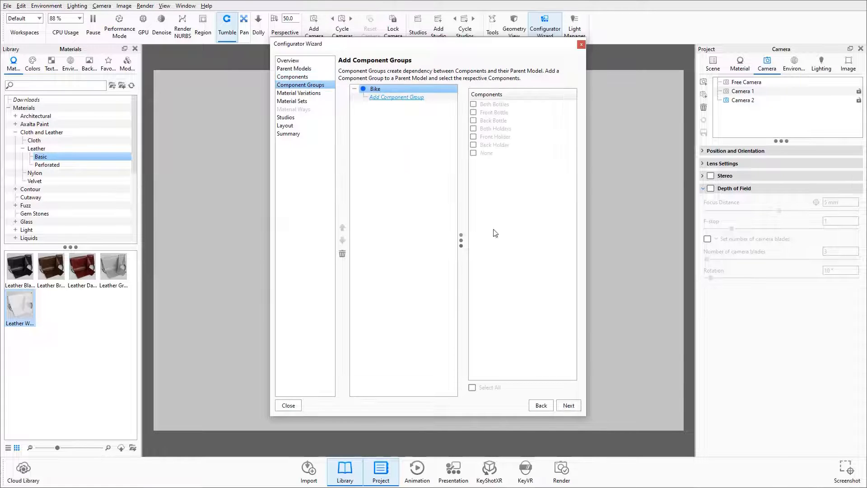
# Step: Add a component group named Bottle Holder to Bike, containing Both Holders, Front Holder, Back Holder and None
pyautogui.click(394, 97)
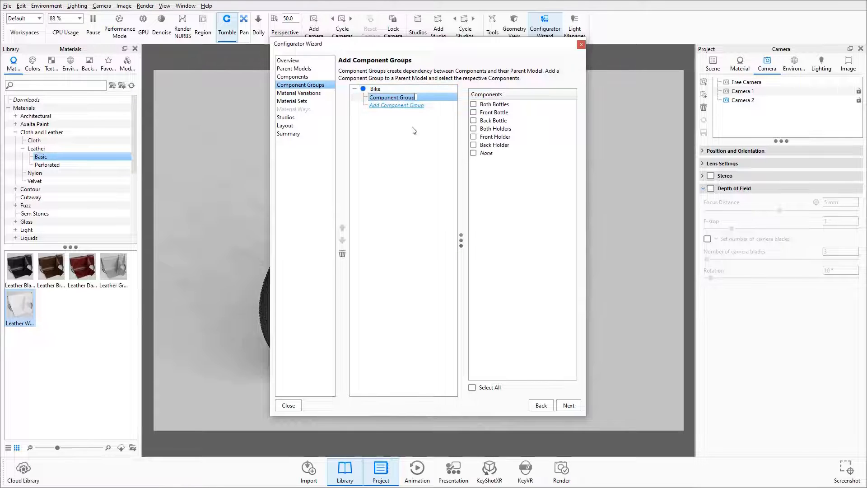
pyautogui.write('B')
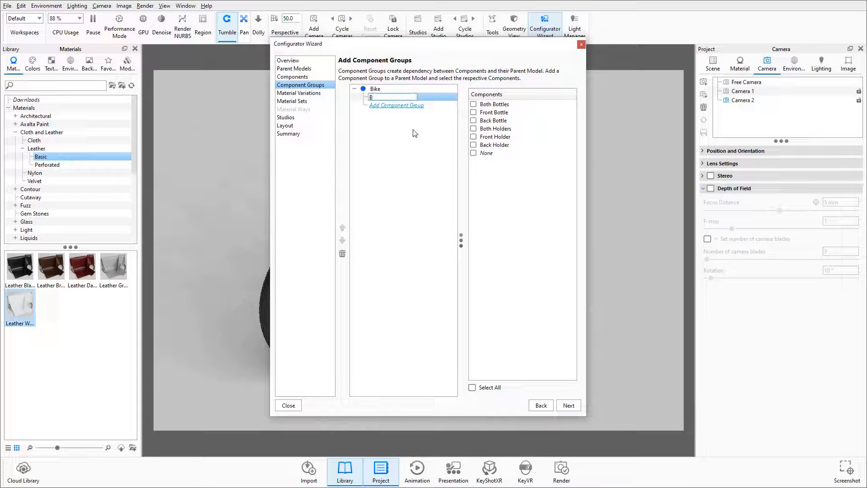
pyautogui.write('ottle Hol')
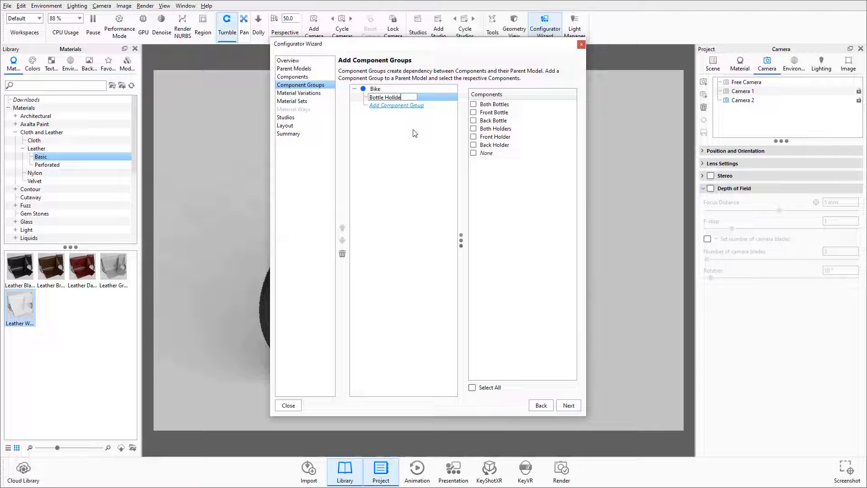
pyautogui.write('de')
pyautogui.click(416, 106)
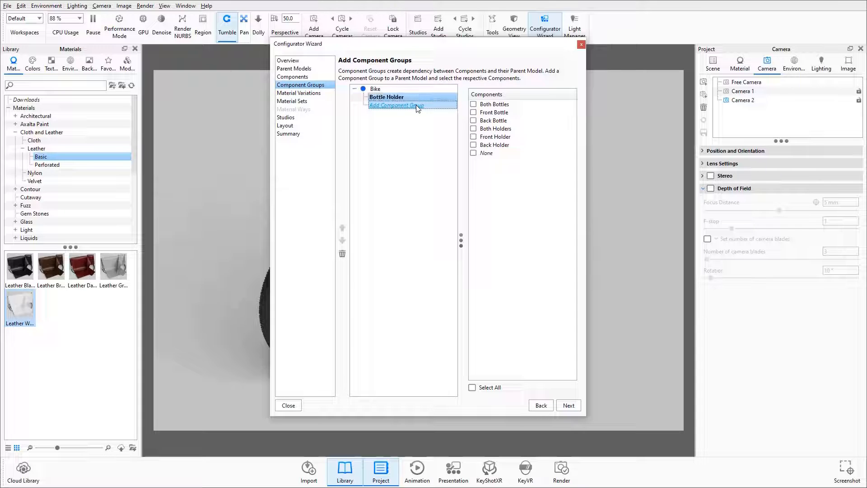
pyautogui.click(474, 129)
pyautogui.click(474, 137)
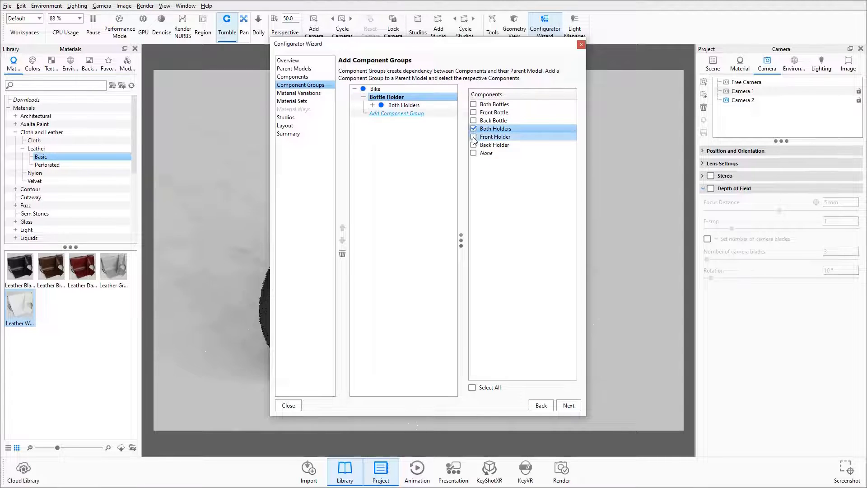
pyautogui.click(474, 145)
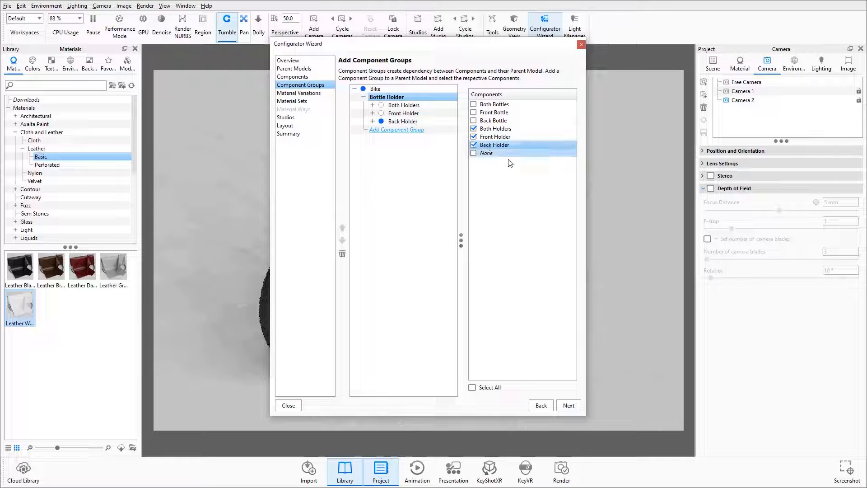
pyautogui.click(474, 153)
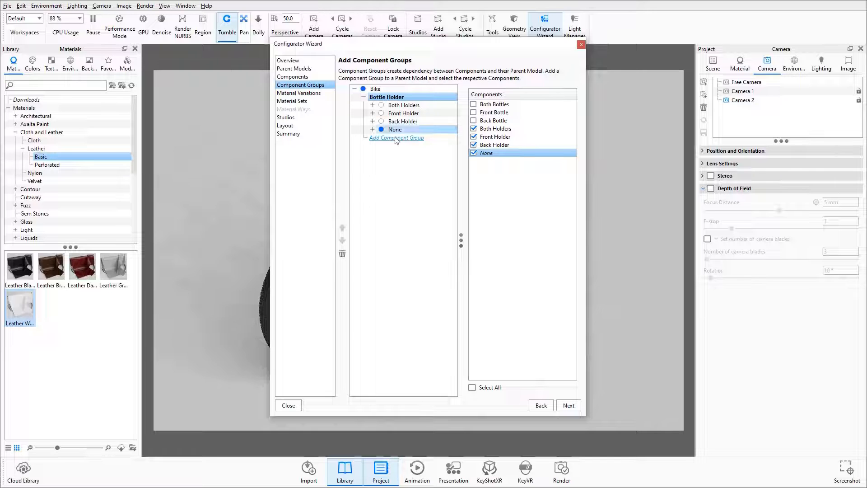
# Step: Add a sub-component group named Bottle under Both Holders, containing Both Bottles and None
pyautogui.click(372, 105)
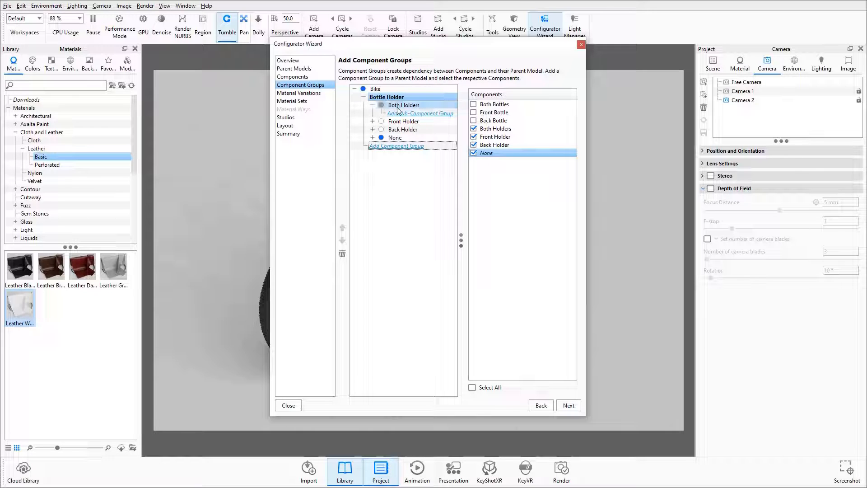
pyautogui.click(420, 116)
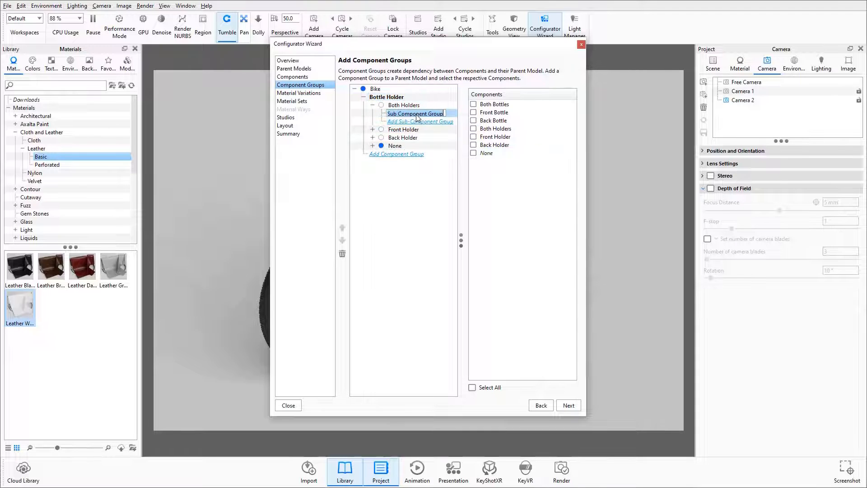
pyautogui.write('Bottle')
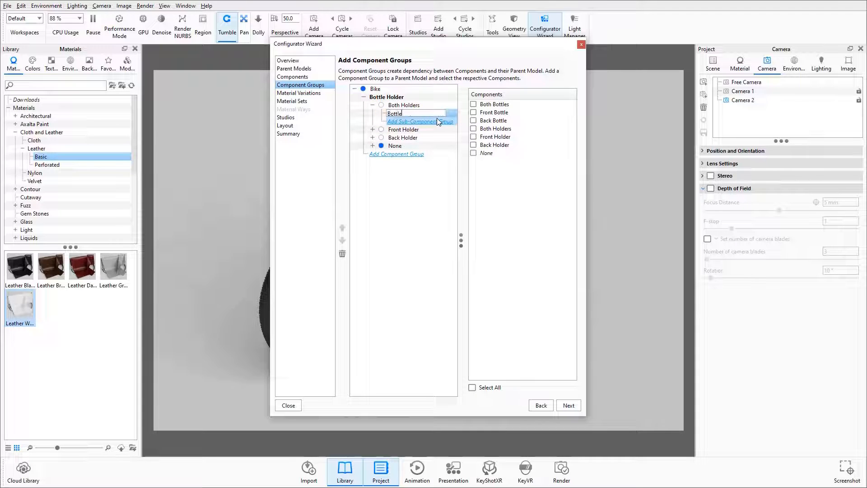
pyautogui.press('Return')
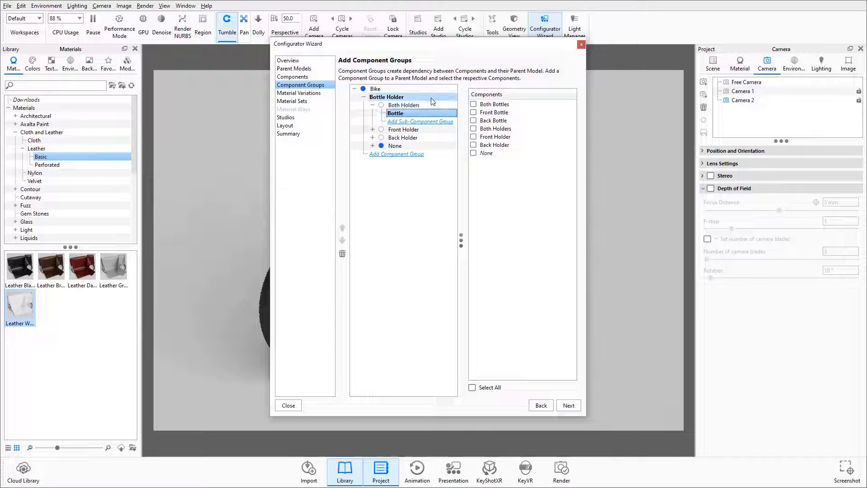
pyautogui.click(473, 104)
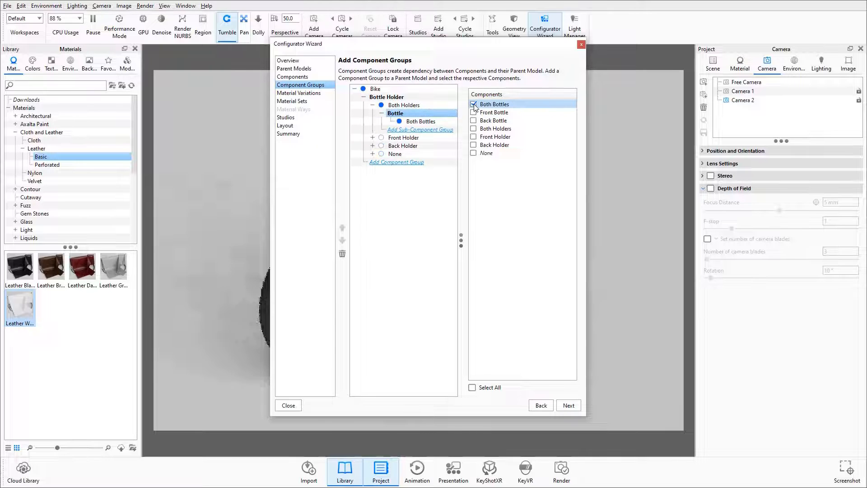
pyautogui.click(473, 153)
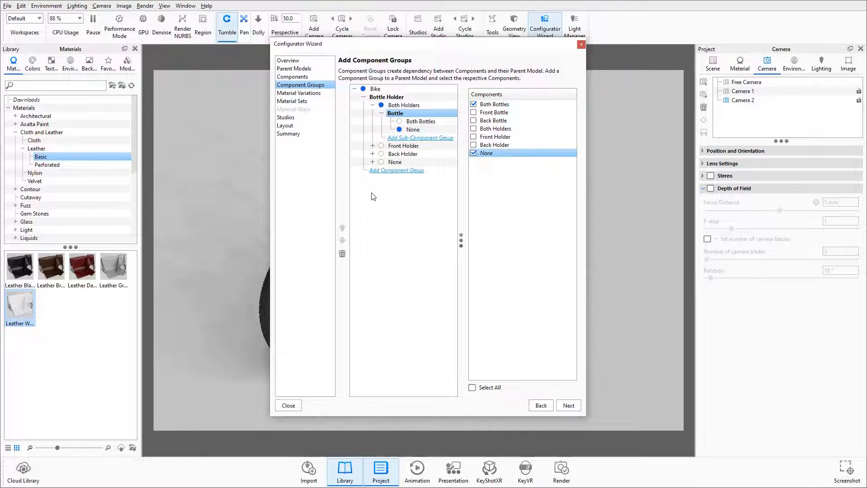
# Step: Add a sub-component group named Bottle under Front Holder, containing Front Bottle and None
pyautogui.click(373, 145)
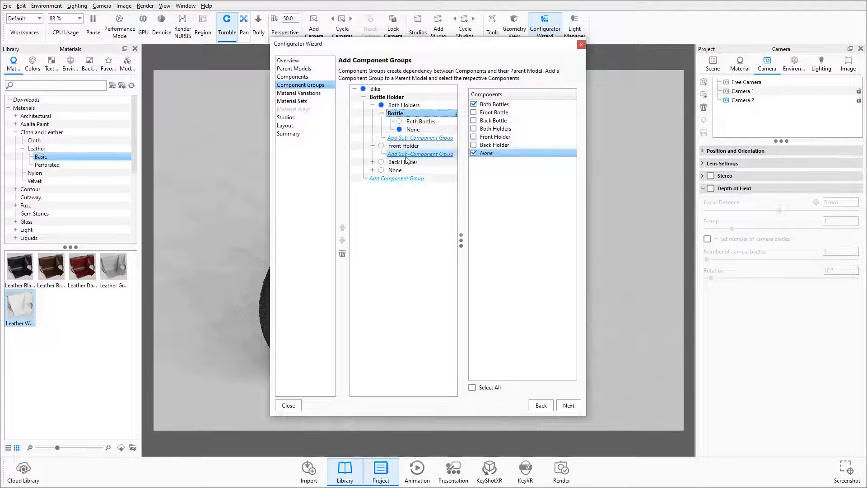
pyautogui.click(408, 154)
pyautogui.write('Bo')
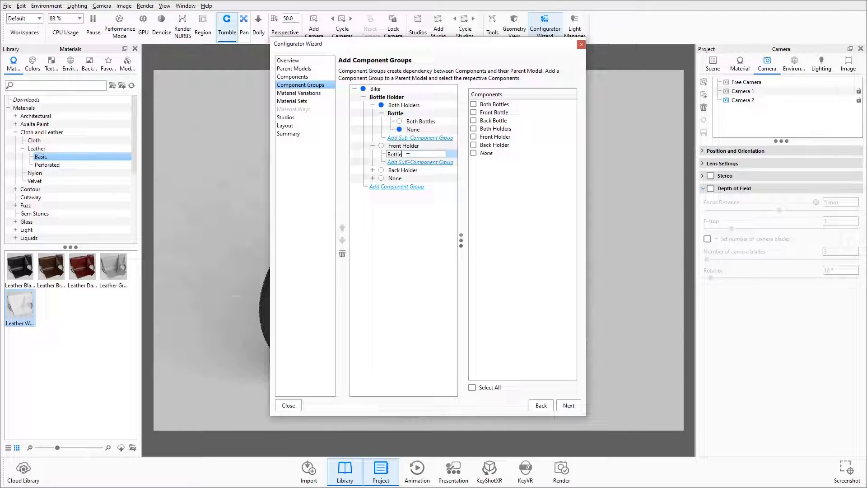
pyautogui.write('ttle')
pyautogui.press('Return')
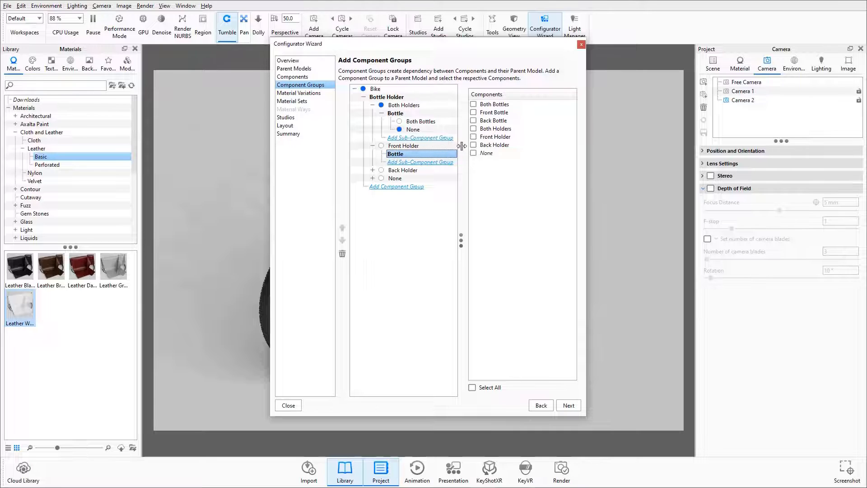
pyautogui.click(473, 112)
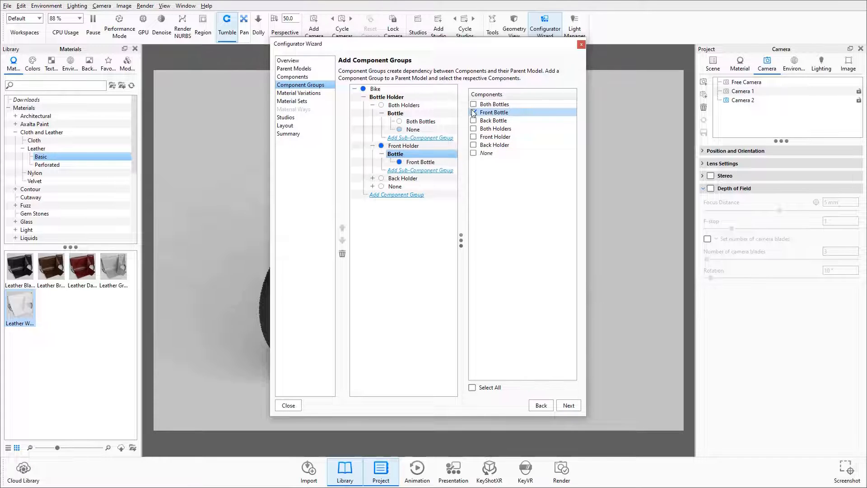
pyautogui.click(474, 153)
# Step: Add a sub-component group named Bottle under Back Holder, containing Back Bottle and None
pyautogui.click(373, 186)
pyautogui.click(401, 195)
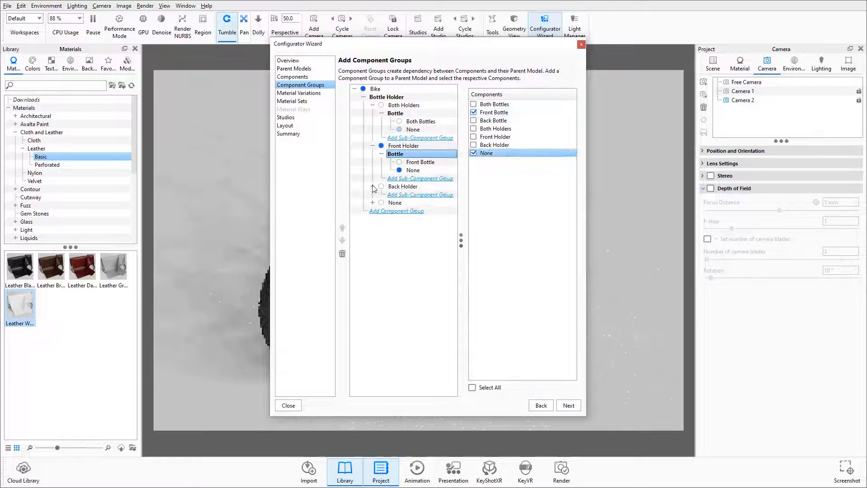
pyautogui.write('Bottle')
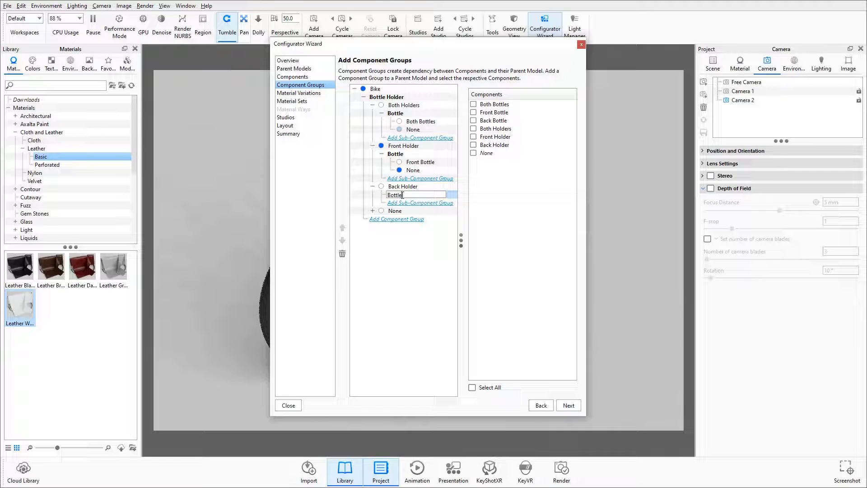
pyautogui.click(474, 121)
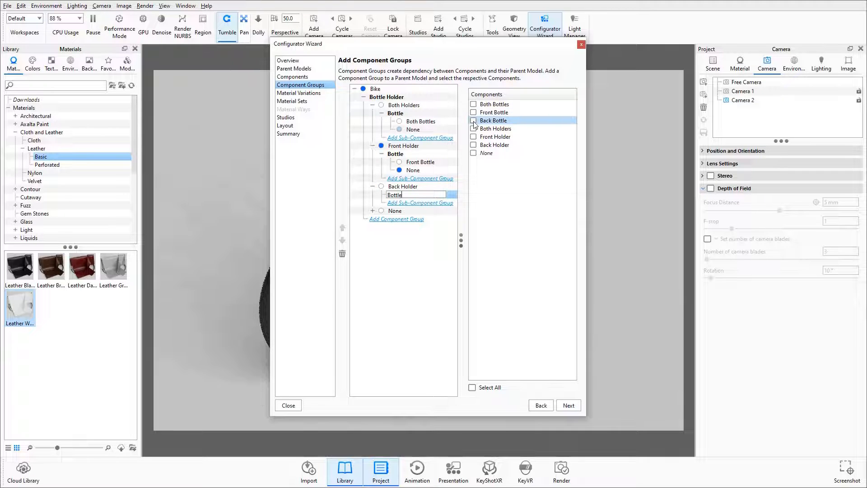
pyautogui.click(479, 154)
pyautogui.click(473, 153)
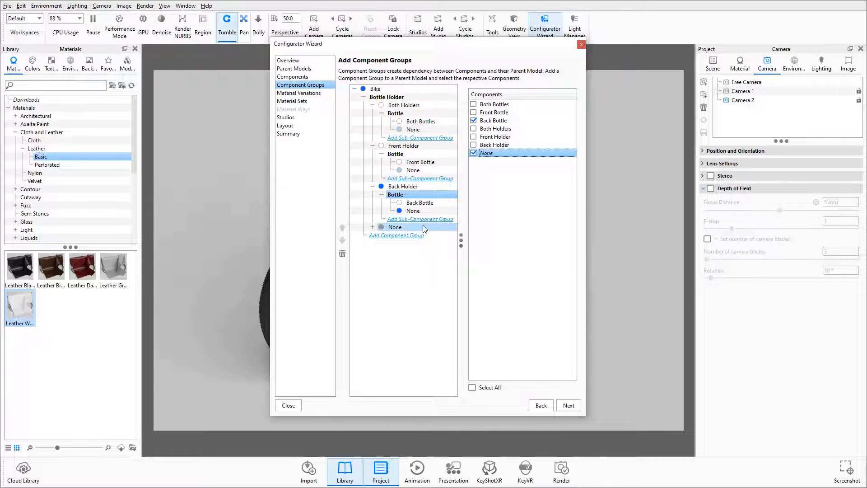
# Step: Proceed to the material variations and examine the Bottle Holders variations under Back Holder
pyautogui.click(569, 405)
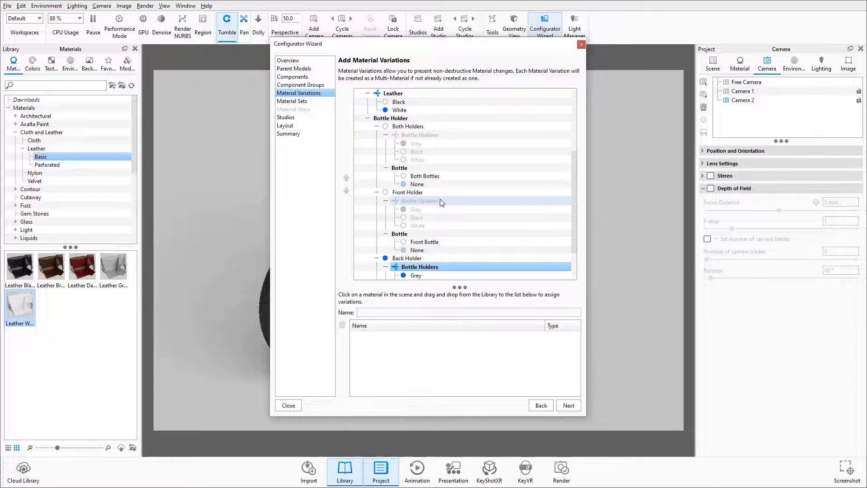
pyautogui.doubleClick(415, 267)
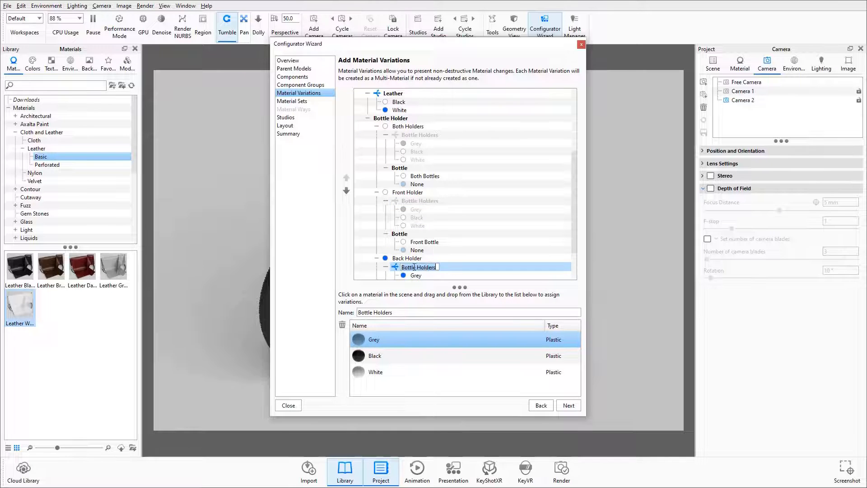
pyautogui.scroll(-2, 454, 270)
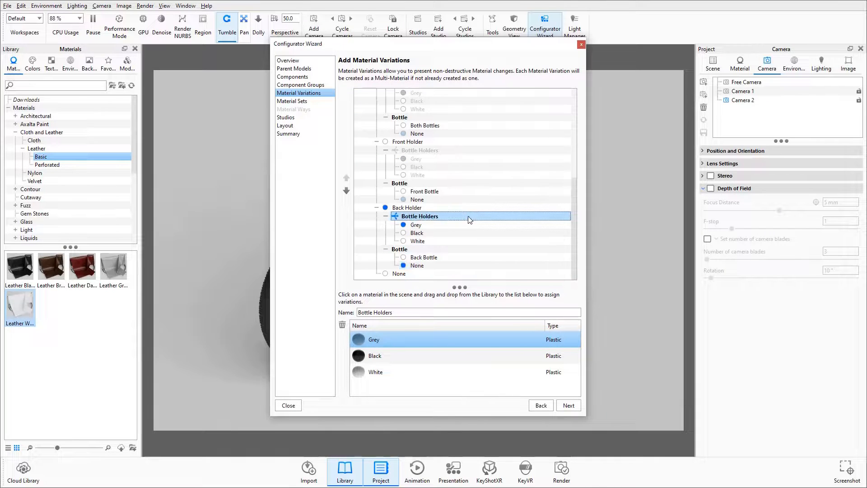
pyautogui.keyDown('ctrl'); pyautogui.click(403, 374); pyautogui.keyUp('ctrl')
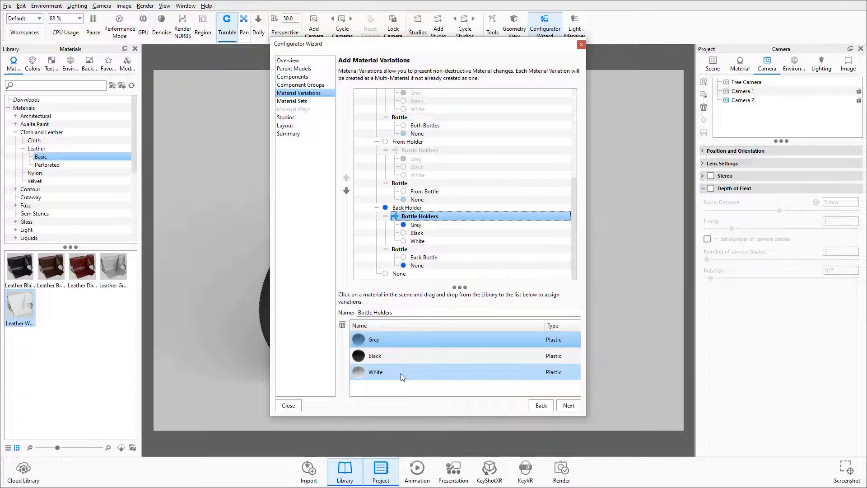
pyautogui.click(463, 347)
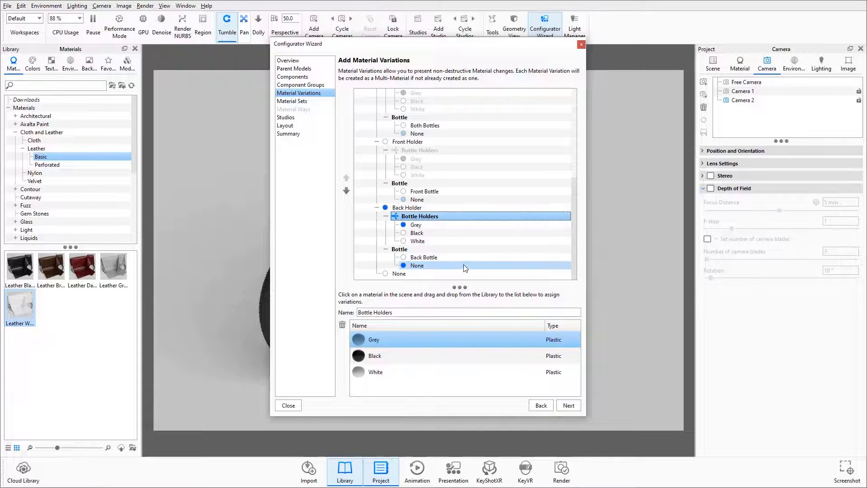
# Step: Create a material set named Bike that groups the Frame and Fork multi-materials
pyautogui.click(569, 407)
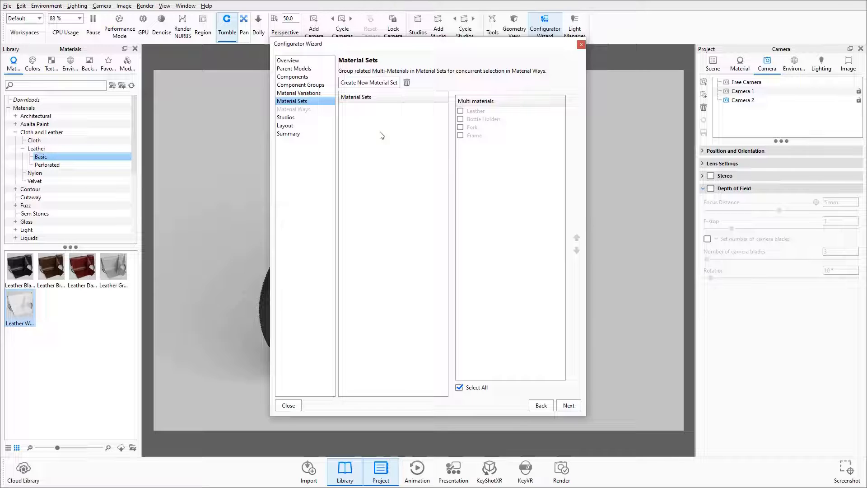
pyautogui.click(378, 83)
pyautogui.write('Bike')
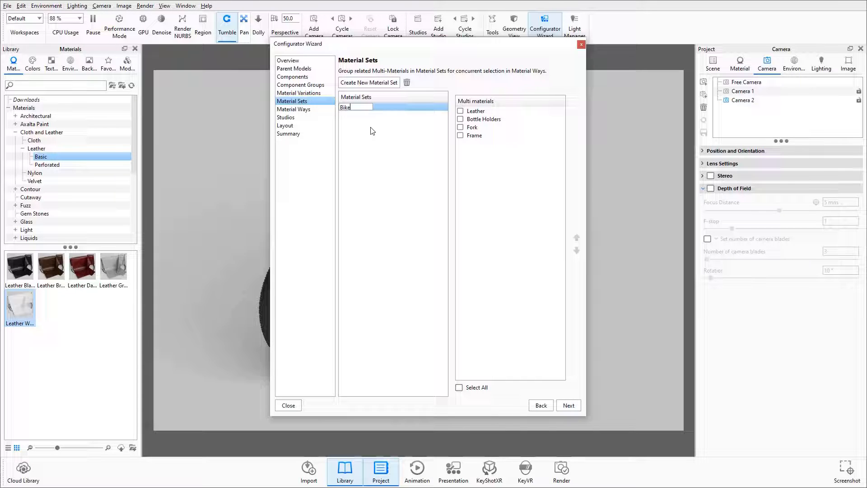
pyautogui.press('Return')
pyautogui.click(460, 135)
pyautogui.click(461, 127)
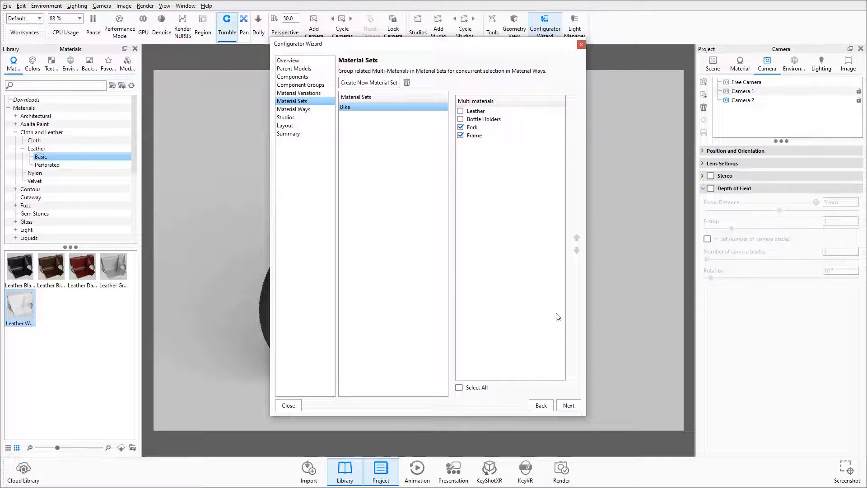
# Step: Proceed to the material ways and rename the Bike set's existing material way as Purple
pyautogui.click(574, 406)
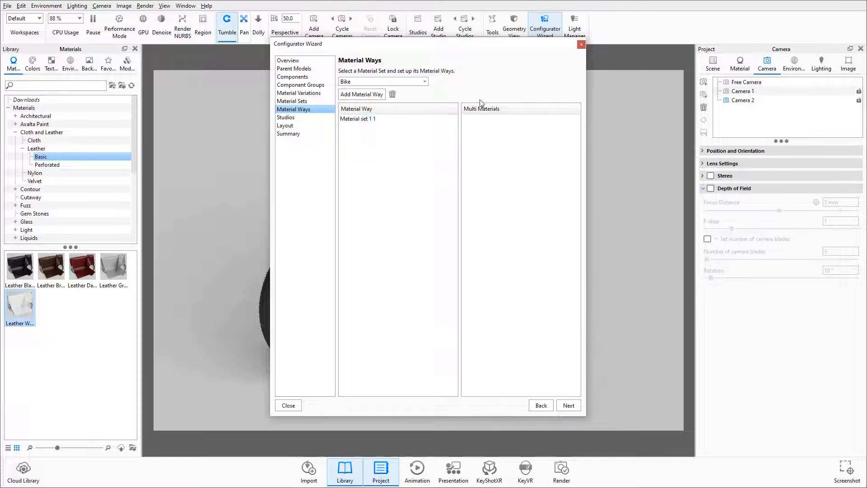
pyautogui.click(377, 119)
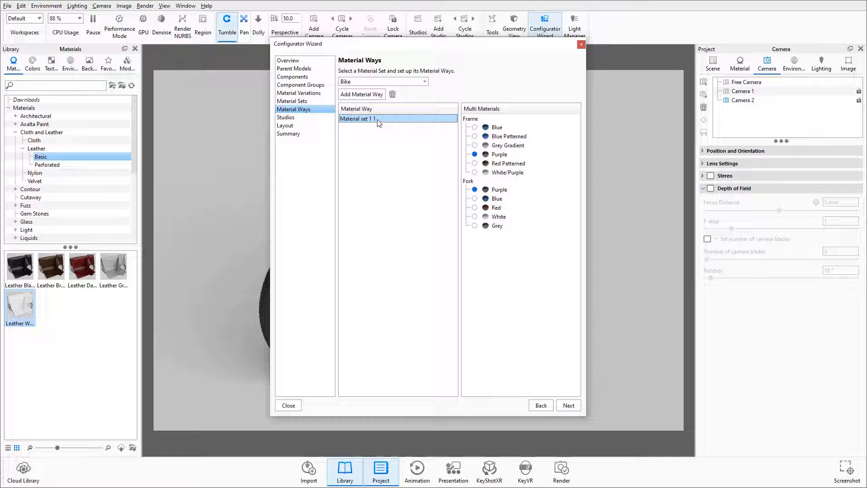
pyautogui.doubleClick(378, 120)
pyautogui.write('Purple')
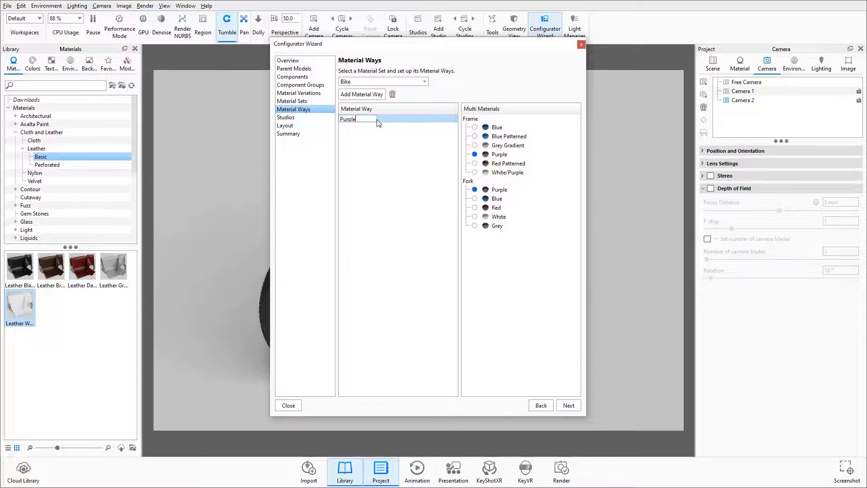
pyautogui.press('Return')
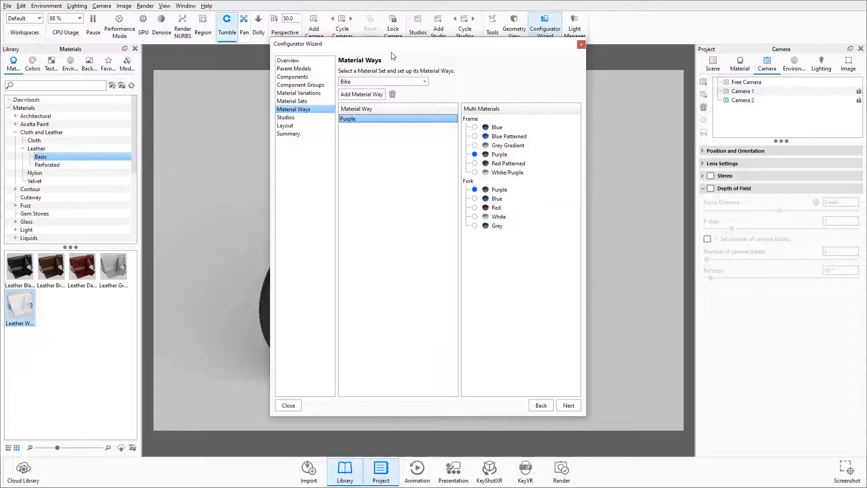
# Step: Add a material way named Blue that uses the Blue frame and the Blue fork
pyautogui.click(369, 94)
pyautogui.write('Bl')
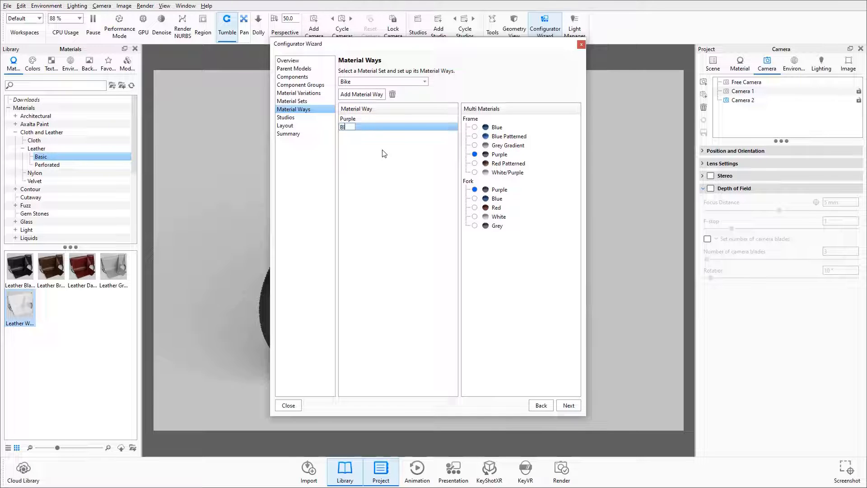
pyautogui.write('ue')
pyautogui.press('Return')
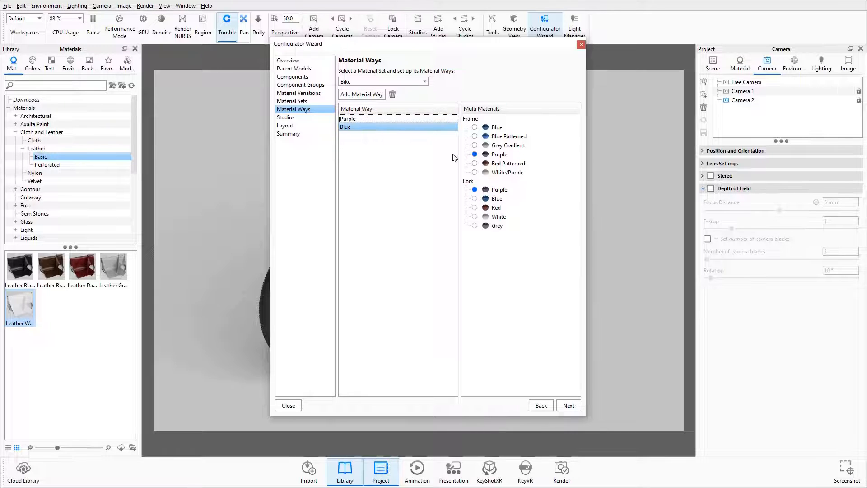
pyautogui.click(475, 128)
pyautogui.click(474, 198)
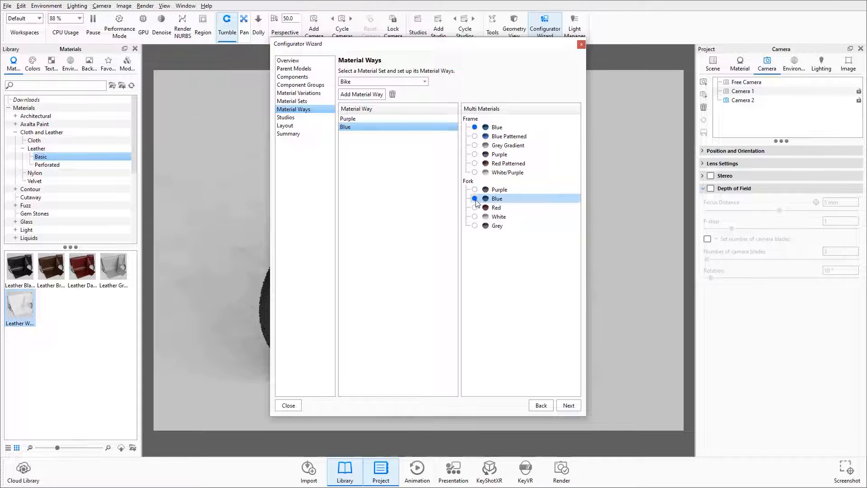
# Step: Add a material way named Blue Patterned and assign it the Blue Patterned frame material
pyautogui.click(363, 95)
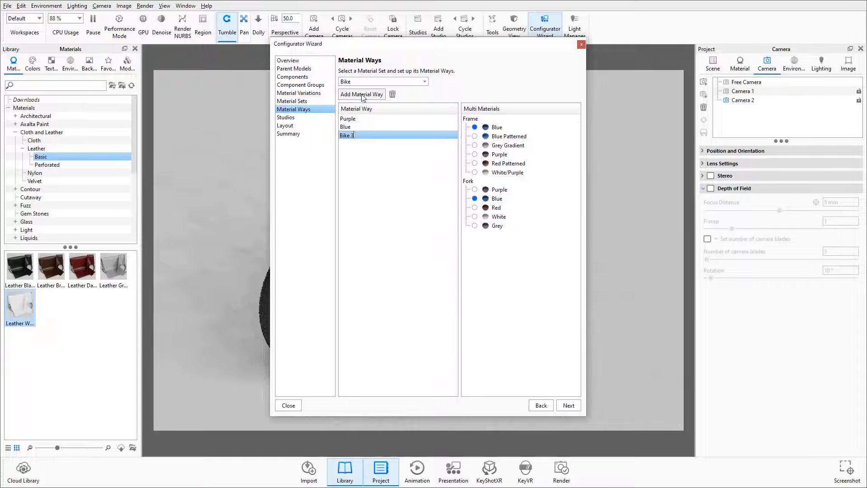
pyautogui.write('Blue Patterned')
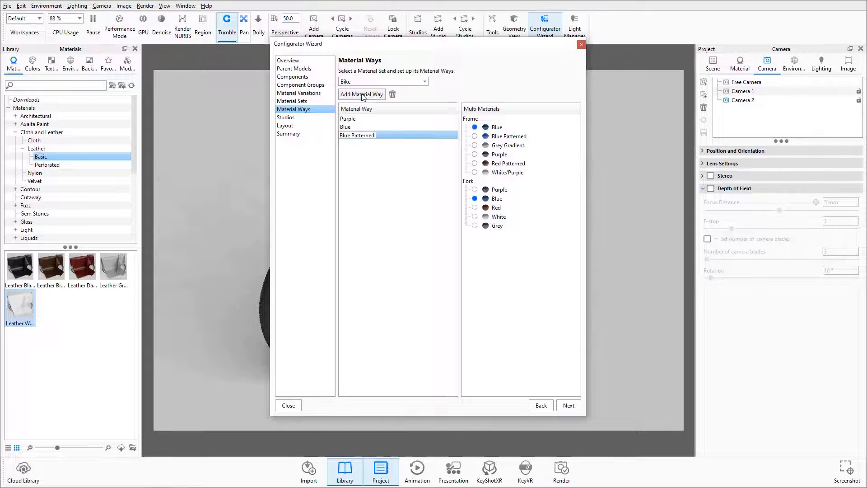
pyautogui.press('Return')
pyautogui.click(475, 136)
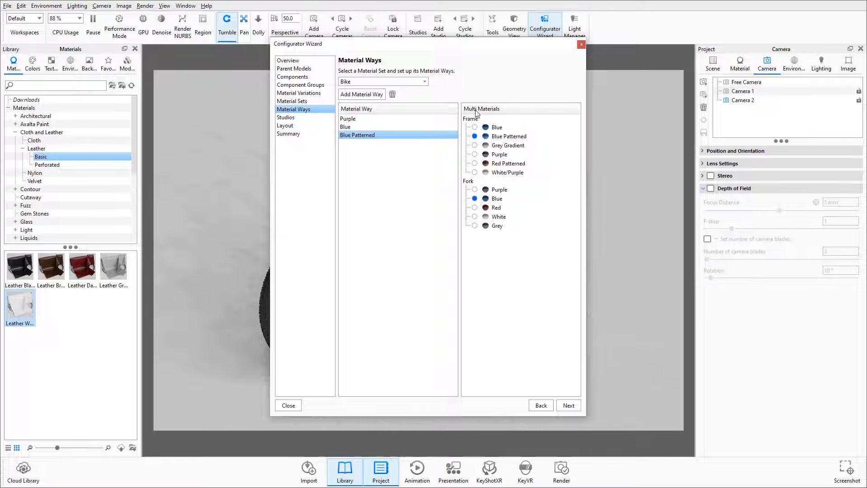
# Step: Add a material way named Red Patterned that uses the Red Patterned frame and the Red fork
pyautogui.moveTo(432, 48); pyautogui.dragTo(658, 54)
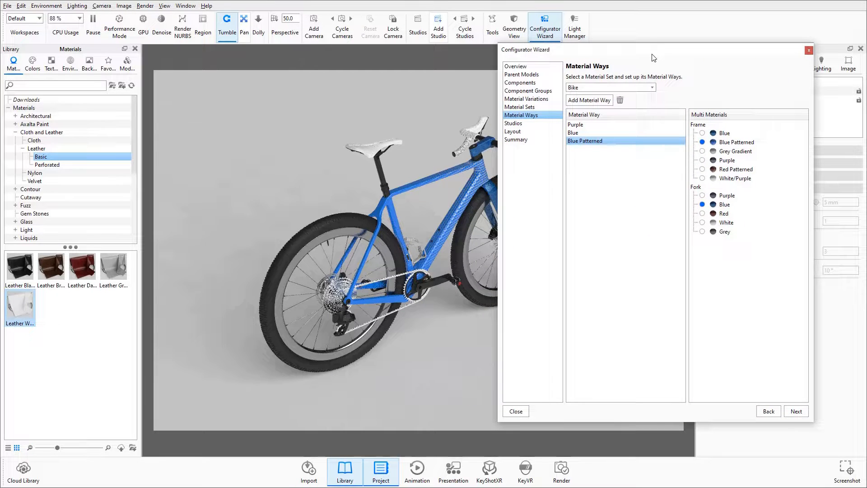
pyautogui.click(590, 100)
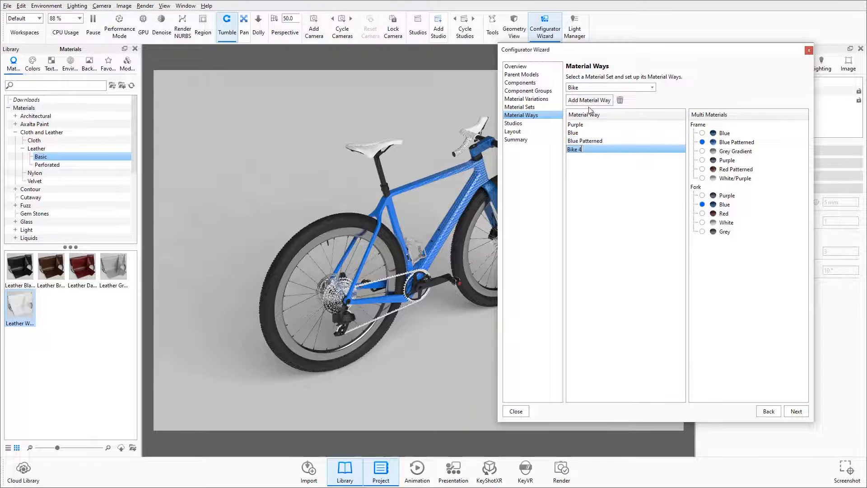
pyautogui.write('Red Patterned')
pyautogui.click(703, 169)
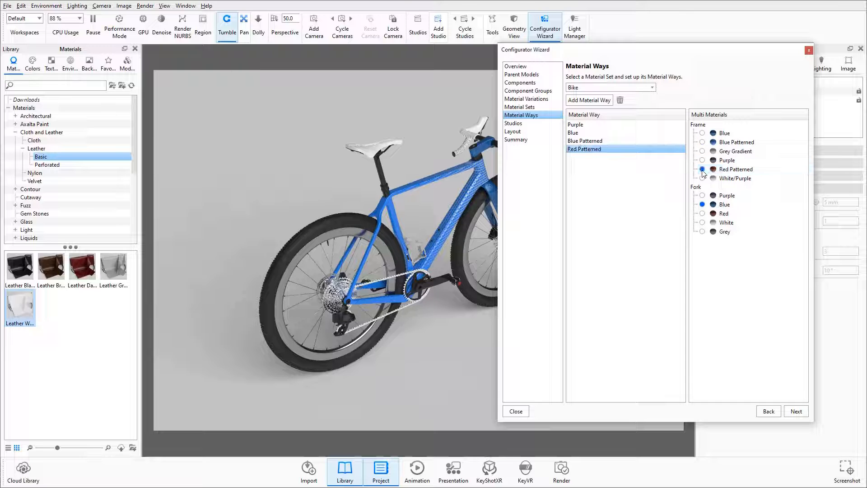
pyautogui.click(702, 213)
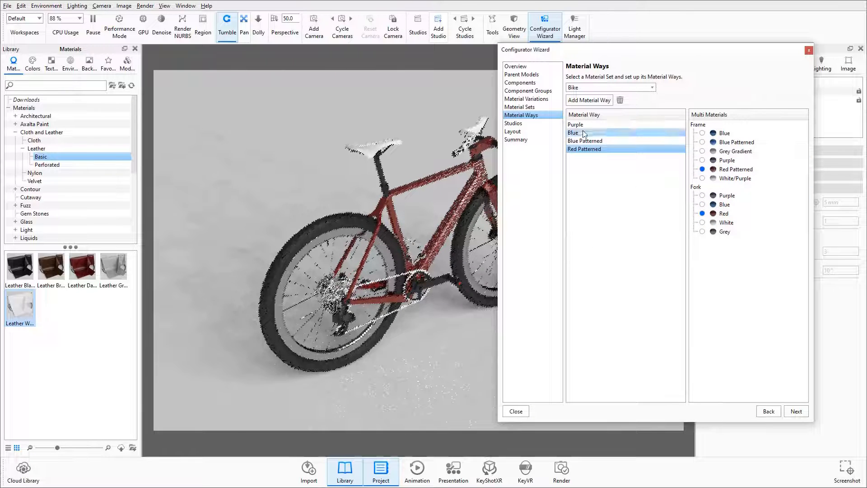
# Step: Add a material way named Grey Gradient that uses the Grey Gradient frame and the Grey fork
pyautogui.click(590, 99)
pyautogui.write('Grey')
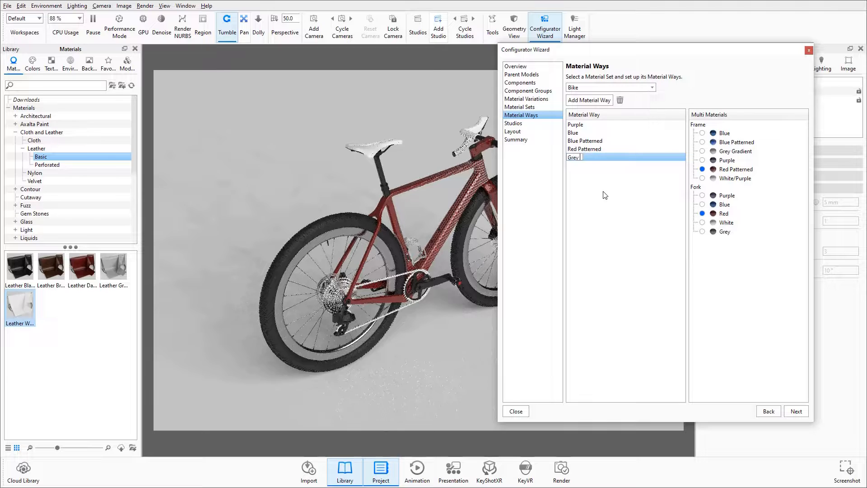
pyautogui.write(' Gradient')
pyautogui.click(703, 231)
pyautogui.click(703, 150)
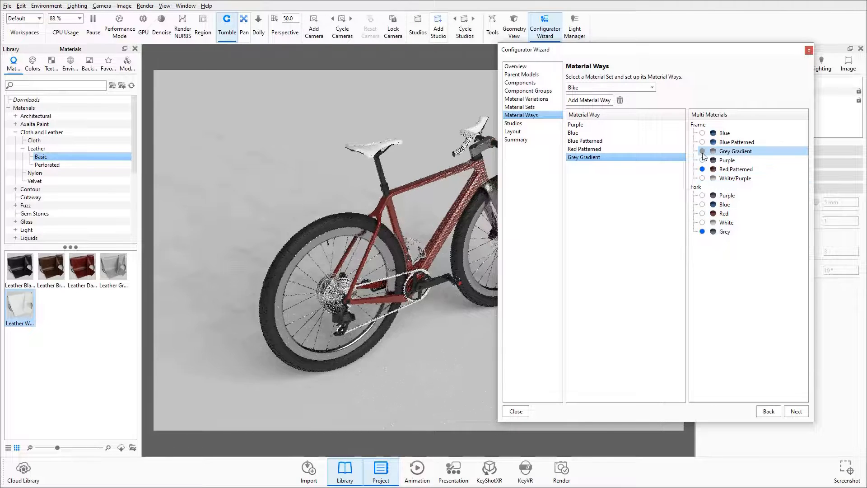
# Step: Add a material way named White Gradient that uses the White/Purple frame and the Purple fork
pyautogui.click(588, 102)
pyautogui.write('White')
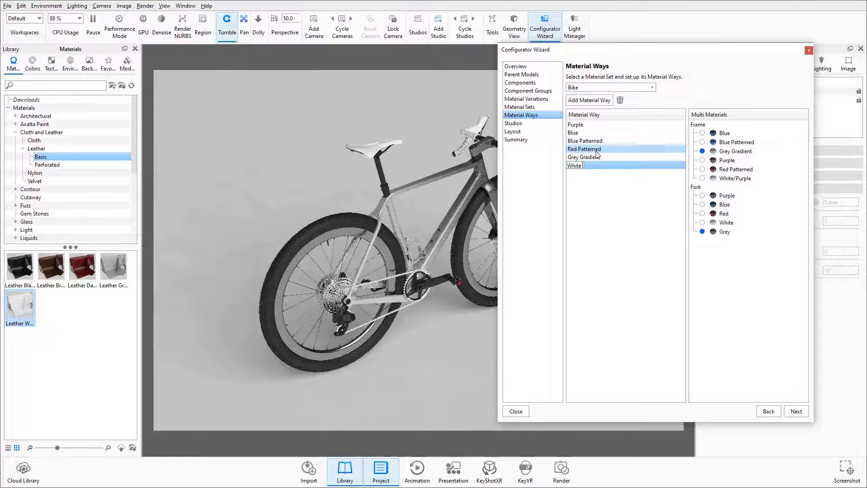
pyautogui.write(' Gradient')
pyautogui.press('Return')
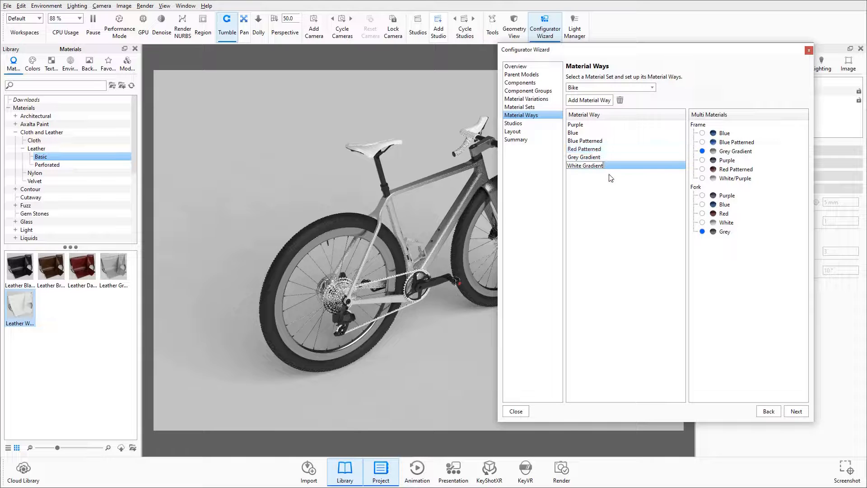
pyautogui.click(703, 196)
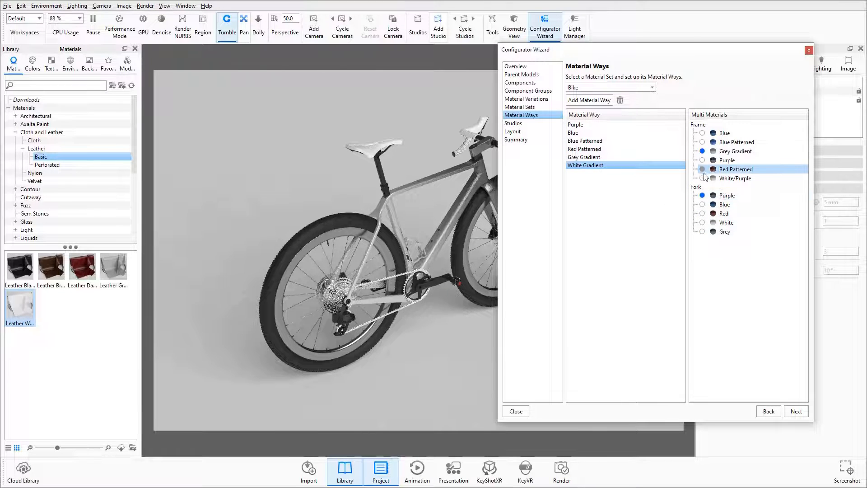
pyautogui.click(703, 179)
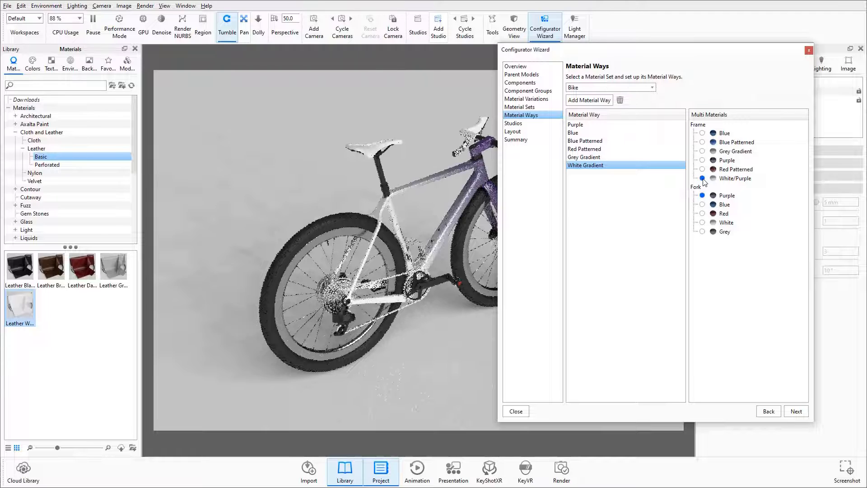
# Step: Proceed to the studios and include Studio 1, Studio 2 and Studio 3 in the configurator
pyautogui.moveTo(655, 52); pyautogui.dragTo(398, 34)
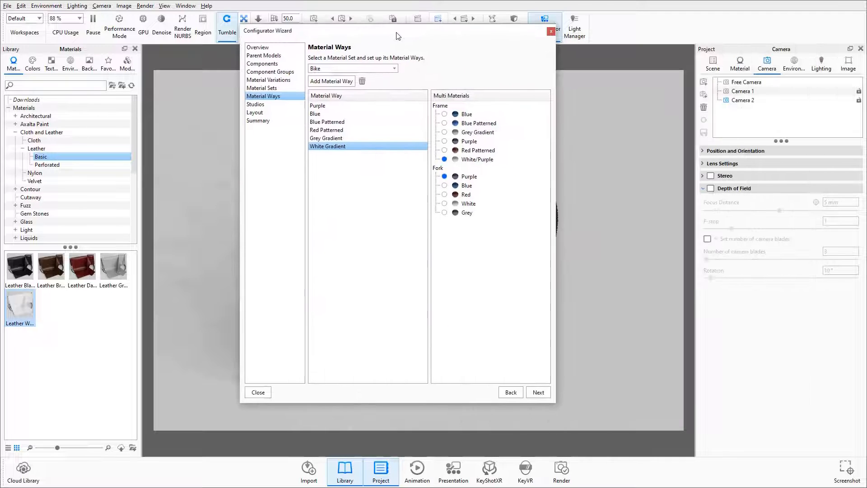
pyautogui.click(537, 393)
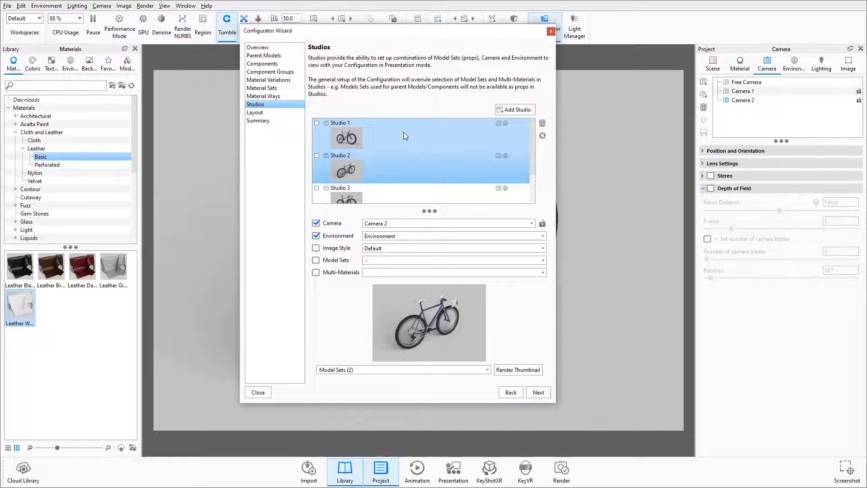
pyautogui.click(317, 123)
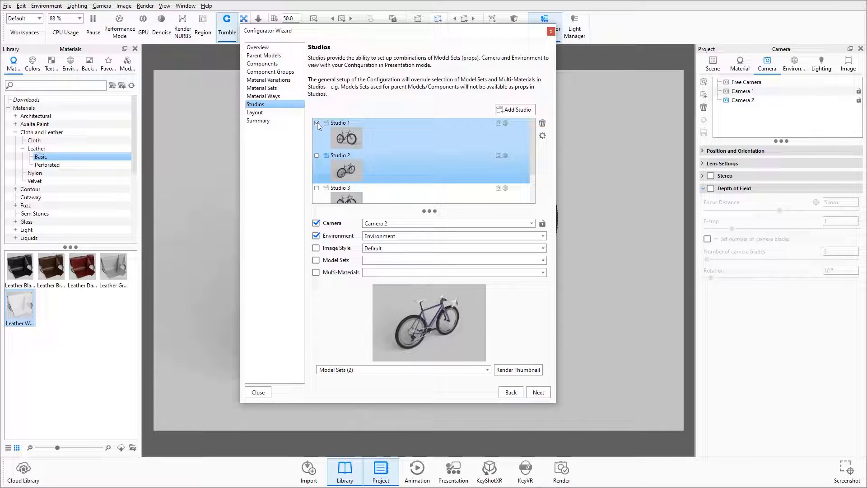
pyautogui.click(317, 156)
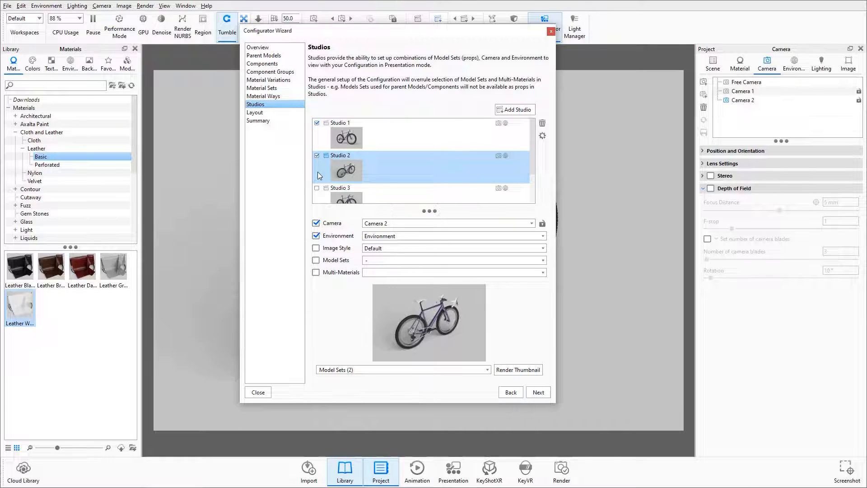
pyautogui.click(317, 188)
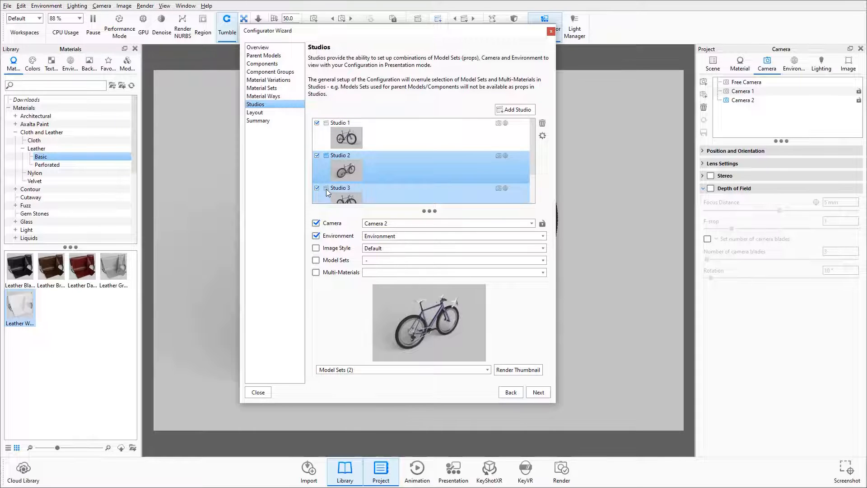
# Step: Proceed to the layout, set its style to Panels with Vertical Flow, and preview it in presentation mode
pyautogui.click(539, 392)
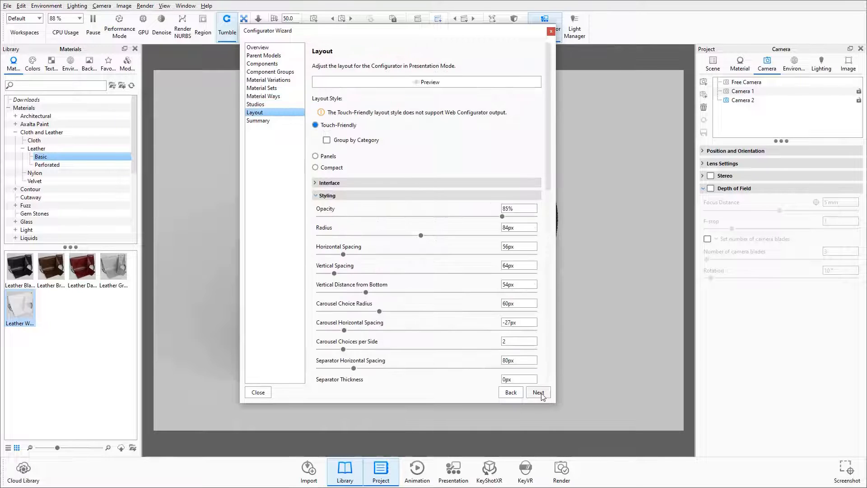
pyautogui.click(316, 197)
pyautogui.click(316, 207)
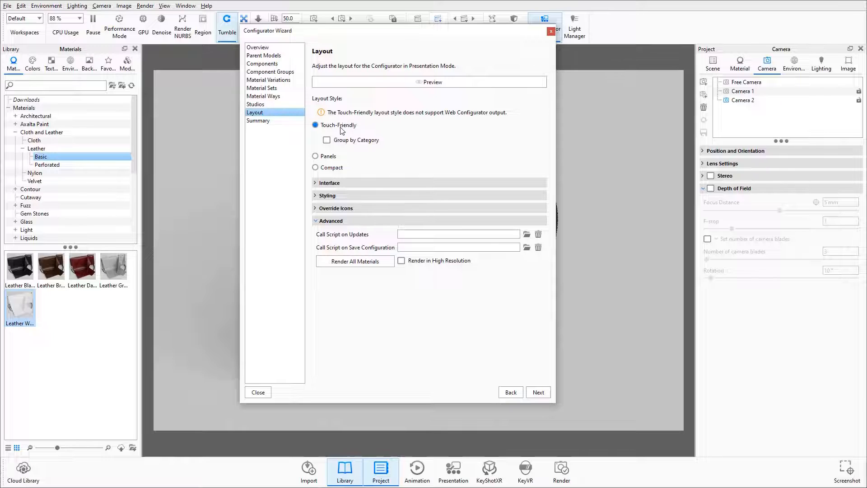
pyautogui.click(331, 158)
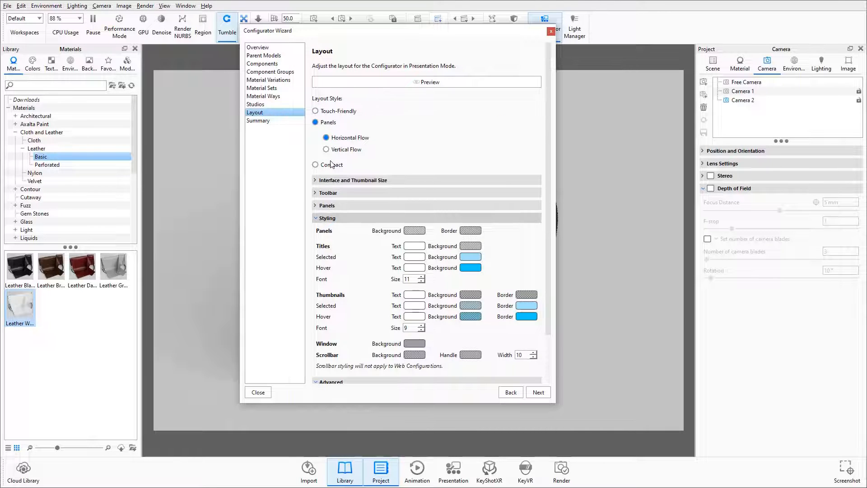
pyautogui.click(319, 219)
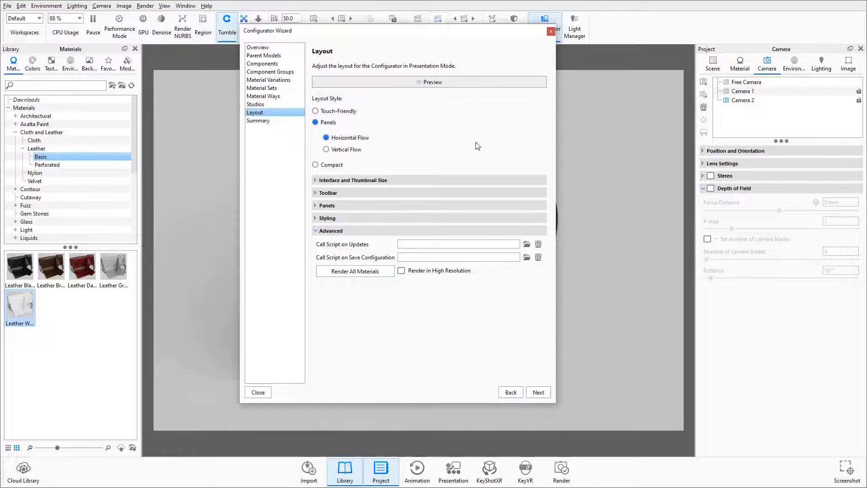
pyautogui.click(424, 82)
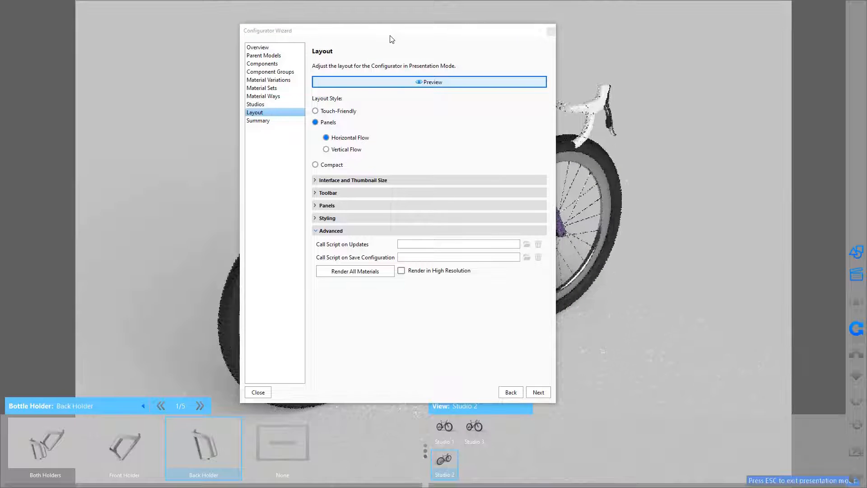
pyautogui.moveTo(391, 39); pyautogui.dragTo(196, 18)
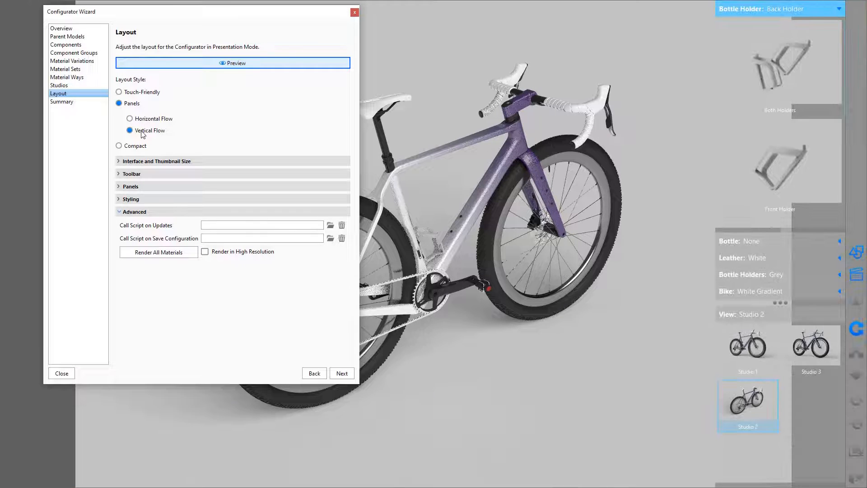
# Step: Set the layout's user interface size to 10% and its model thumbnails to 2 columns
pyautogui.click(198, 162)
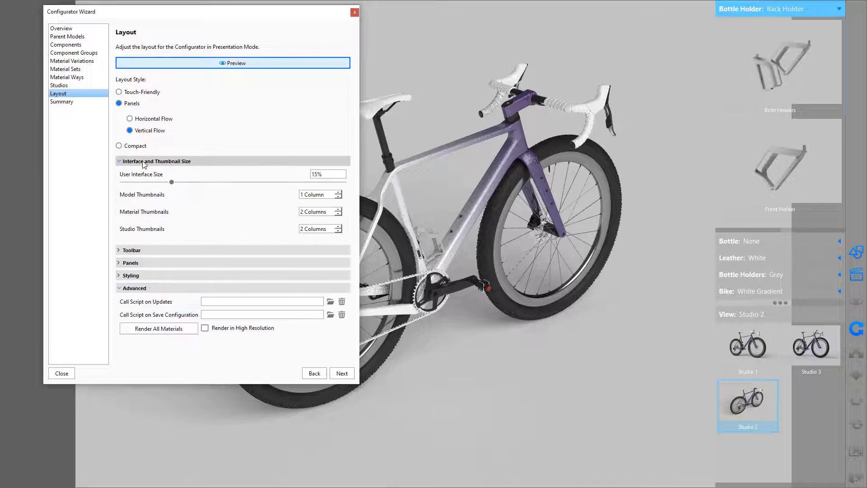
pyautogui.moveTo(330, 174); pyautogui.dragTo(272, 164)
pyautogui.write('10')
pyautogui.press('Return')
pyautogui.click(339, 193)
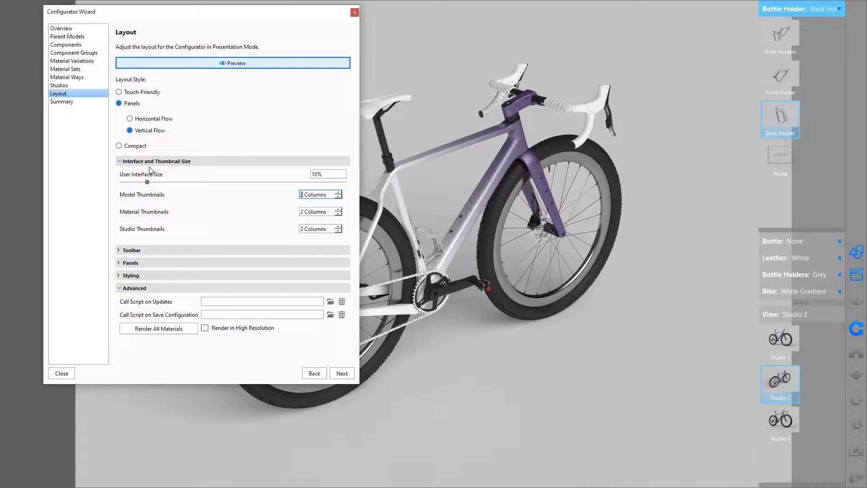
pyautogui.click(121, 162)
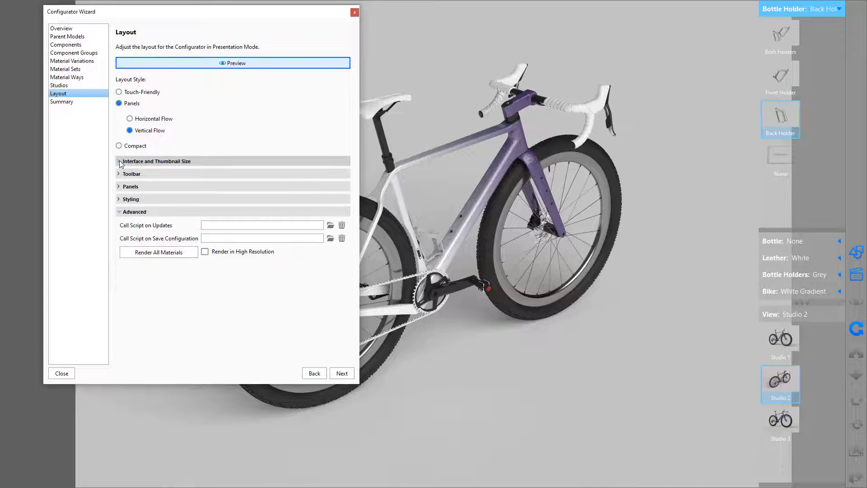
# Step: Change the background colour of selected titles in the layout styling to the red swatch E34040
pyautogui.click(124, 199)
pyautogui.click(270, 239)
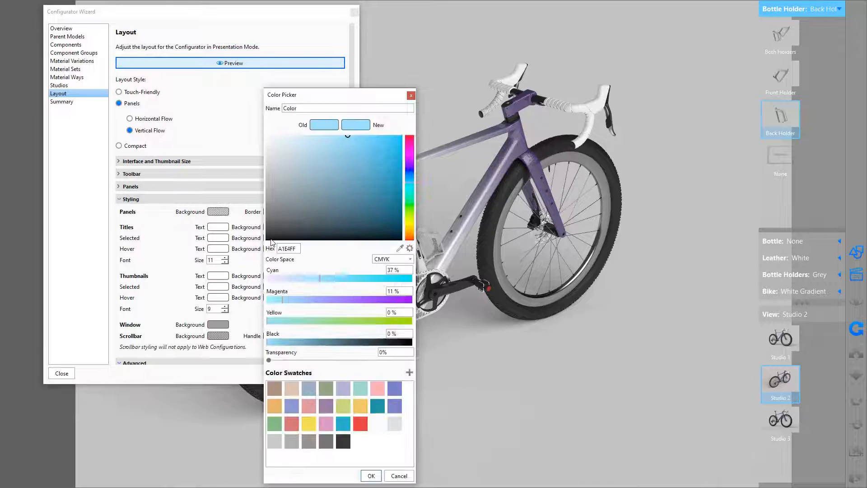
pyautogui.click(361, 426)
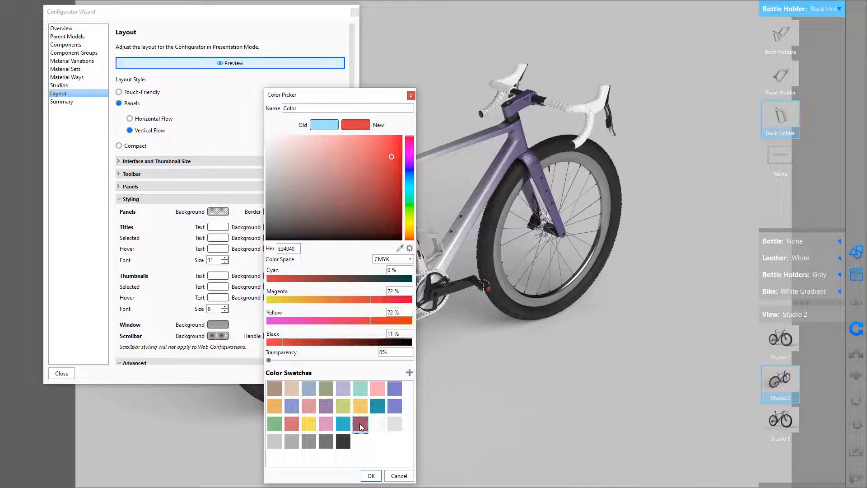
pyautogui.click(371, 477)
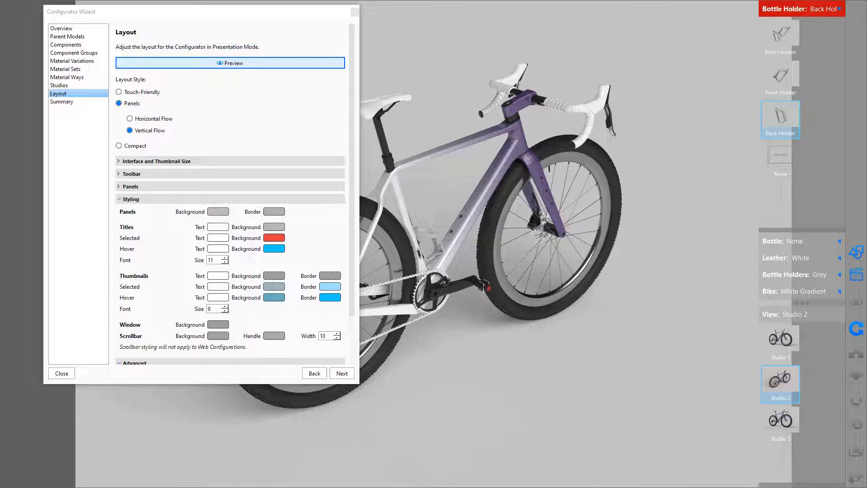
# Step: Leave the layout preview and proceed to the configurator summary
pyautogui.click(201, 66)
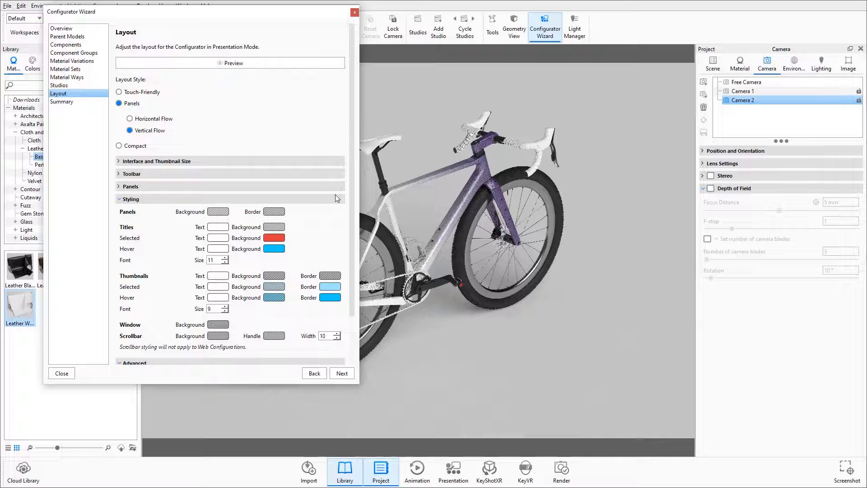
pyautogui.click(346, 375)
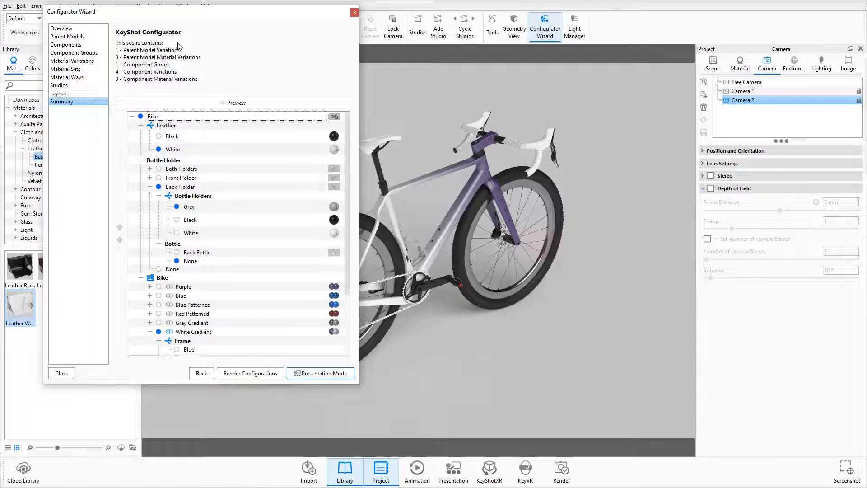
pyautogui.moveTo(203, 17); pyautogui.dragTo(375, 39)
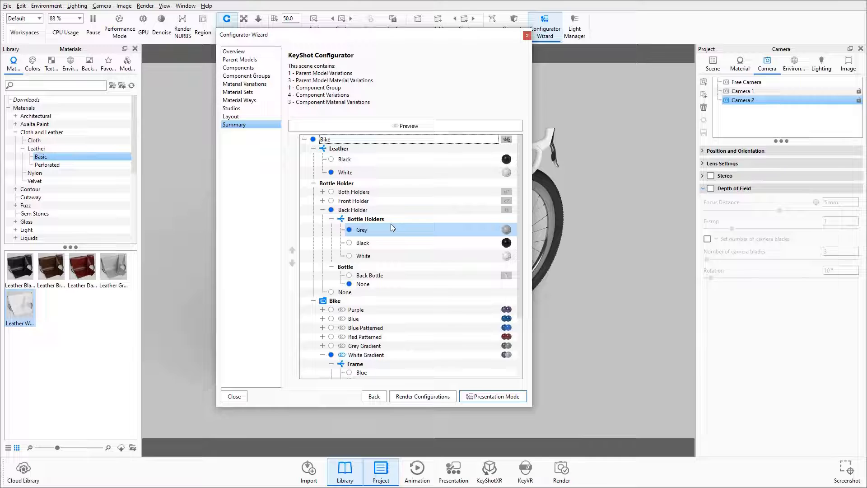
# Step: Review the configurator render settings for Images and Web Configurator output and the render options, and close them without rendering
pyautogui.click(423, 397)
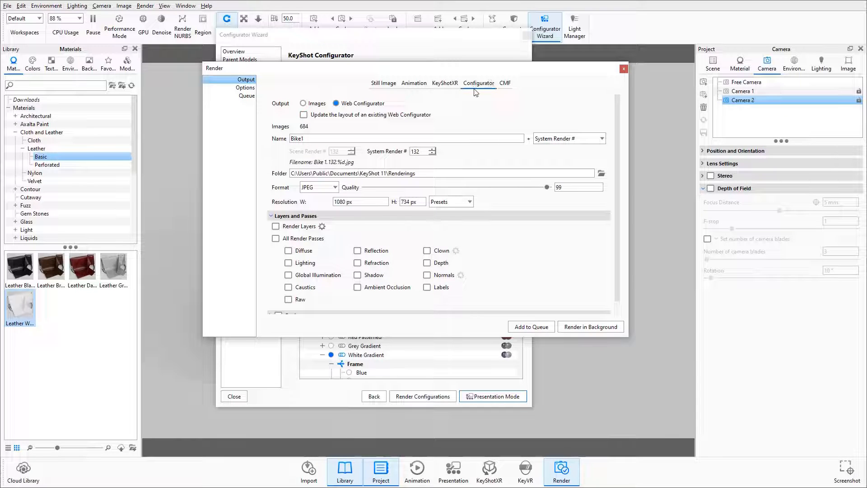
pyautogui.click(303, 104)
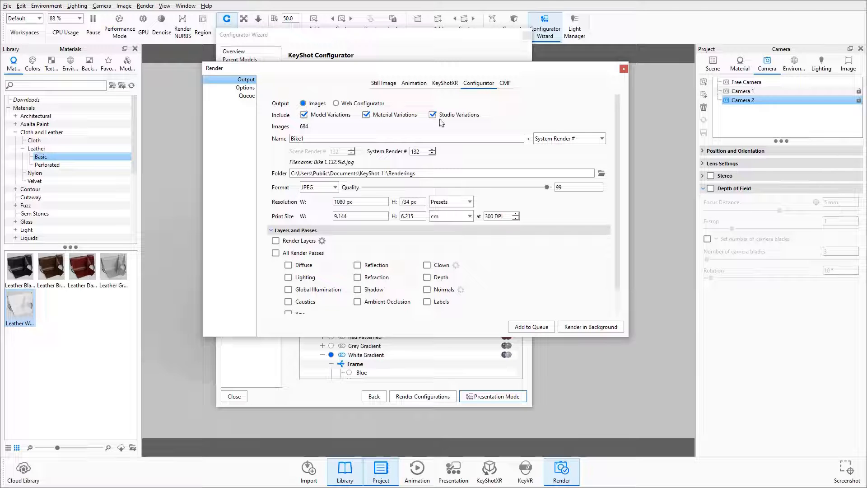
pyautogui.click(338, 105)
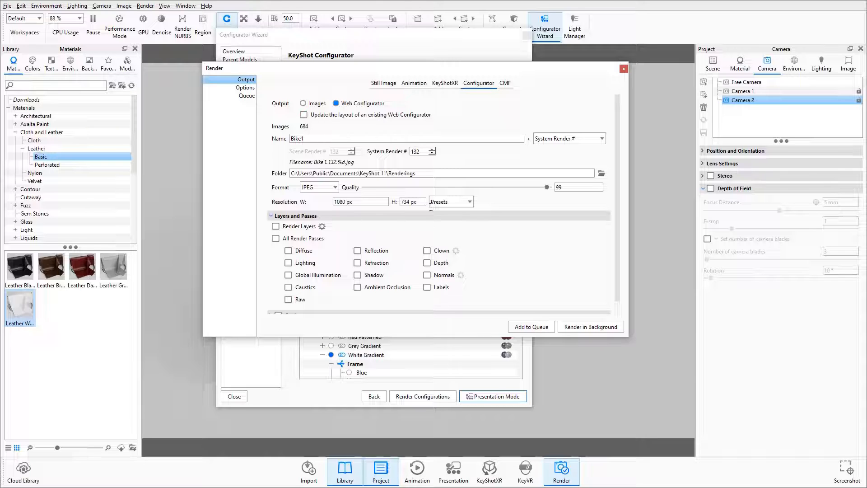
pyautogui.click(245, 88)
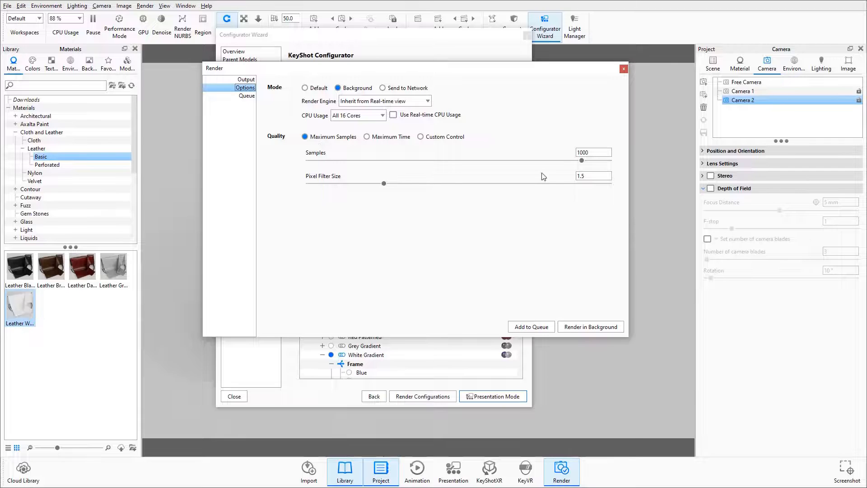
pyautogui.click(240, 80)
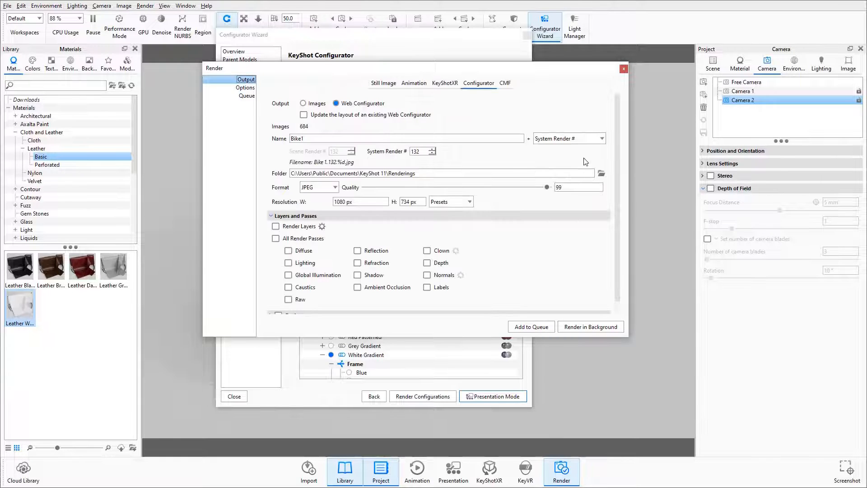
pyautogui.click(624, 69)
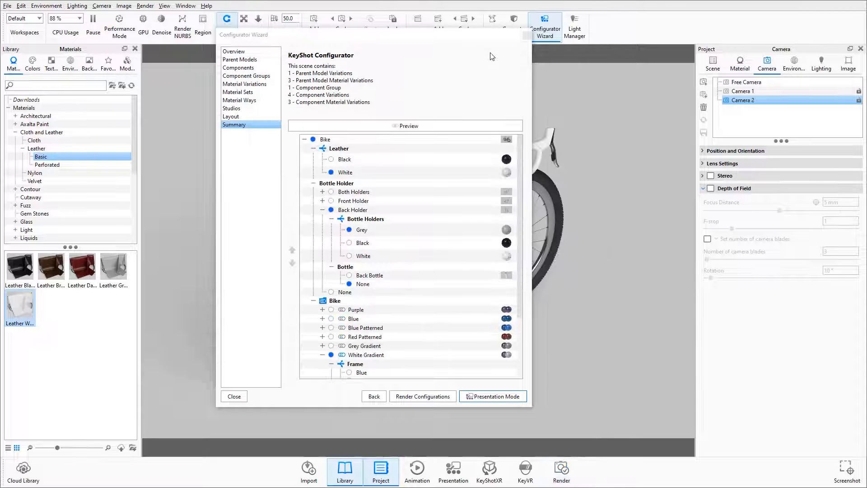
# Step: Close the configurator wizard, check the file export and web upload options, and pause the real-time render
pyautogui.click(527, 35)
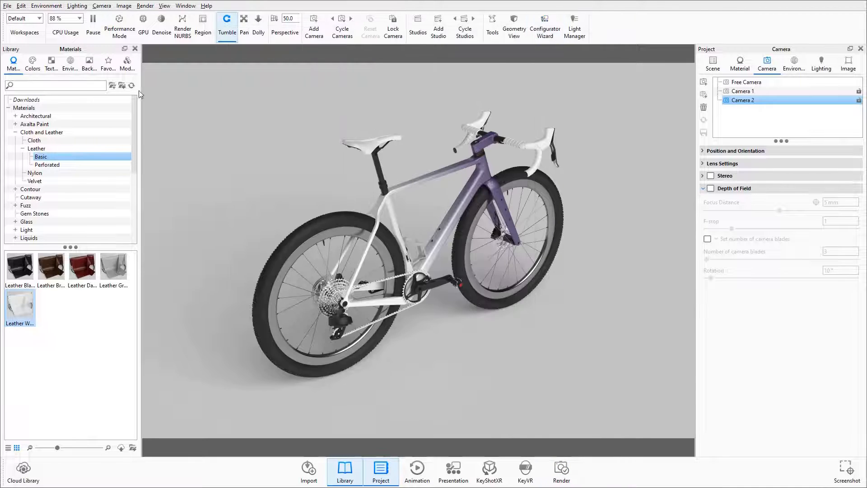
pyautogui.click(7, 6)
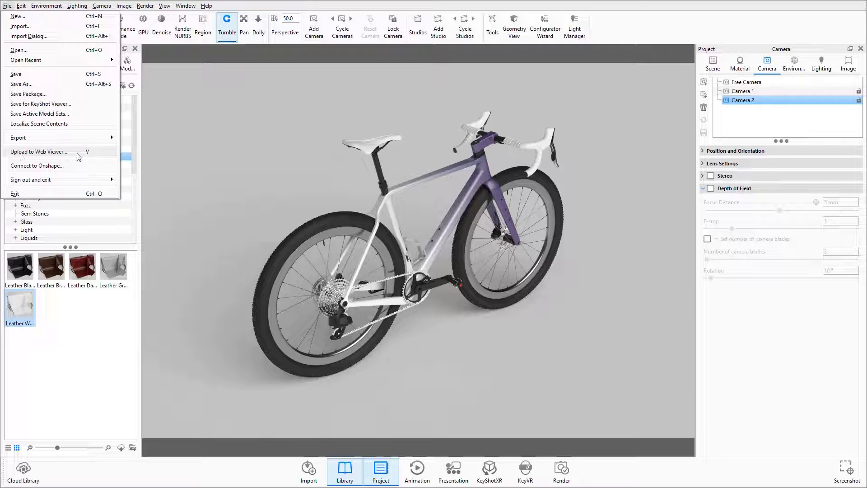
pyautogui.click(211, 139)
pyautogui.click(92, 26)
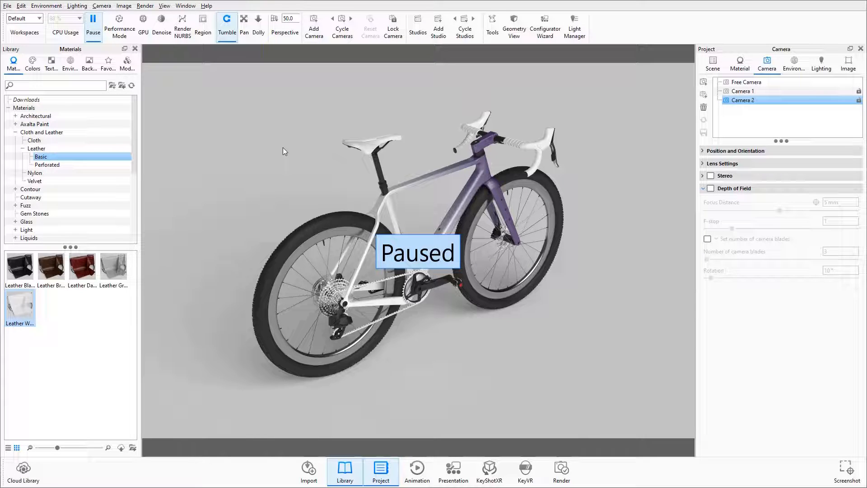
# Step: Switch to KeyShot Viewer with Bike.ksp, maximize its window and enter presentation mode
pyautogui.hotkey('alt', 'Tab')
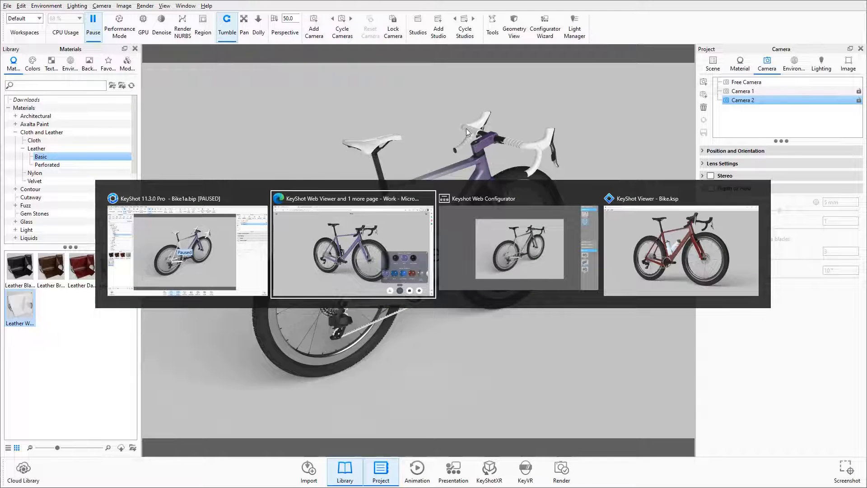
pyautogui.click(662, 239)
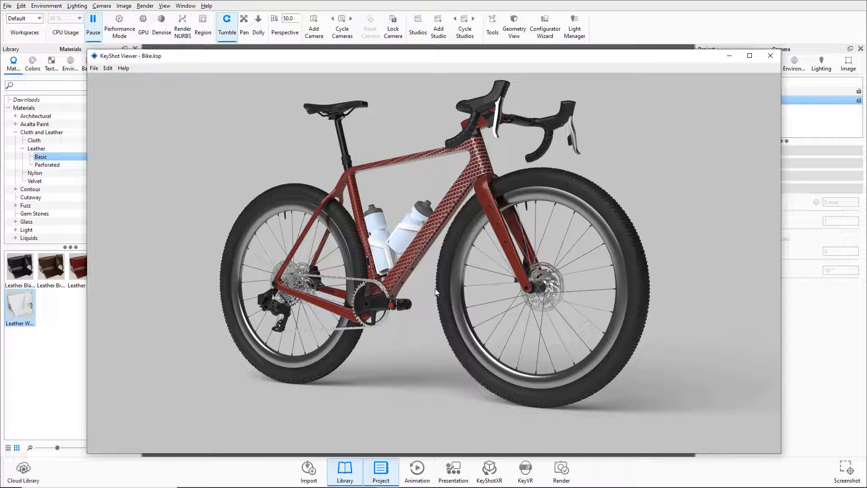
pyautogui.click(750, 56)
pyautogui.hotkey('shift', 'f')
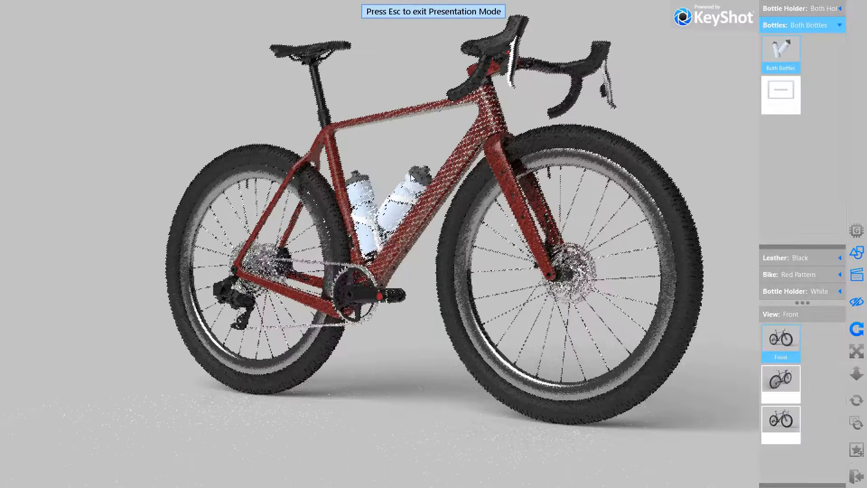
# Step: Choose the Front Holder as the bottle holder and set the leather to White in the presentation
pyautogui.click(796, 12)
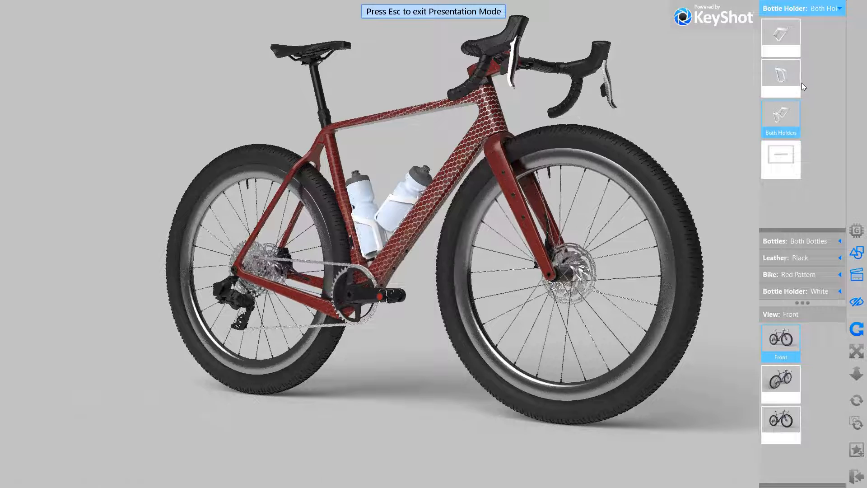
pyautogui.click(782, 47)
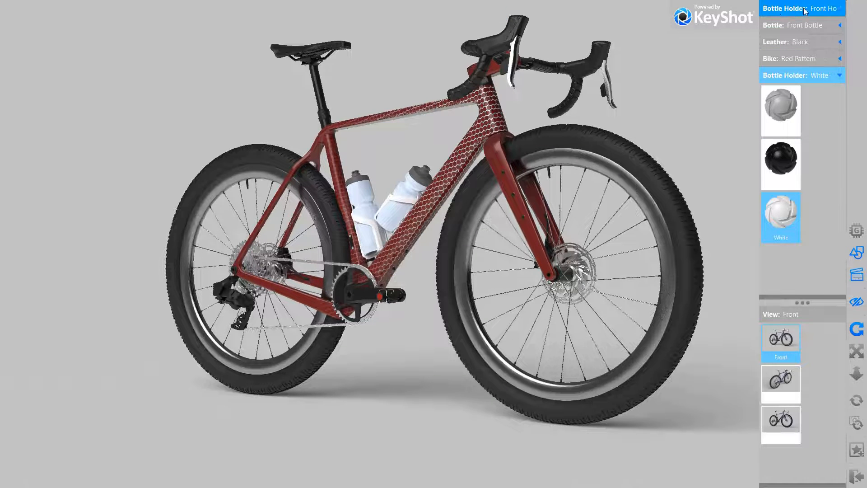
pyautogui.click(806, 30)
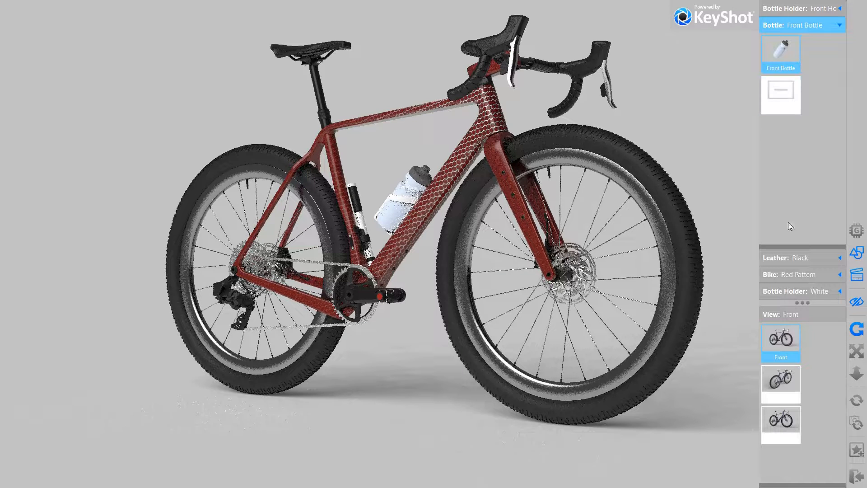
pyautogui.click(783, 263)
pyautogui.click(780, 128)
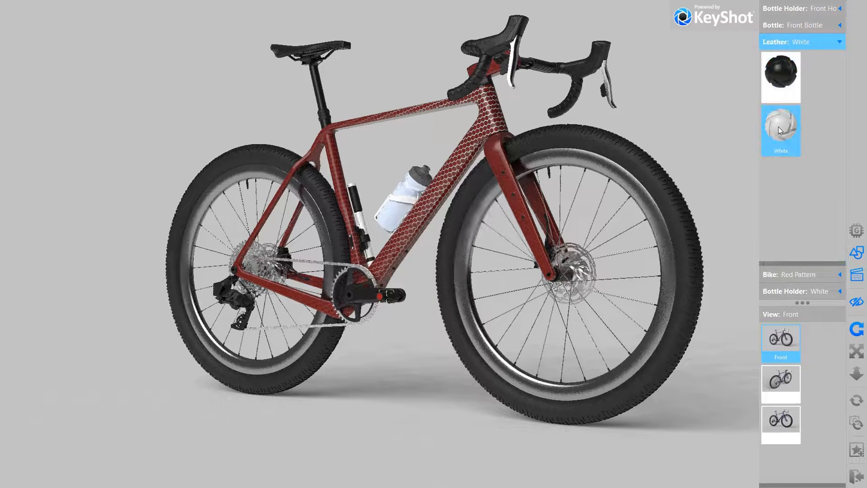
# Step: Try the Blue Pattern material way on the bike and replace it with Grey Gradient
pyautogui.click(795, 276)
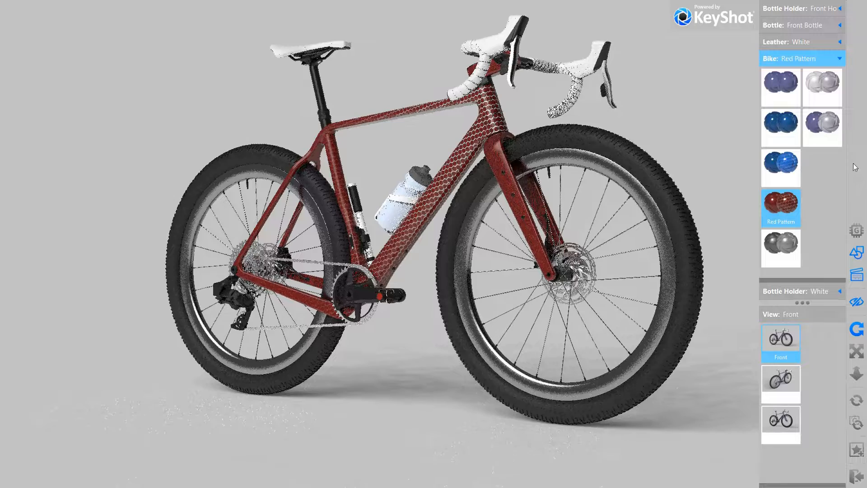
pyautogui.click(784, 168)
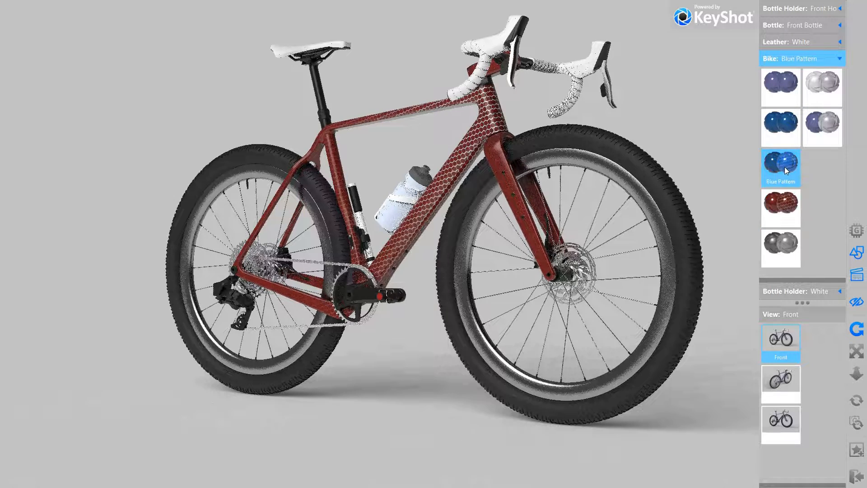
pyautogui.click(790, 245)
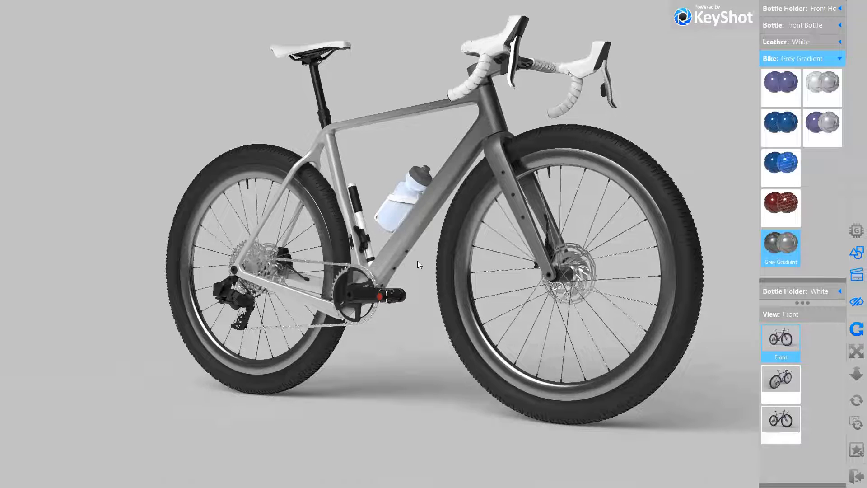
# Step: Orbit the bike to inspect it from a higher front angle and exit presentation mode
pyautogui.moveTo(417, 261); pyautogui.dragTo(567, 268)
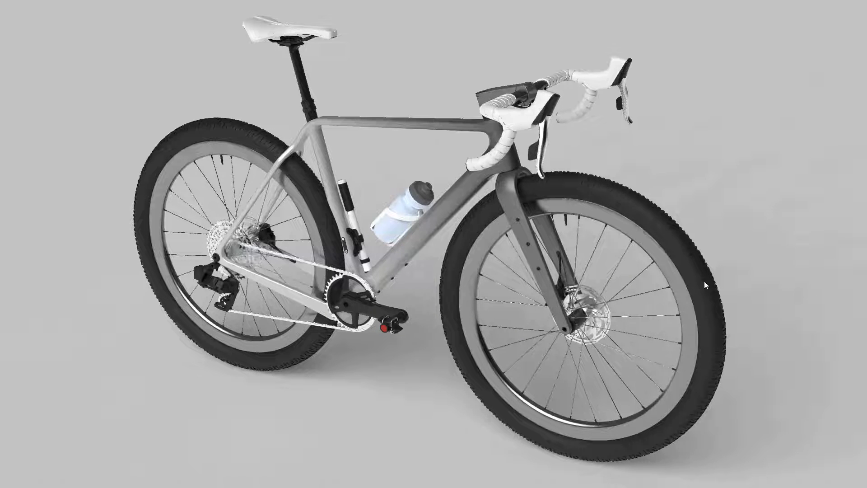
pyautogui.moveTo(850, 435)
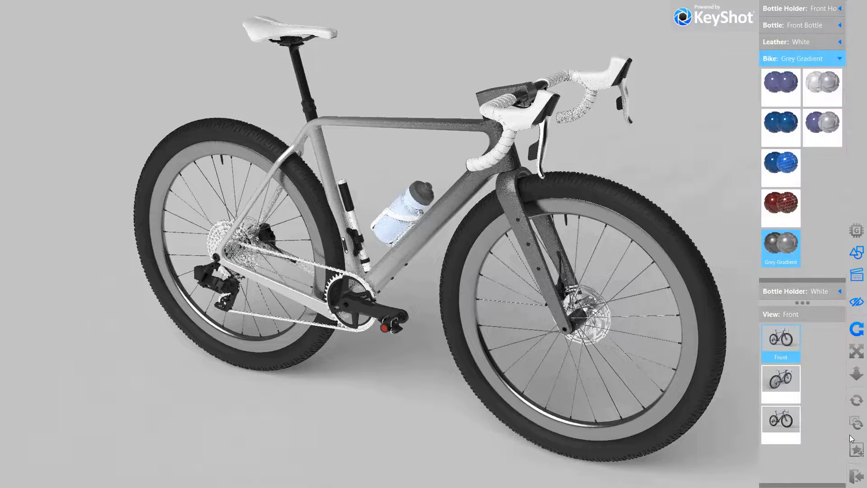
pyautogui.click(856, 476)
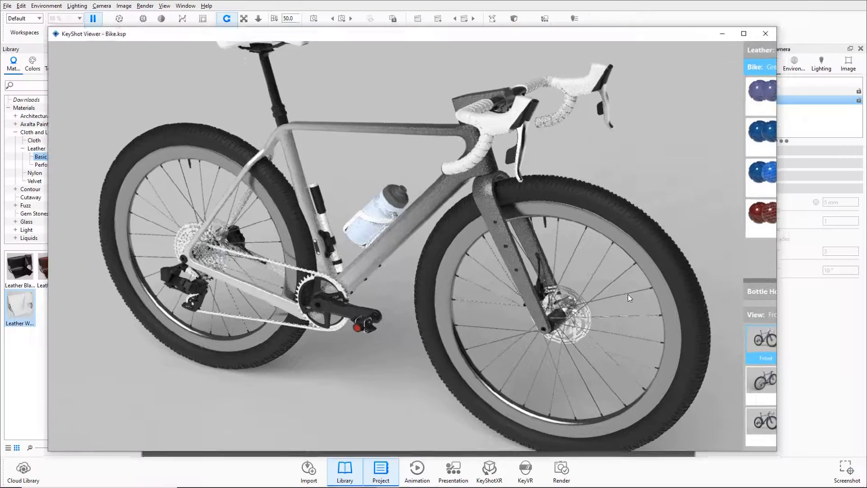
# Step: Switch to the KeyShot Web Viewer in Microsoft Edge, fit Both Holders on the bike and apply the Red Pattern material
pyautogui.hotkey('alt', 'Tab')
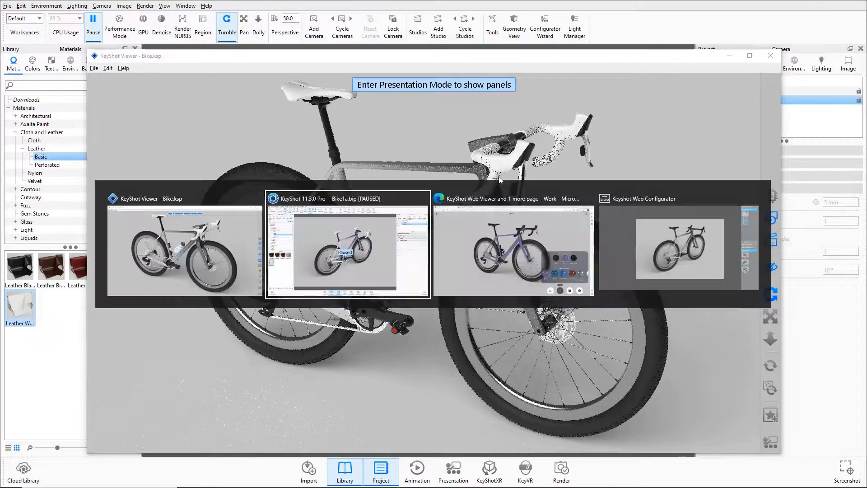
pyautogui.click(456, 232)
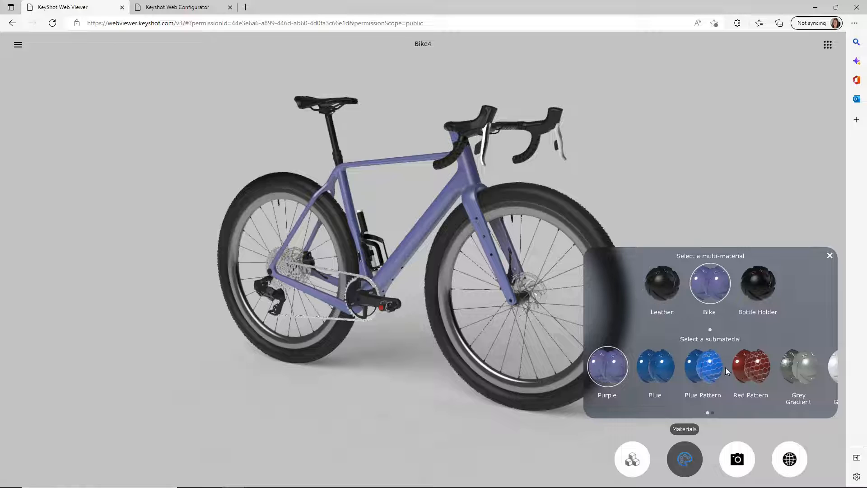
pyautogui.click(632, 458)
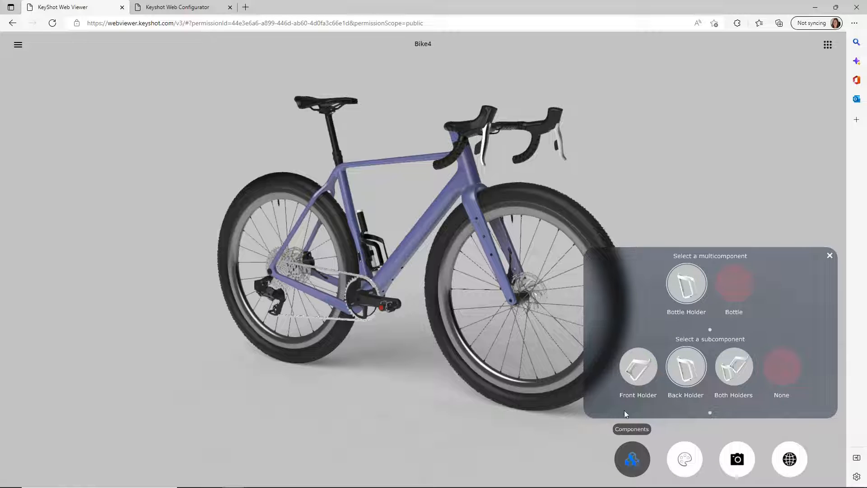
pyautogui.click(730, 373)
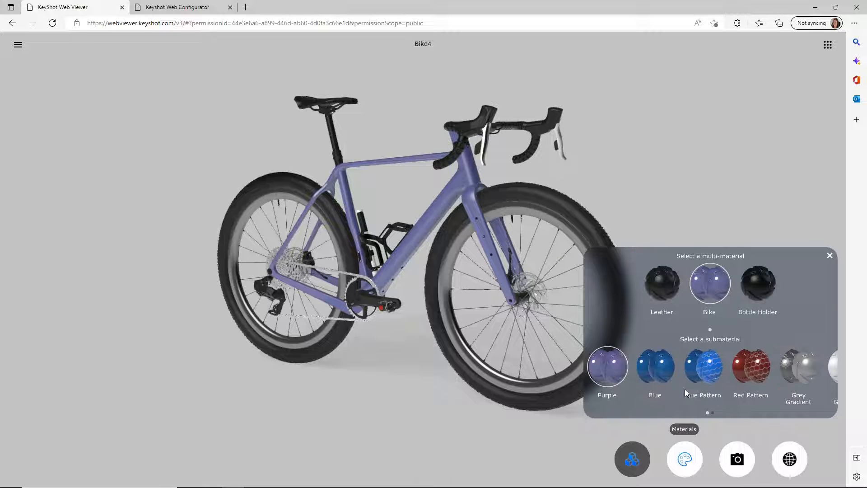
pyautogui.click(752, 372)
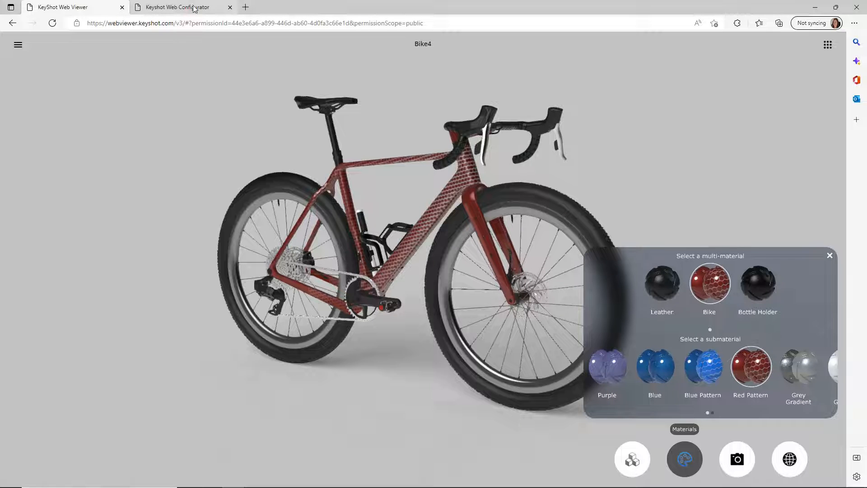
# Step: Switch to the Keyshot Web Configurator page and equip the bike with the Back Holder and Back Bottle
pyautogui.click(163, 10)
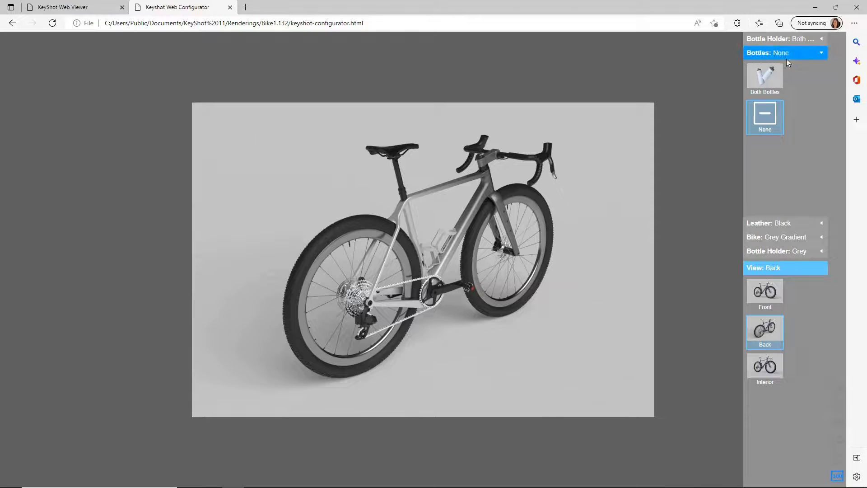
pyautogui.click(777, 39)
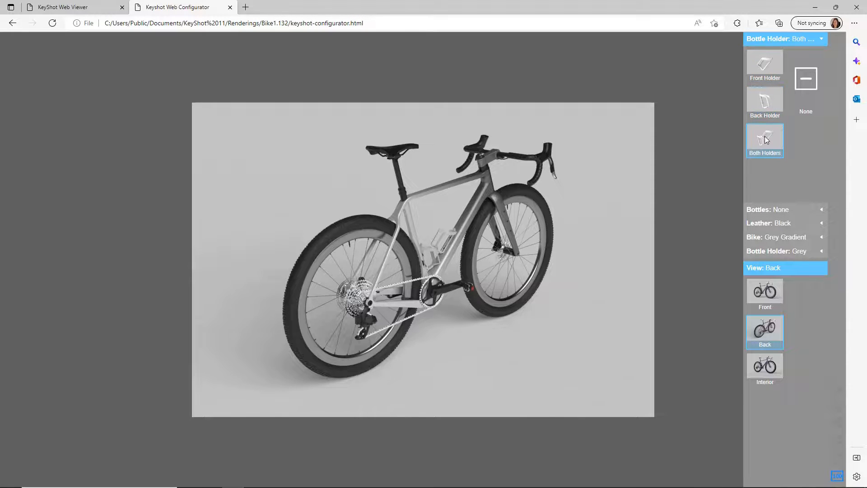
pyautogui.click(767, 113)
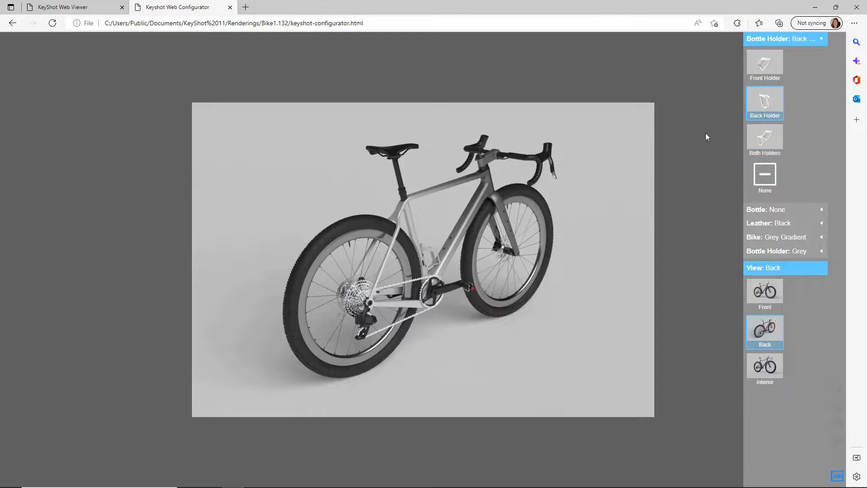
pyautogui.click(772, 210)
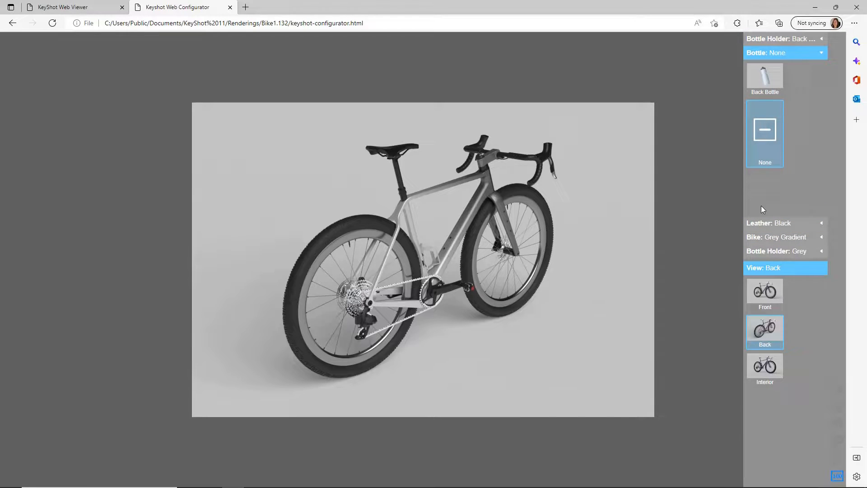
pyautogui.click(759, 92)
# Step: Set the bike's material way to White/Purple and its leather to White in the web configurator
pyautogui.click(770, 238)
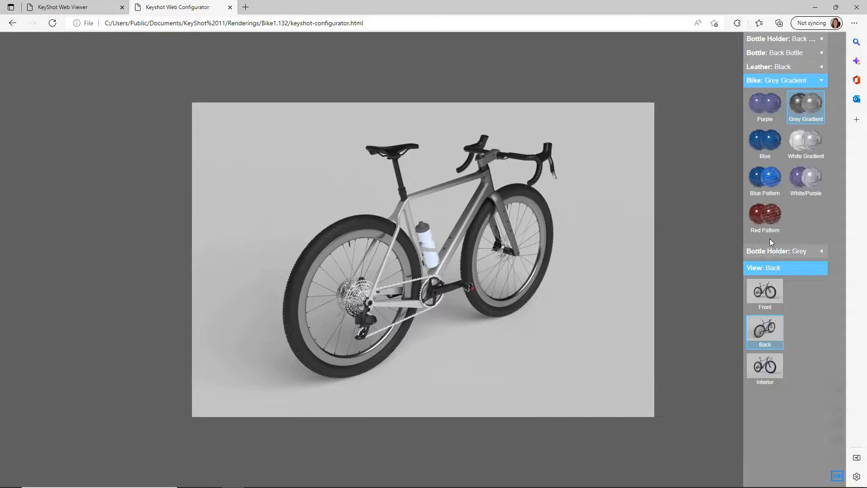
pyautogui.click(801, 180)
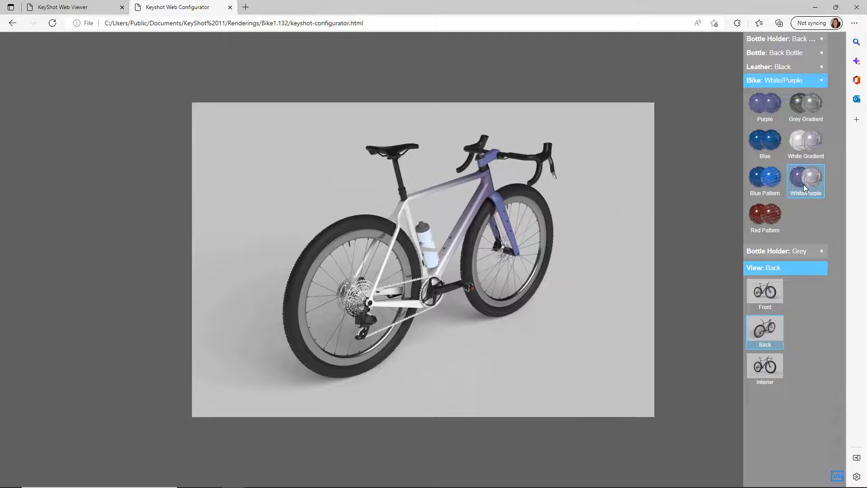
pyautogui.click(777, 67)
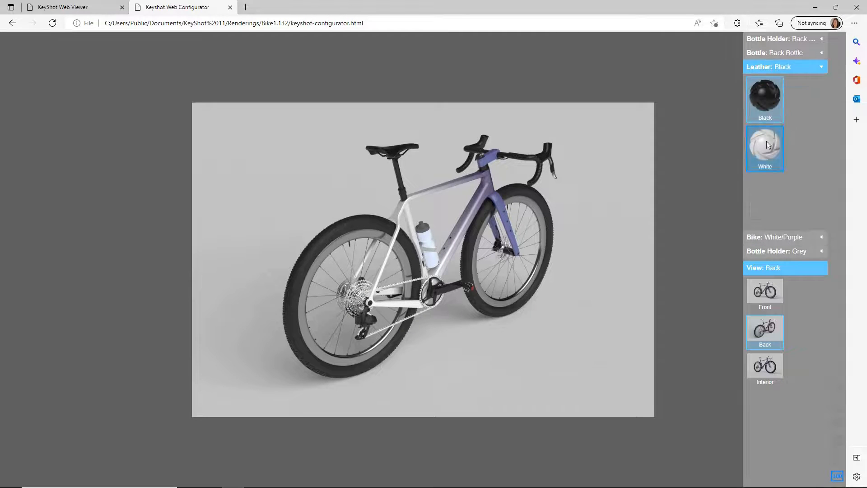
pyautogui.click(767, 146)
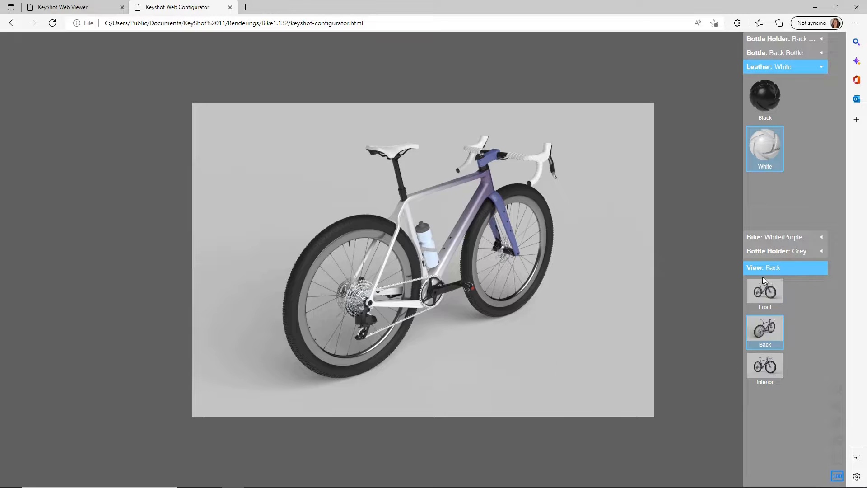
# Step: Show the configured bike in the Front view and switch it to the Interior view
pyautogui.click(761, 302)
pyautogui.click(779, 366)
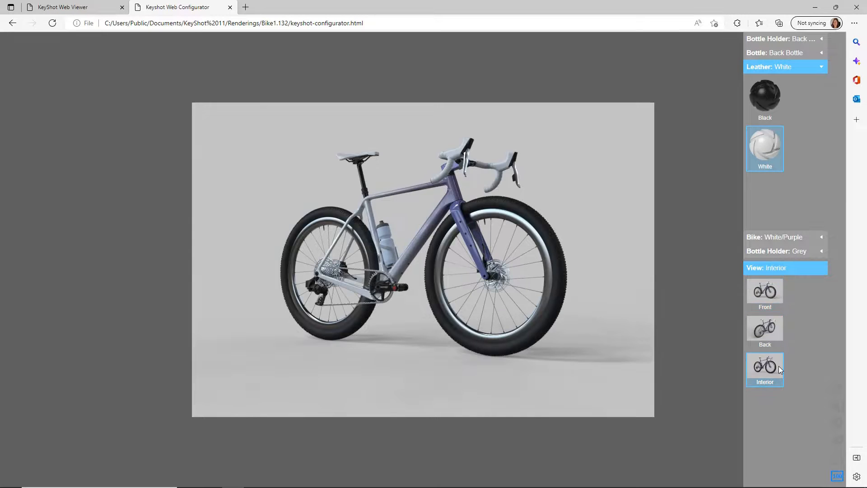